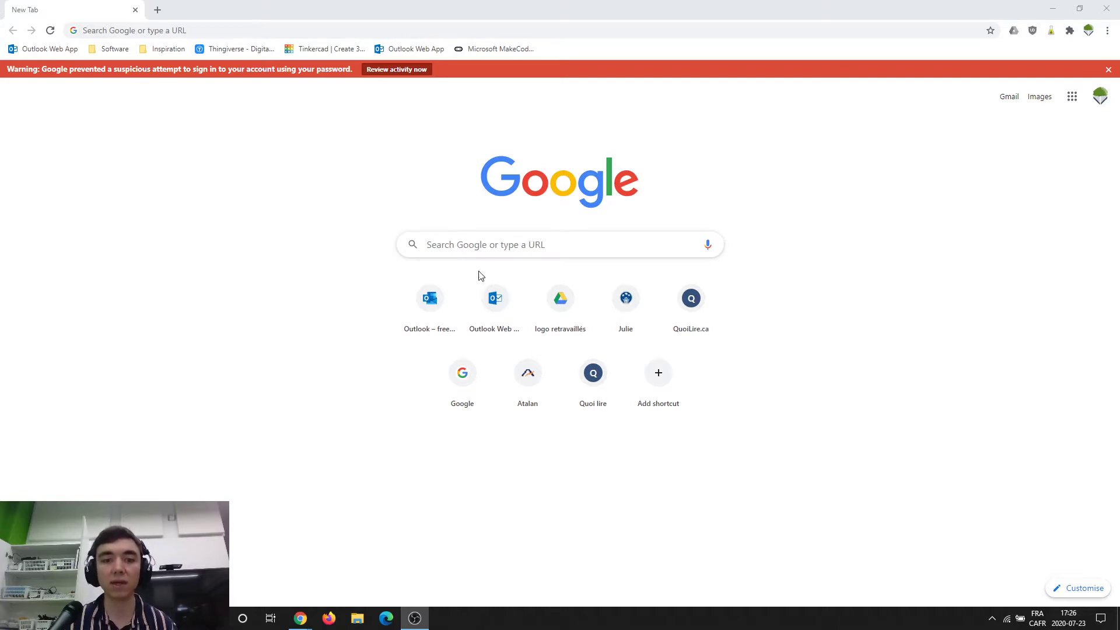
Search Google for "piskelapp".
{"action": "left_click", "coordinate": [488, 248]}
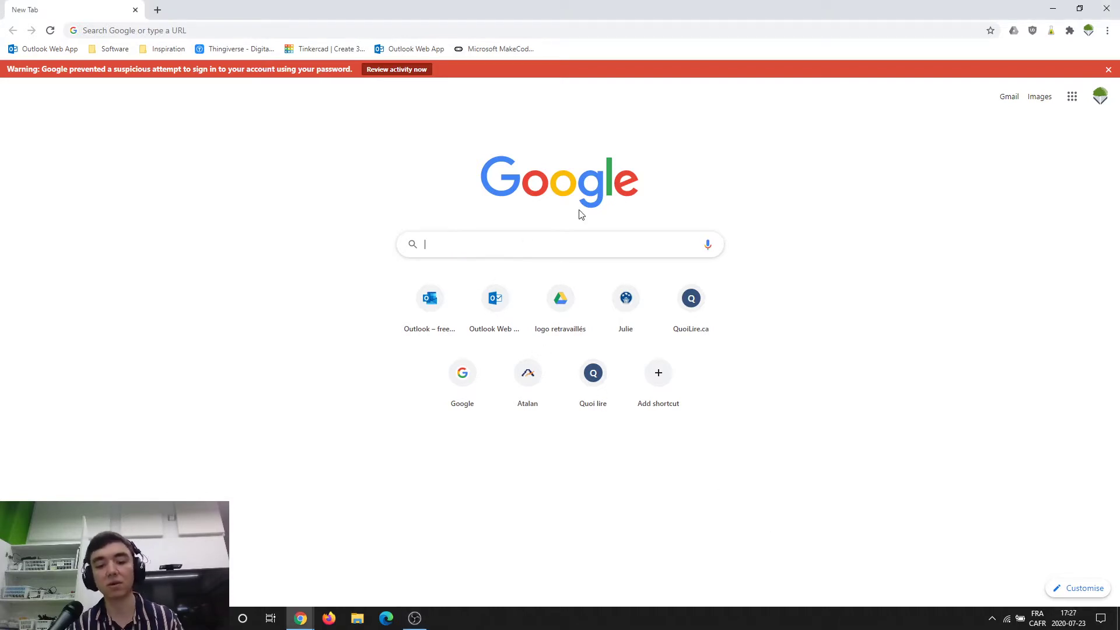
{"action": "type", "text": "pisel"}
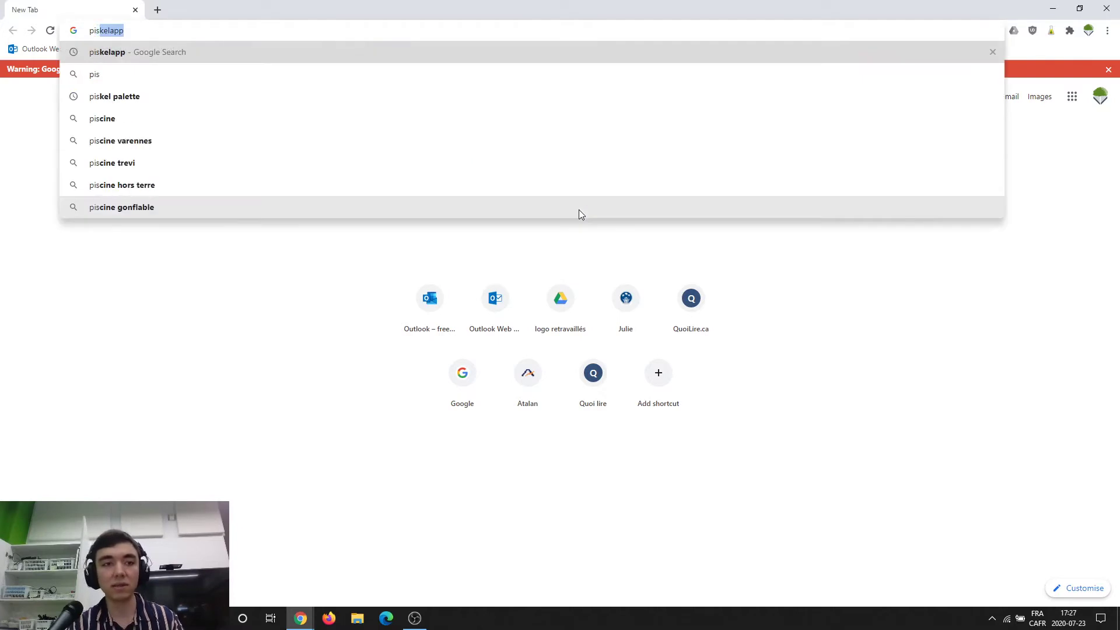
{"action": "key", "text": "BackSpace"}
{"action": "key", "text": "BackSpace"}
{"action": "type", "text": "kelapp"}
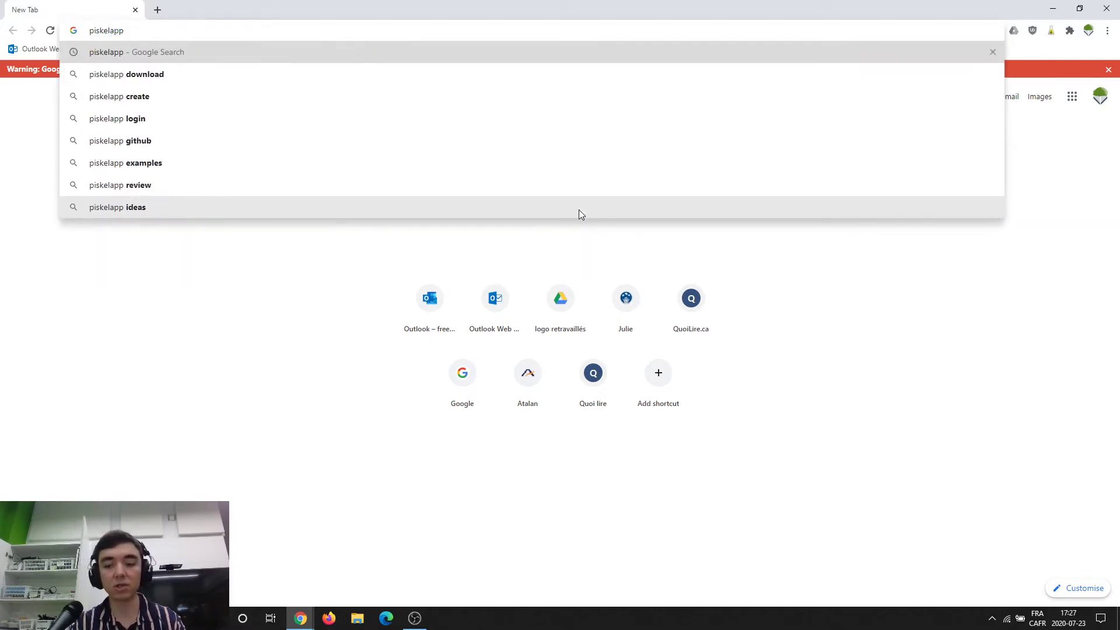
{"action": "key", "text": "Return"}
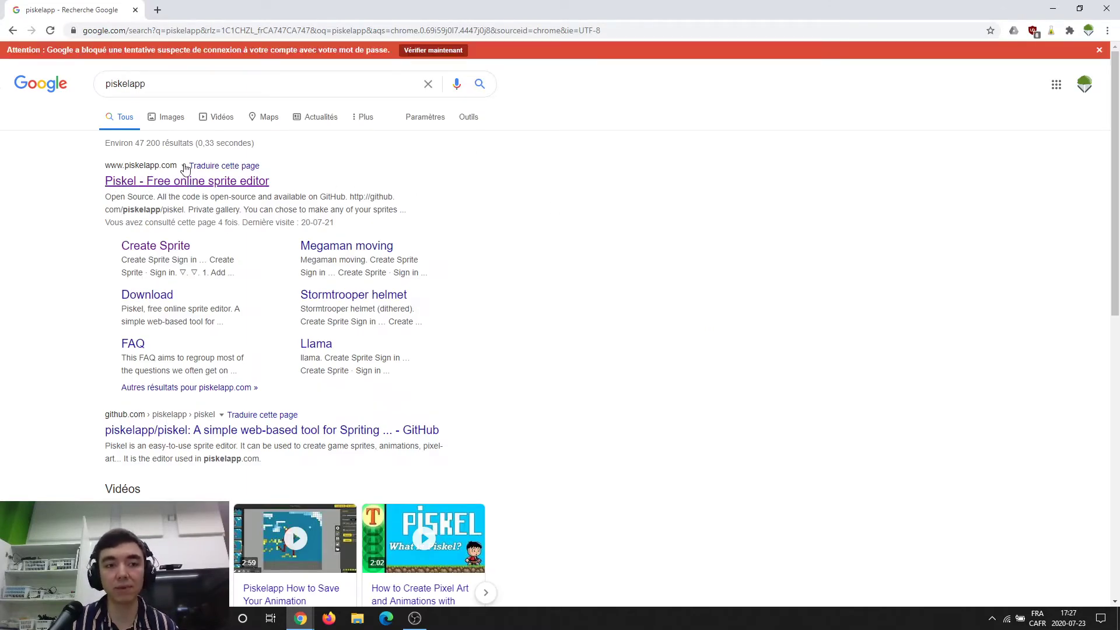
Open the Piskel free online sprite editor website from the search results and create a new sprite.
{"action": "left_click", "coordinate": [224, 185]}
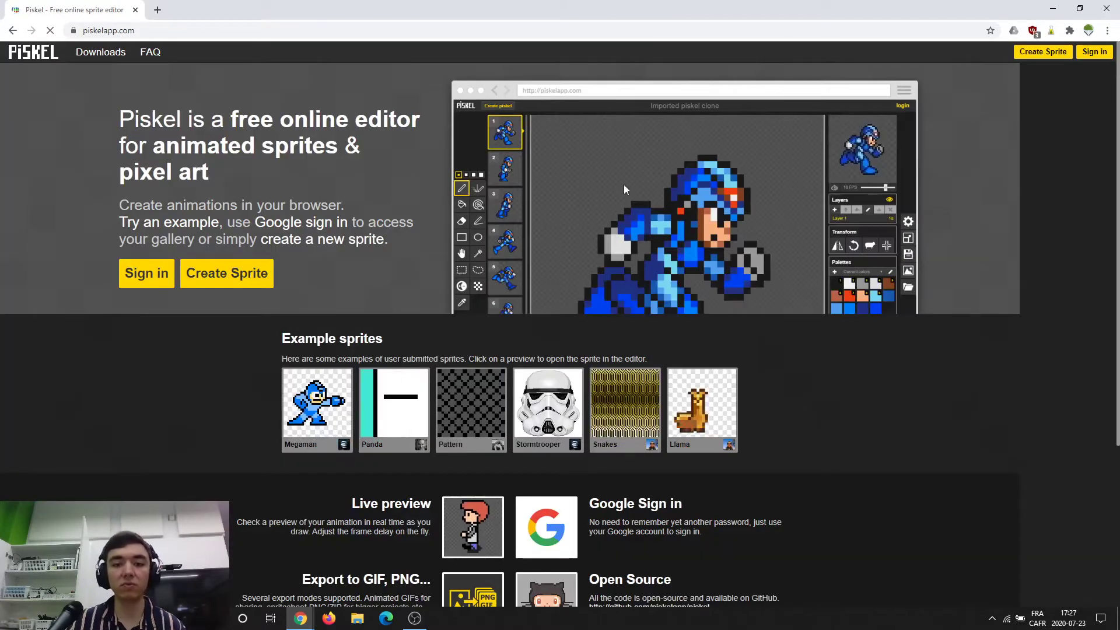
{"action": "scroll", "coordinate": [304, 318], "scroll_direction": "down", "scroll_amount": 1}
{"action": "scroll", "coordinate": [303, 318], "scroll_direction": "down", "scroll_amount": 4}
{"action": "scroll", "coordinate": [433, 467], "scroll_direction": "up", "scroll_amount": 4}
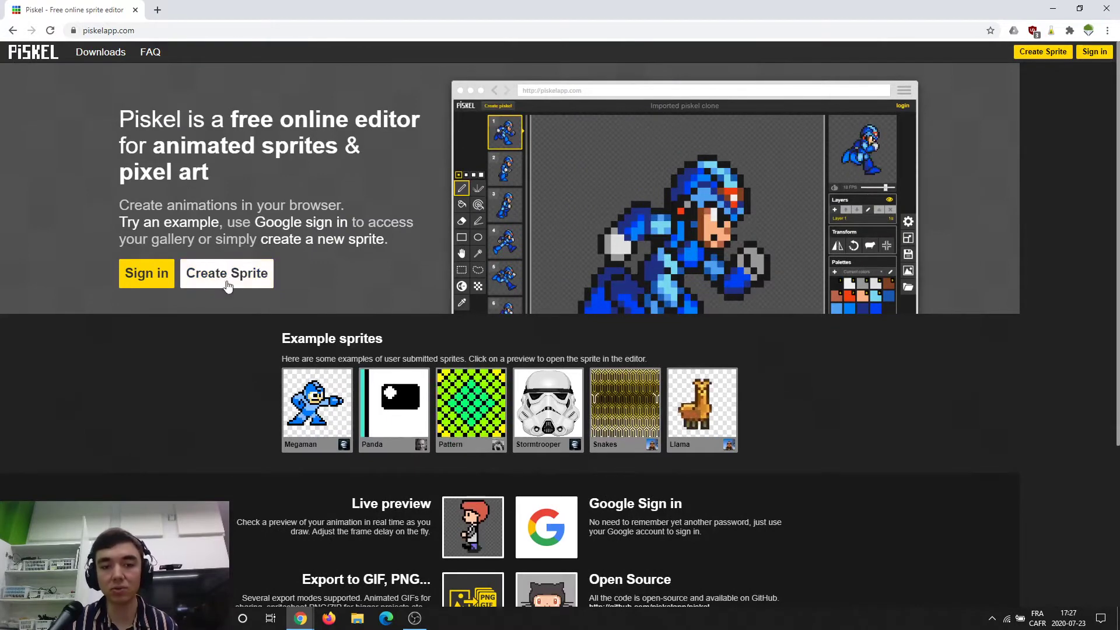
{"action": "left_click", "coordinate": [220, 282]}
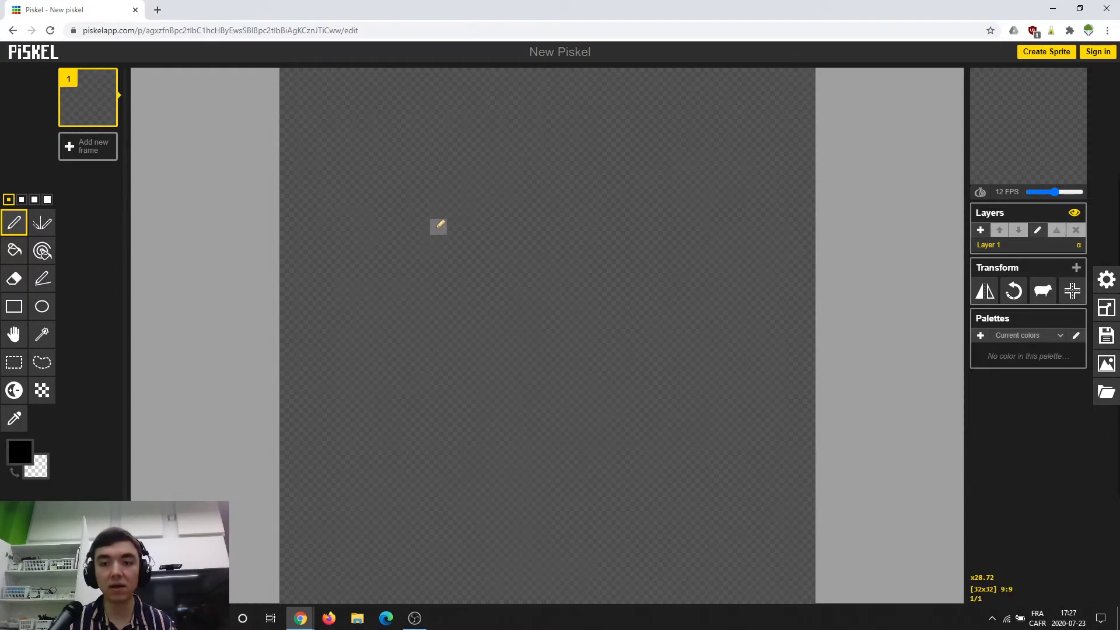
{"action": "scroll", "coordinate": [746, 284], "scroll_direction": "down", "scroll_amount": 1}
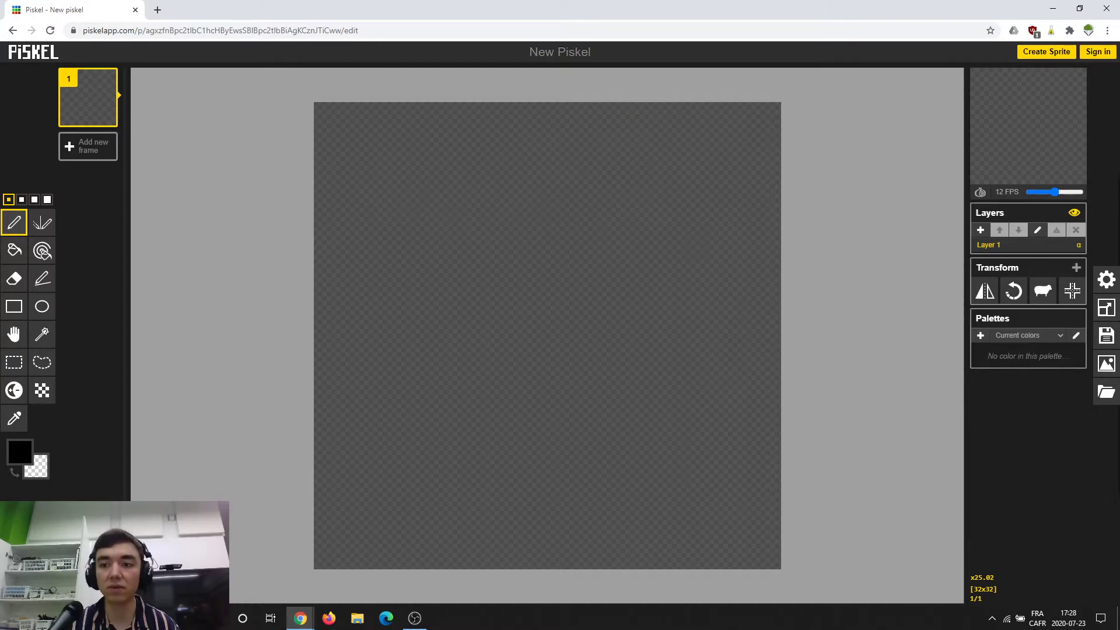
{"action": "left_click", "coordinate": [1103, 311]}
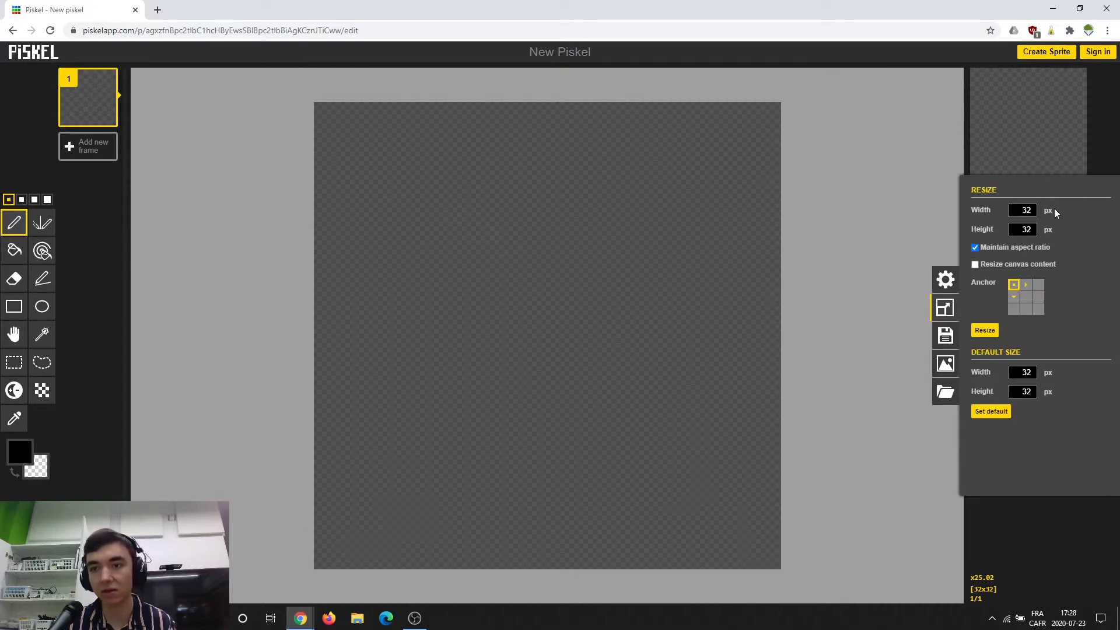
{"action": "double_click", "coordinate": [1024, 209]}
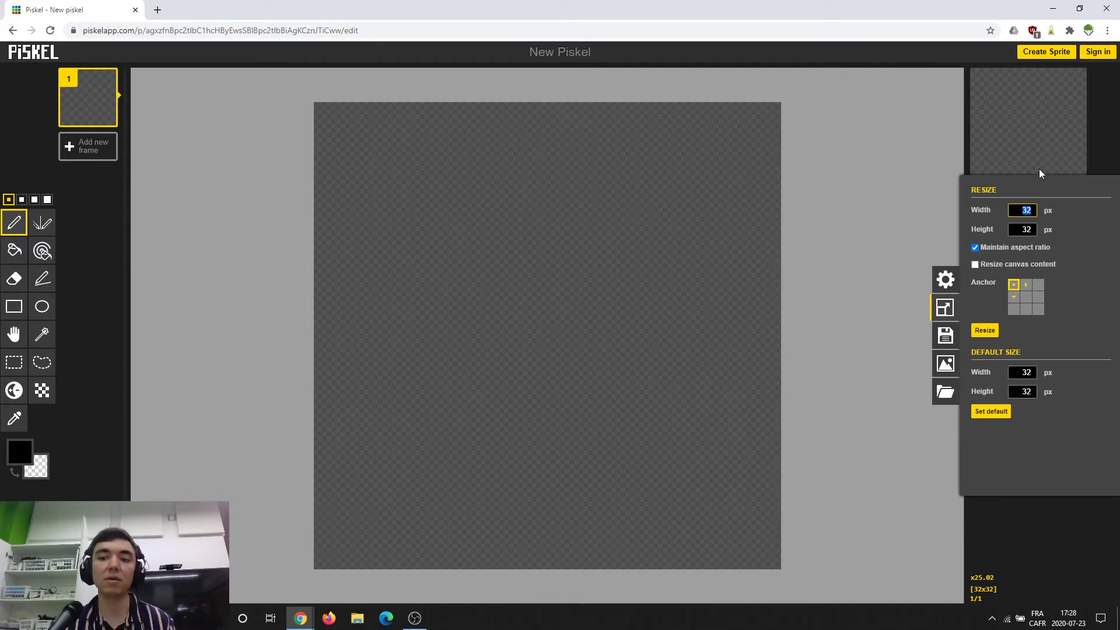
{"action": "left_click", "coordinate": [1022, 210]}
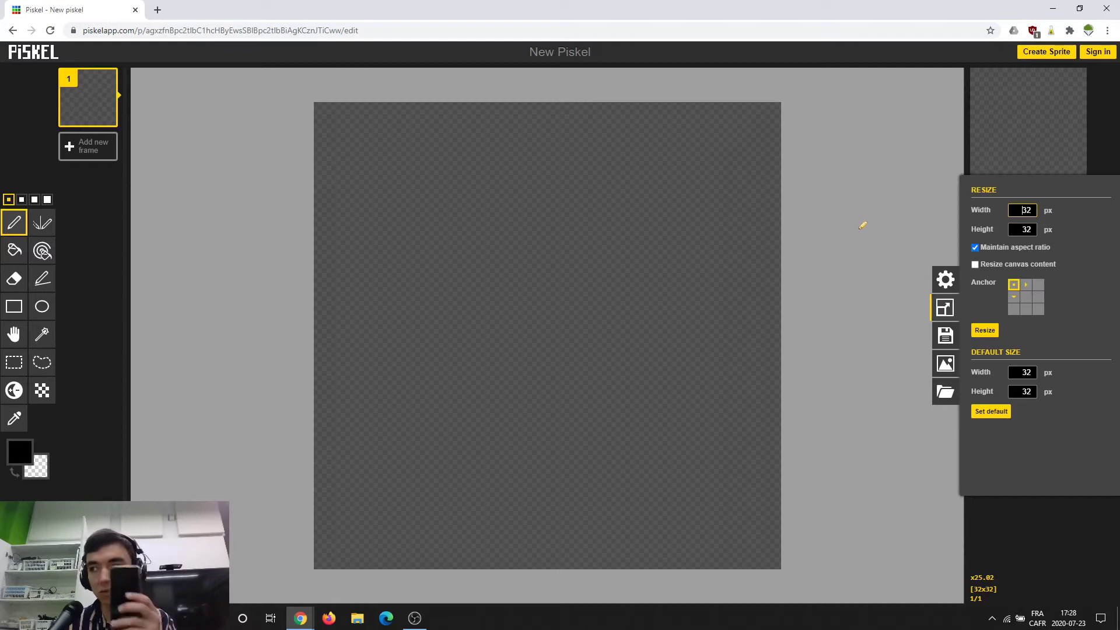
{"action": "key", "text": "Return"}
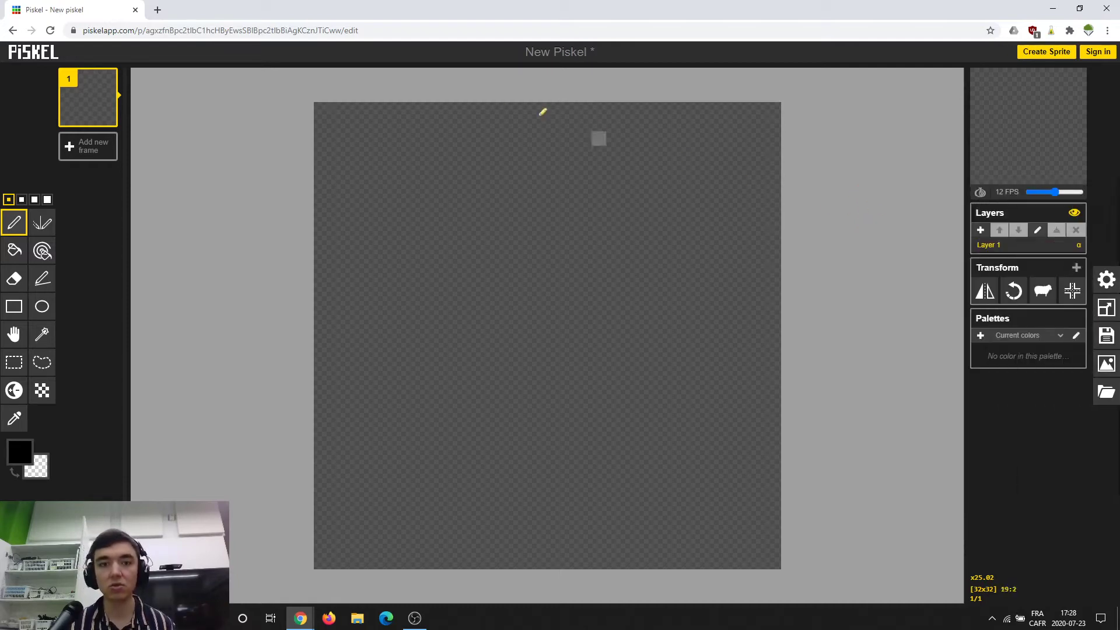
Search Google for "lg q6 resolution" in a new browser tab.
{"action": "left_click", "coordinate": [158, 10]}
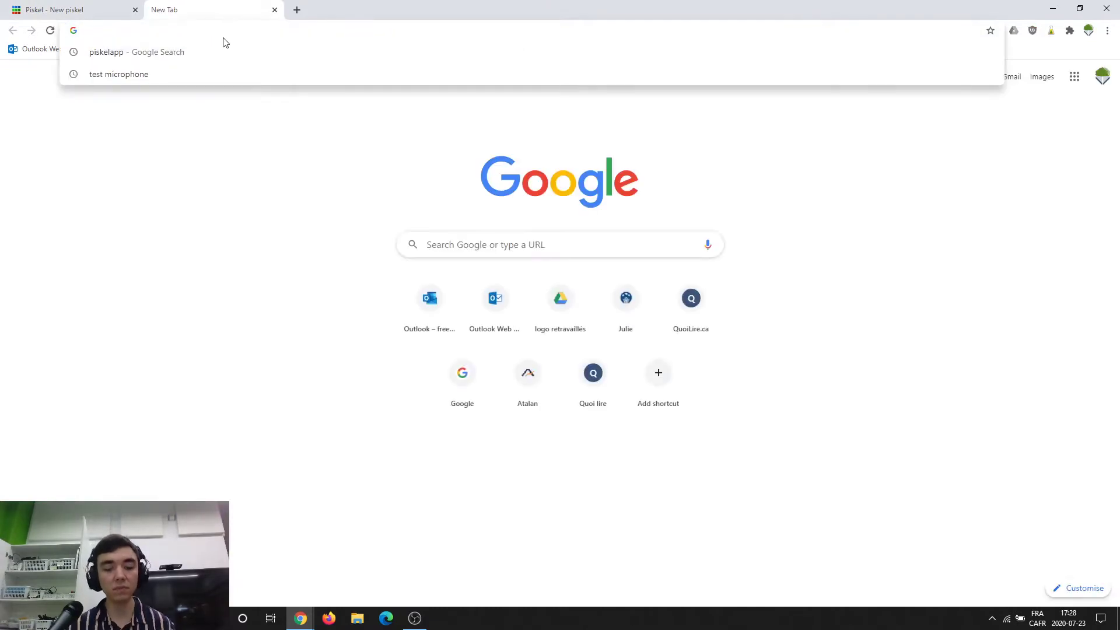
{"action": "type", "text": "lg"}
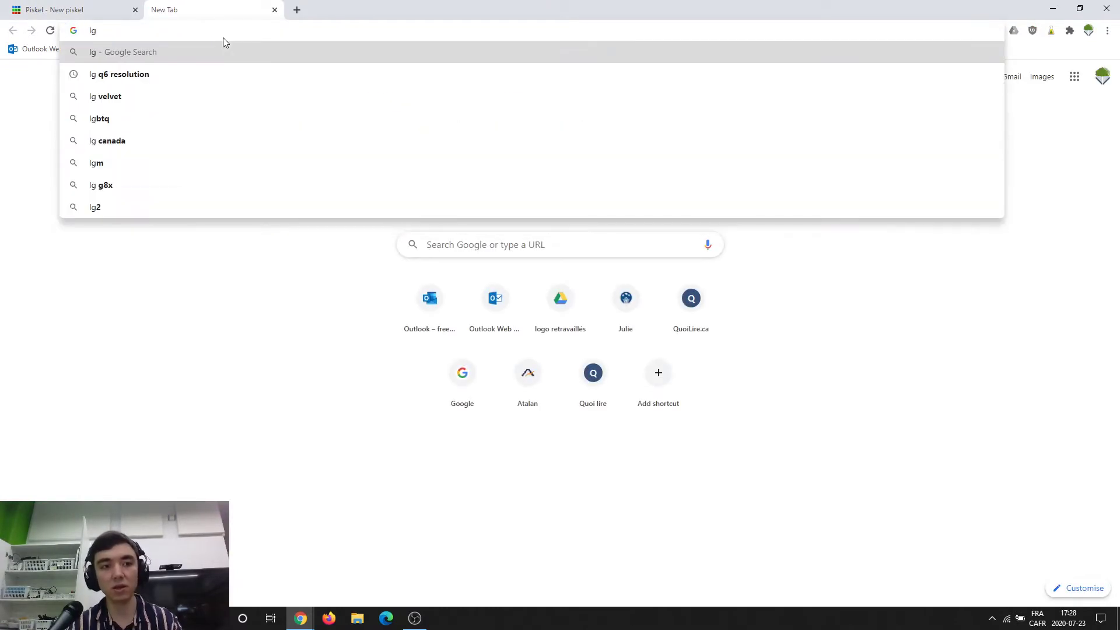
{"action": "type", "text": " q6 "}
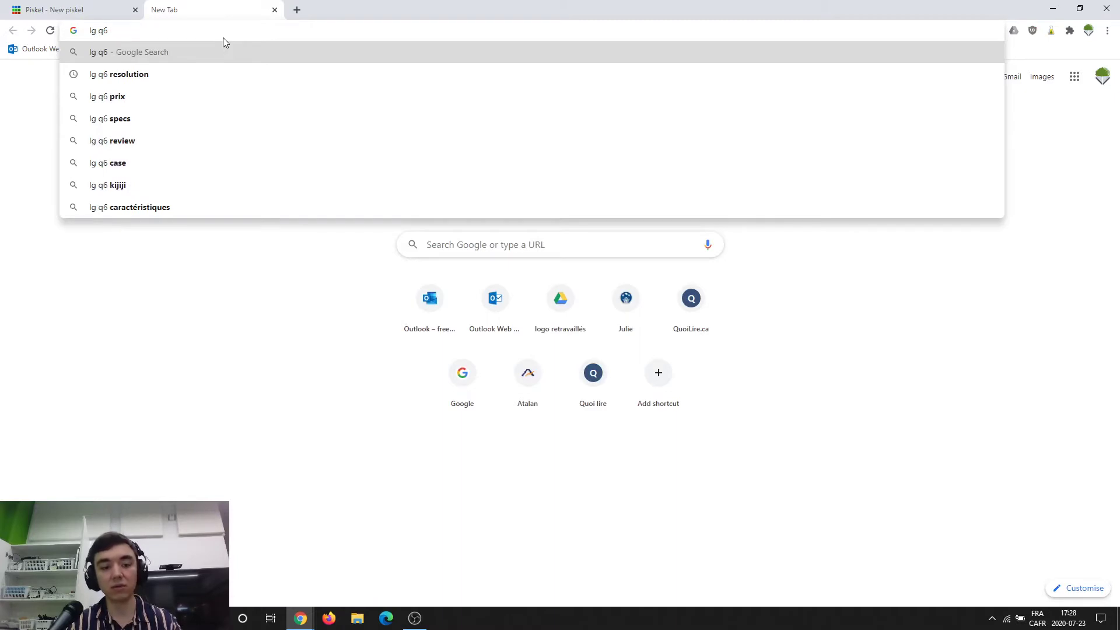
{"action": "type", "text": "reso"}
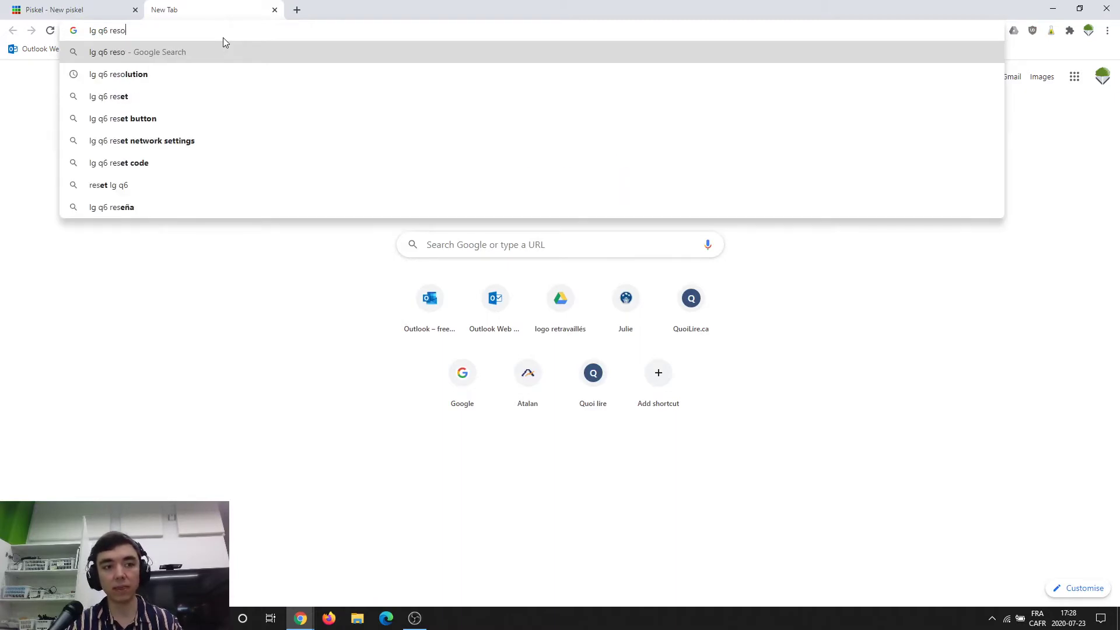
{"action": "type", "text": "lution"}
{"action": "key", "text": "Return"}
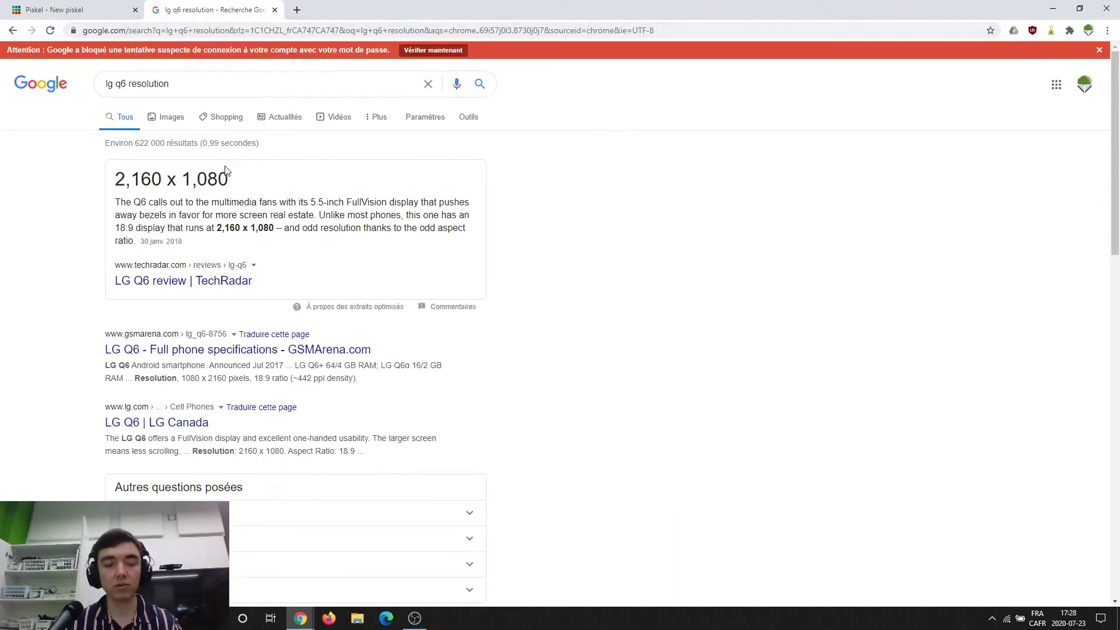
Examine the LG Q6 screen resolution in the search results, comparing the featured snippet with the LG Canada listing.
{"action": "mouse_move", "coordinate": [117, 179]}
{"action": "left_mouse_down"}
{"action": "mouse_move", "coordinate": [230, 182]}
{"action": "mouse_move", "coordinate": [116, 182]}
{"action": "left_mouse_up"}
{"action": "left_click", "coordinate": [230, 183]}
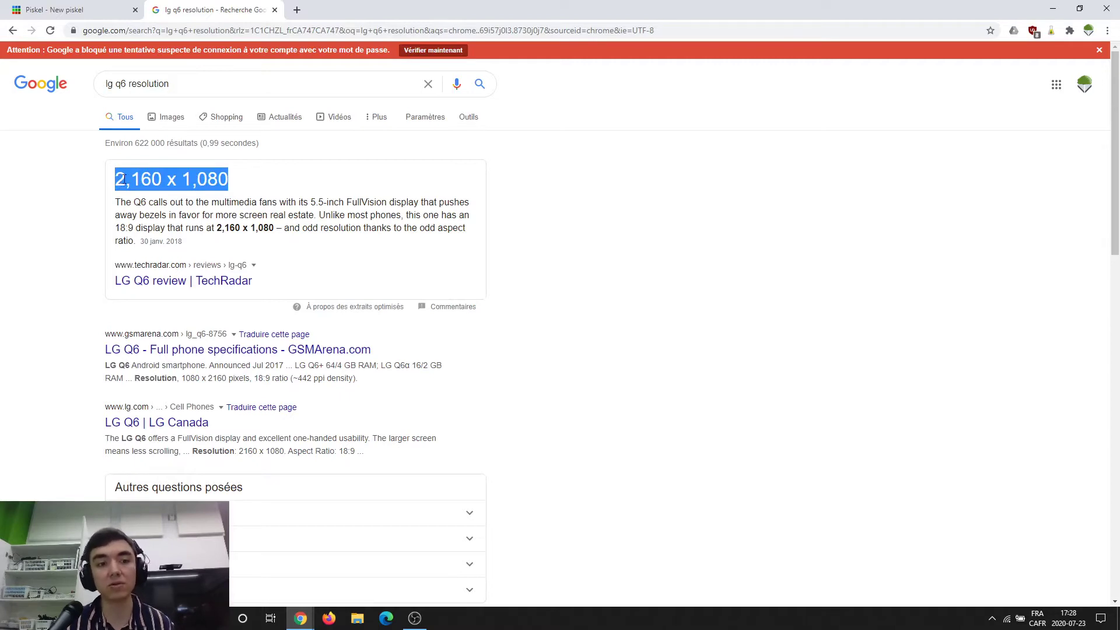
{"action": "left_click", "coordinate": [189, 206]}
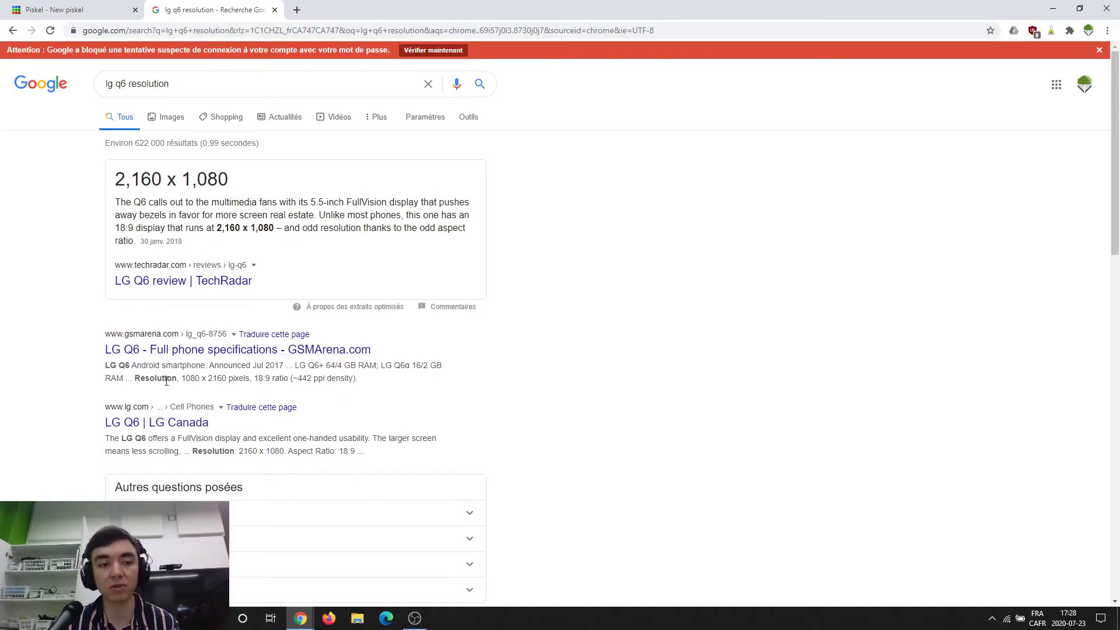
{"action": "left_click_drag", "start_coordinate": [239, 450], "coordinate": [290, 451]}
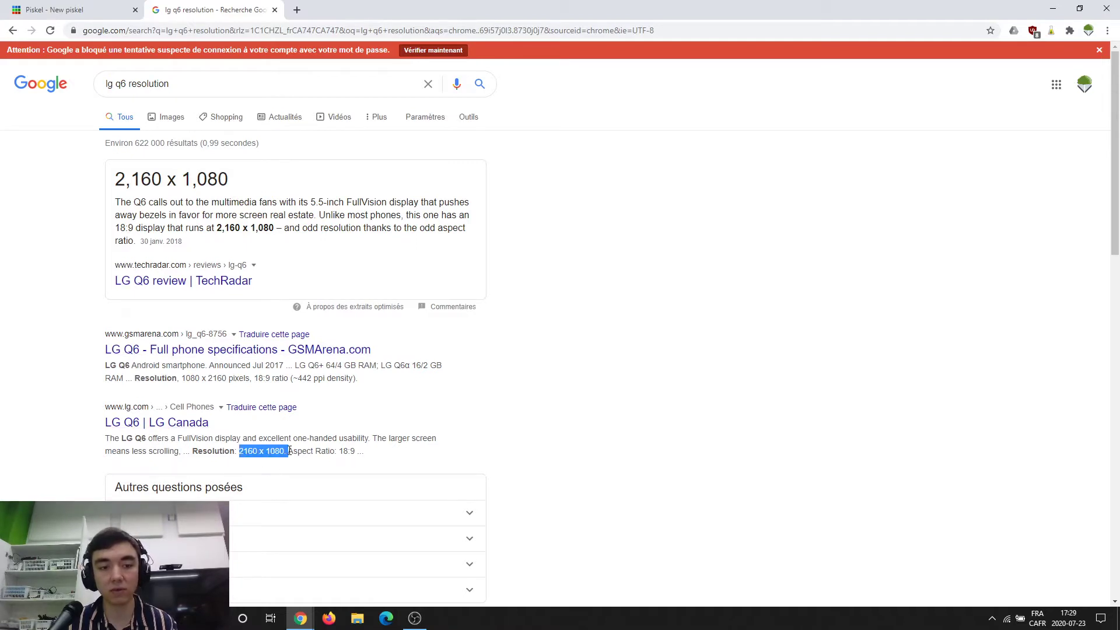
{"action": "left_click", "coordinate": [289, 451]}
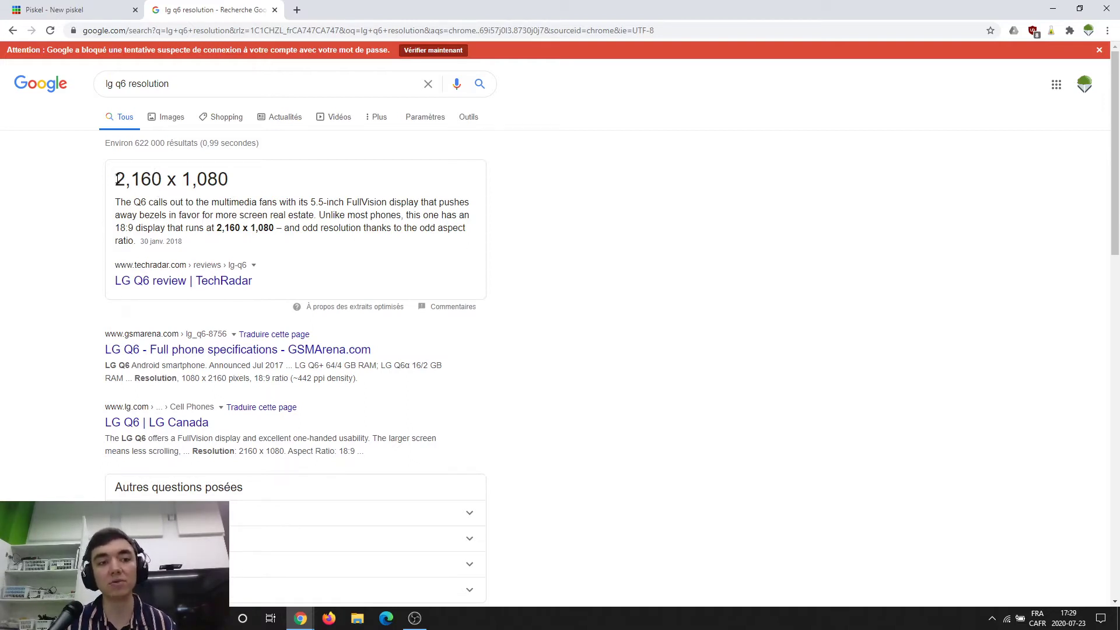
{"action": "left_click_drag", "start_coordinate": [115, 176], "coordinate": [228, 172]}
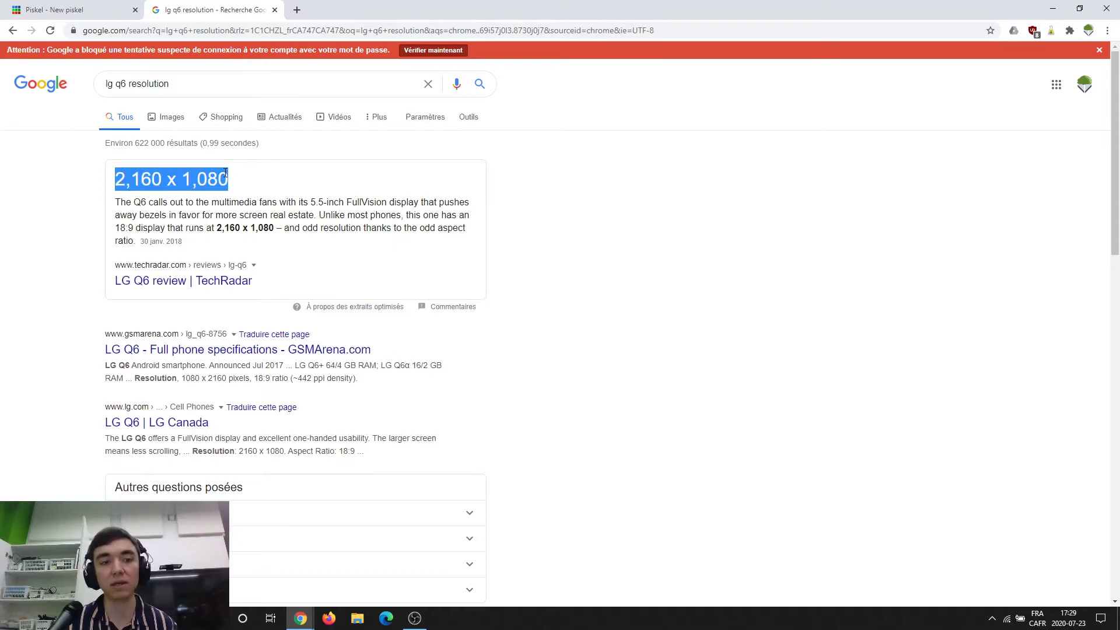
{"action": "left_click", "coordinate": [87, 9]}
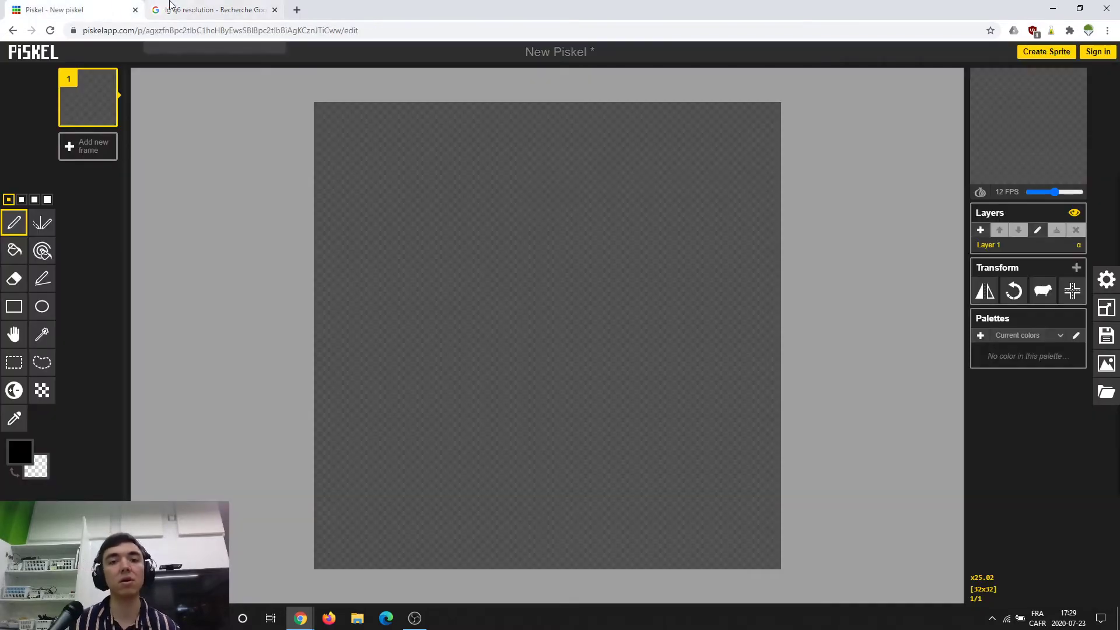
{"action": "left_click", "coordinate": [171, 7]}
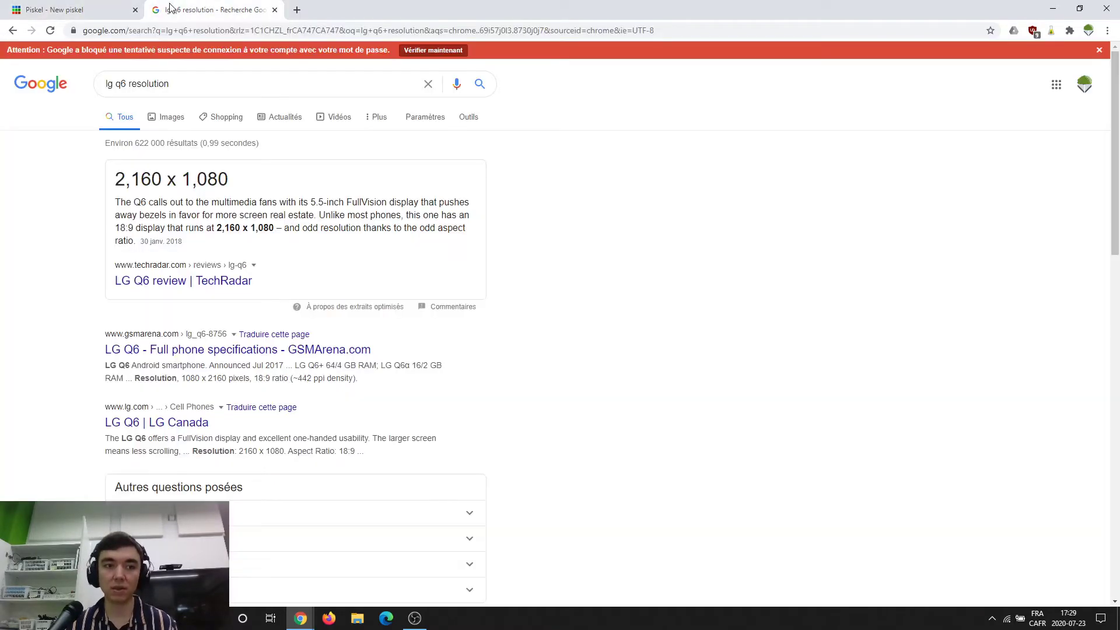
{"action": "left_click", "coordinate": [82, 7]}
{"action": "left_click", "coordinate": [182, 9]}
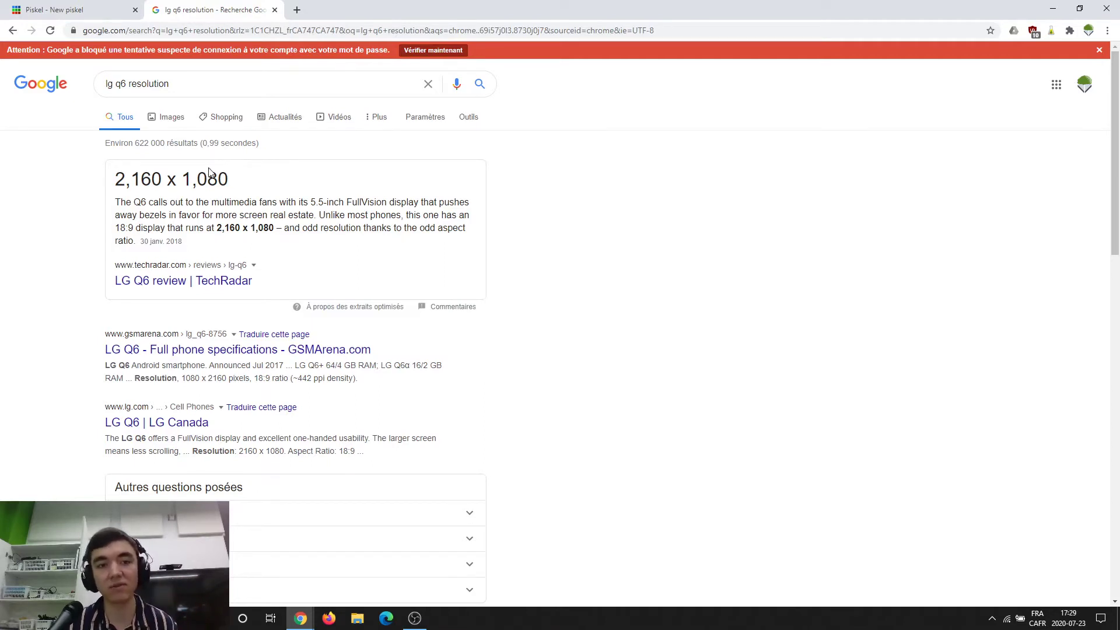
{"action": "left_click_drag", "start_coordinate": [119, 178], "coordinate": [238, 183]}
{"action": "left_click", "coordinate": [148, 175]}
{"action": "left_click", "coordinate": [238, 183]}
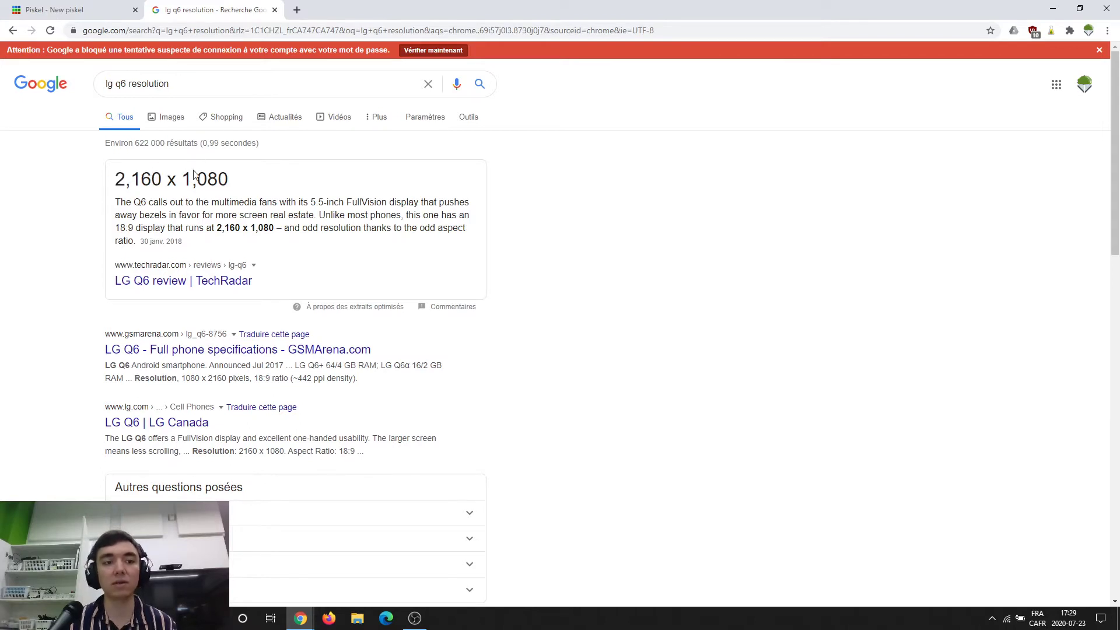
{"action": "left_click_drag", "start_coordinate": [116, 179], "coordinate": [229, 180]}
{"action": "left_click", "coordinate": [218, 182]}
{"action": "left_click", "coordinate": [227, 181]}
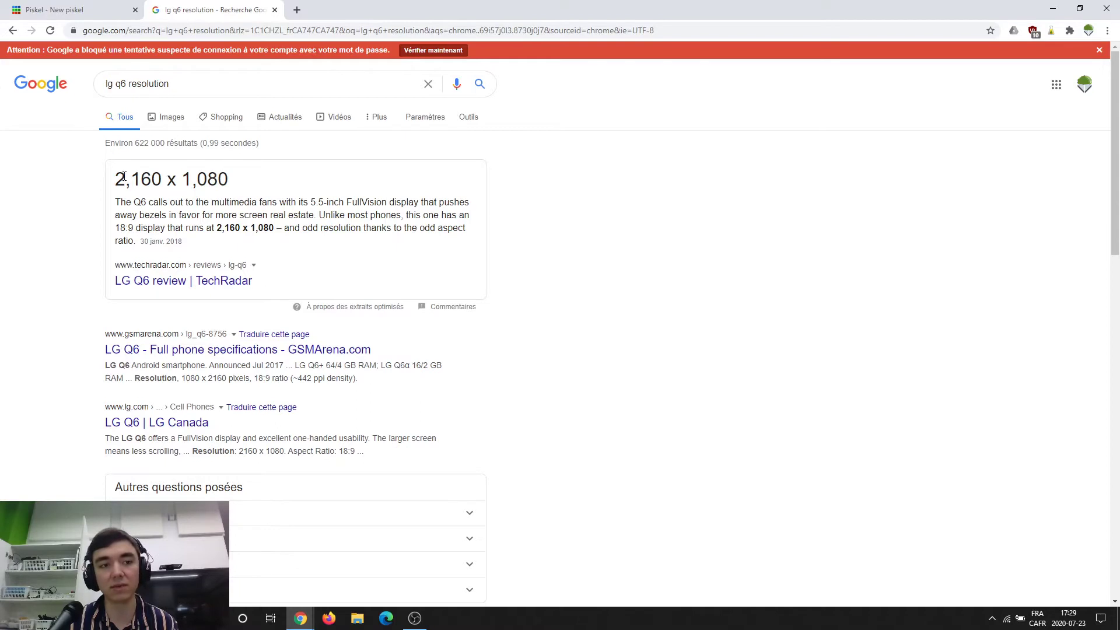
{"action": "left_click_drag", "start_coordinate": [116, 179], "coordinate": [182, 179]}
{"action": "left_click", "coordinate": [220, 180]}
{"action": "left_click", "coordinate": [186, 179]}
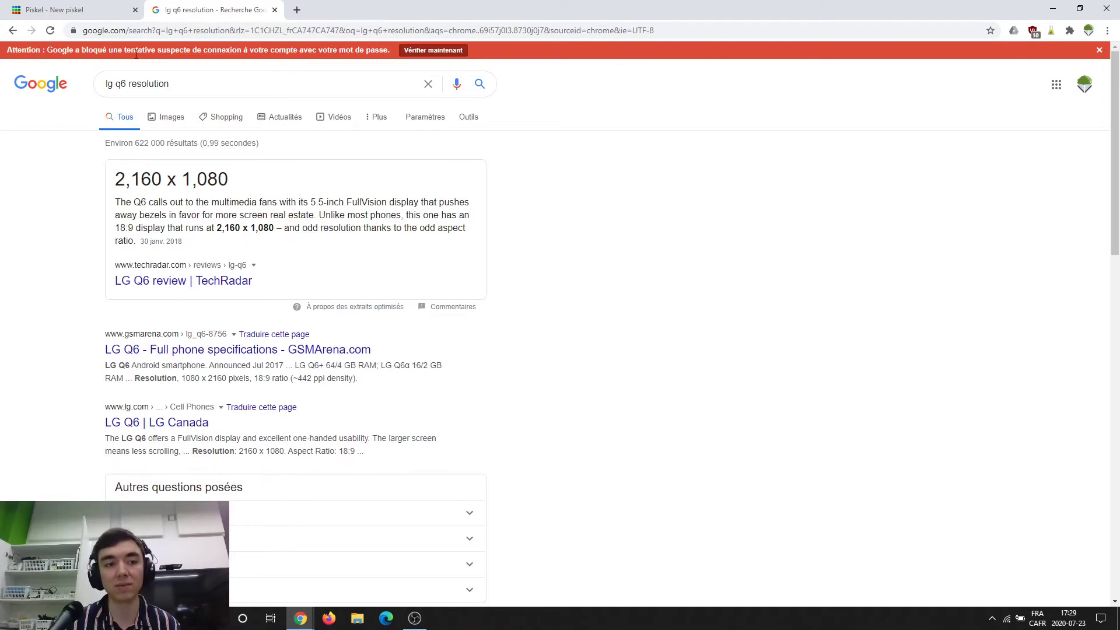
Return to the Piskel editor and try to resize the drawing area to 216 px high and 108 px wide with Maintain aspect ratio enabled.
{"action": "left_click", "coordinate": [65, 9]}
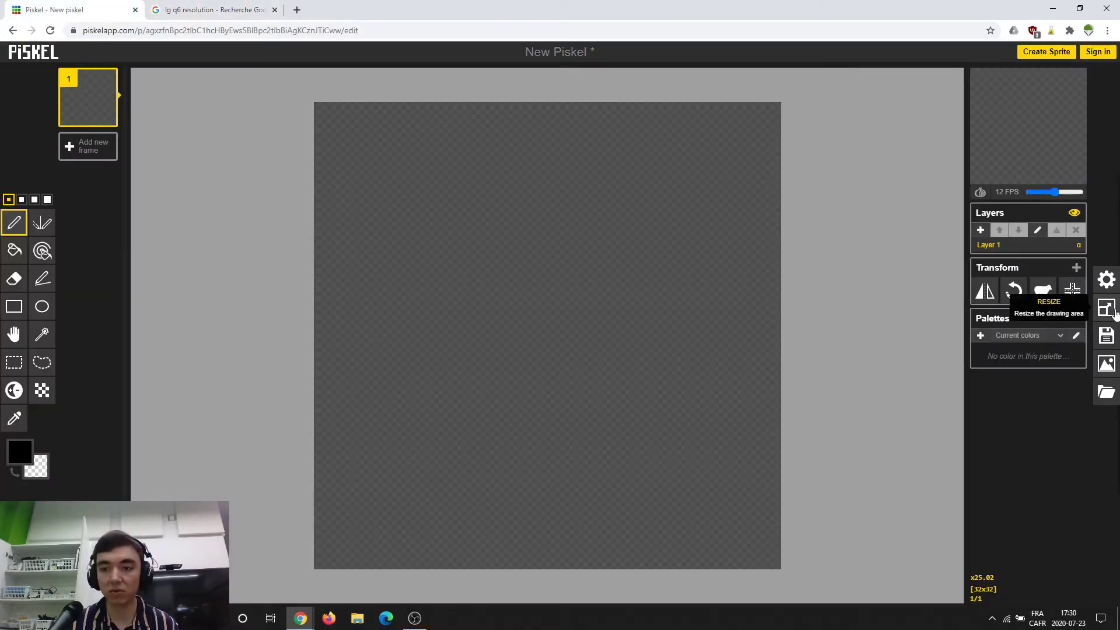
{"action": "left_click", "coordinate": [1115, 312]}
{"action": "left_click", "coordinate": [1027, 211]}
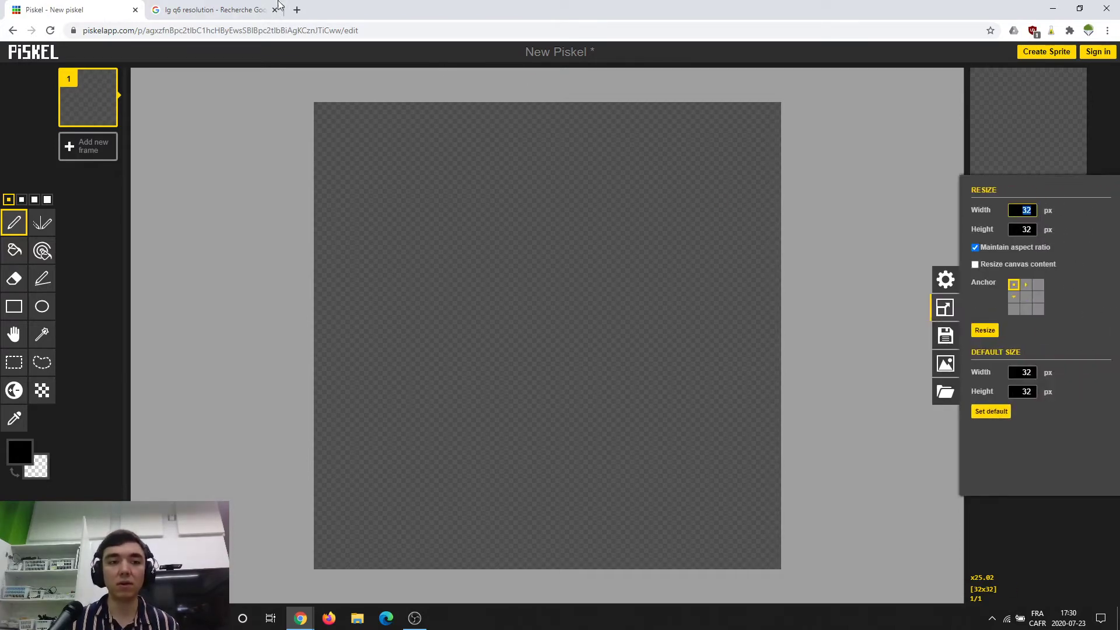
{"action": "left_click", "coordinate": [1028, 230]}
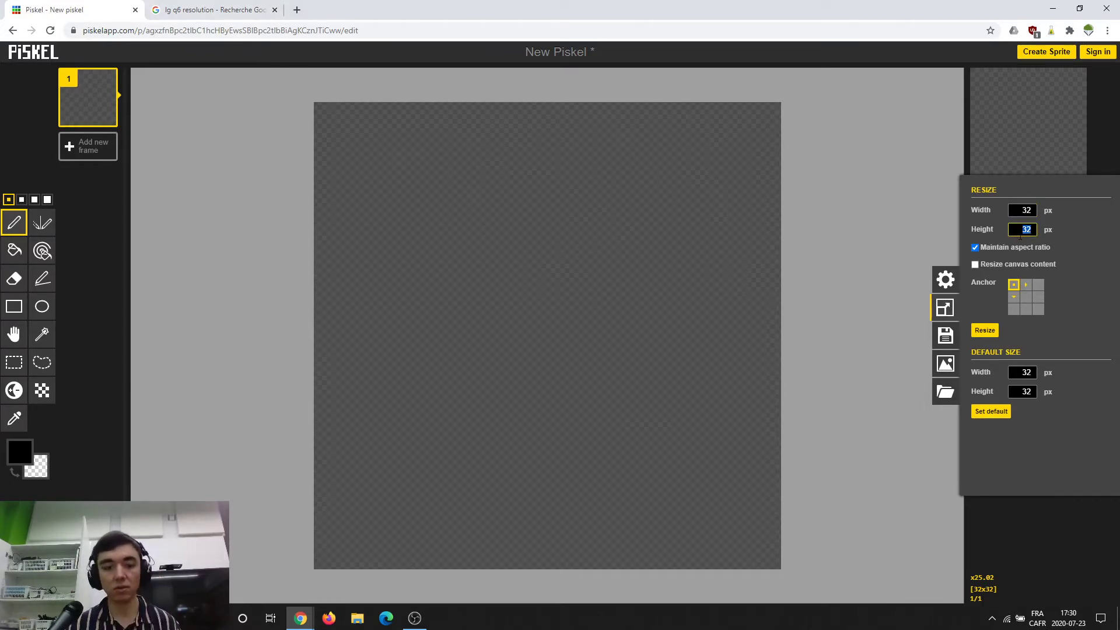
{"action": "type", "text": "216"}
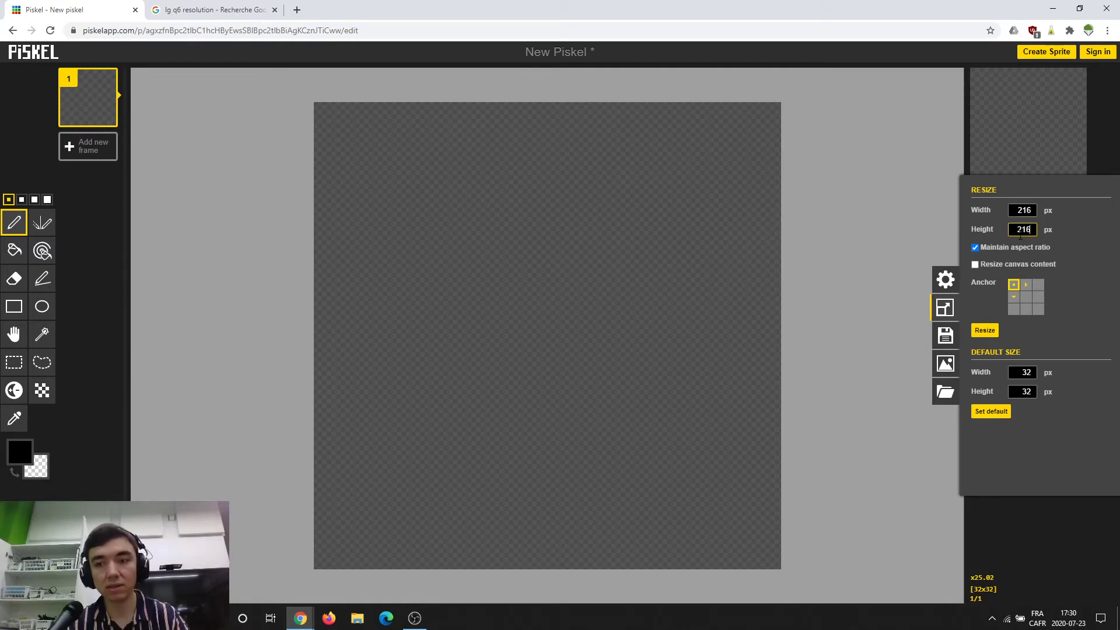
{"action": "left_click", "coordinate": [1024, 210]}
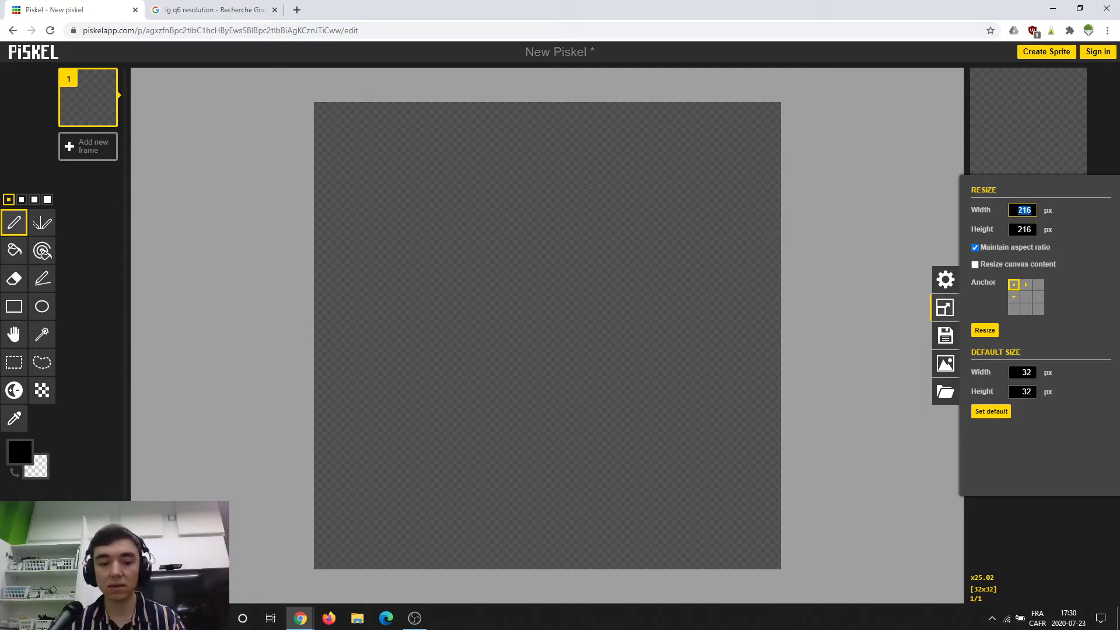
{"action": "type", "text": "108"}
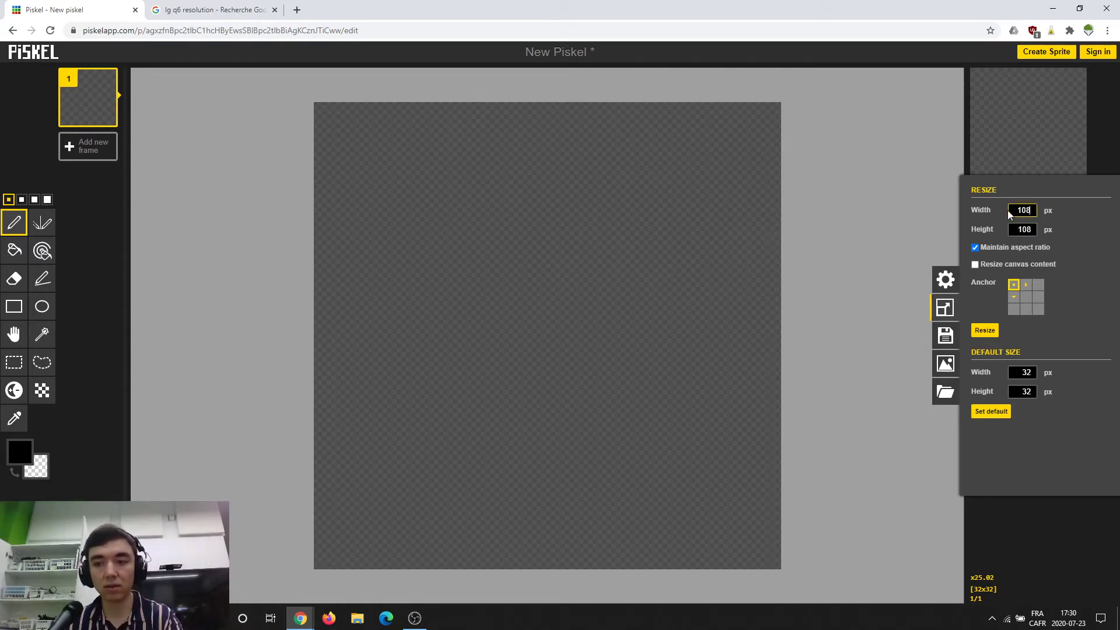
{"action": "key", "text": "Return"}
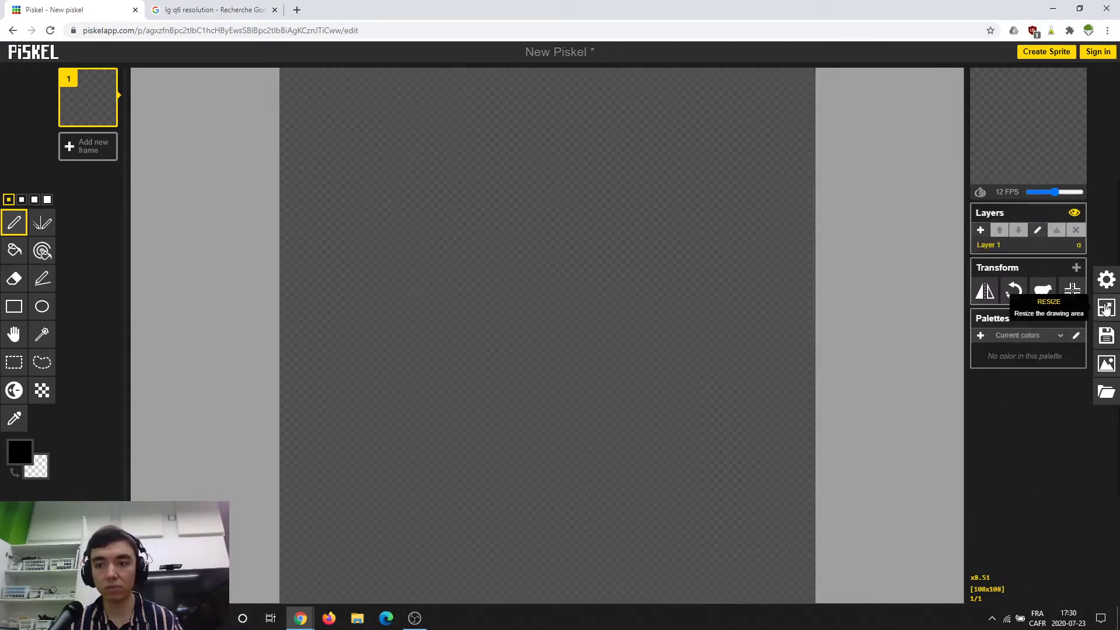
Turn off Maintain aspect ratio and resize the drawing area to a height of 216 px, keeping the 108 px width.
{"action": "left_click", "coordinate": [1107, 308]}
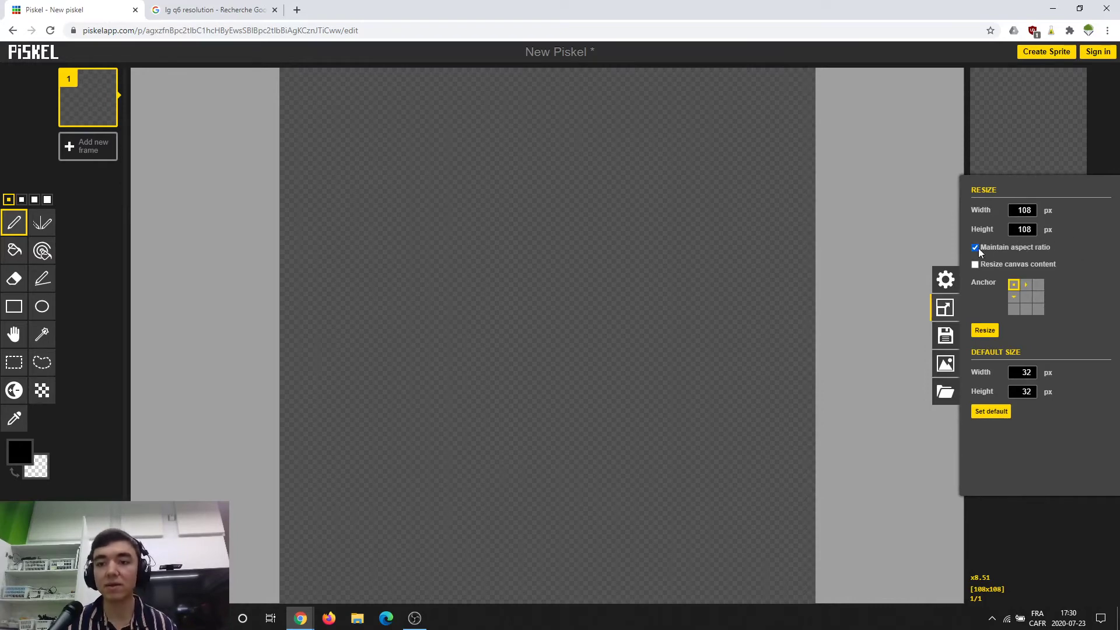
{"action": "scroll", "coordinate": [646, 250], "scroll_direction": "down", "scroll_amount": 1}
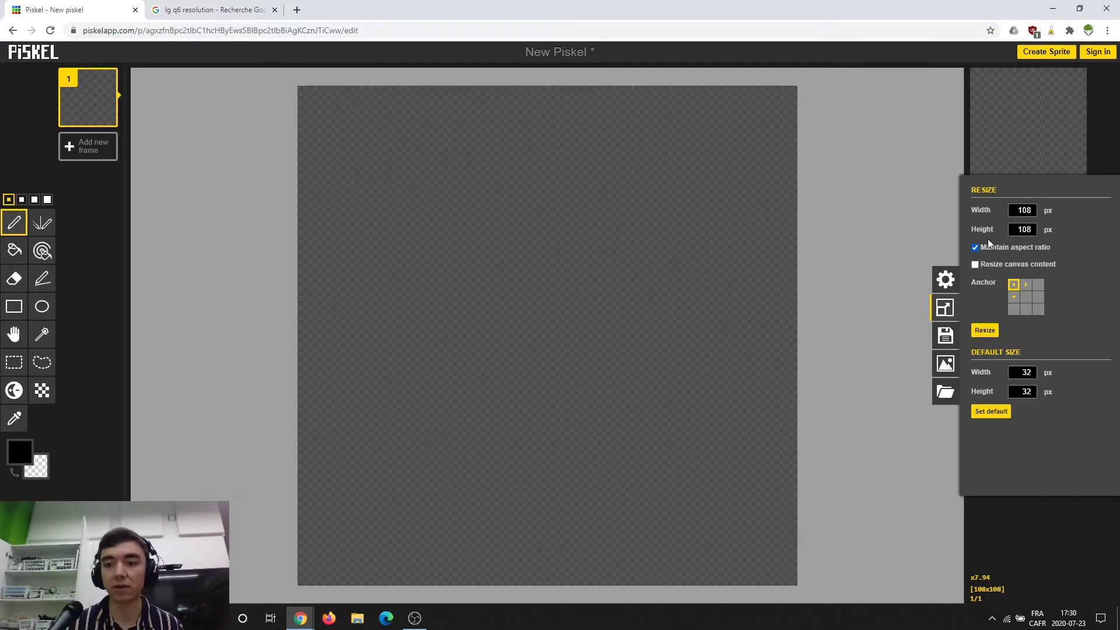
{"action": "left_click", "coordinate": [976, 248]}
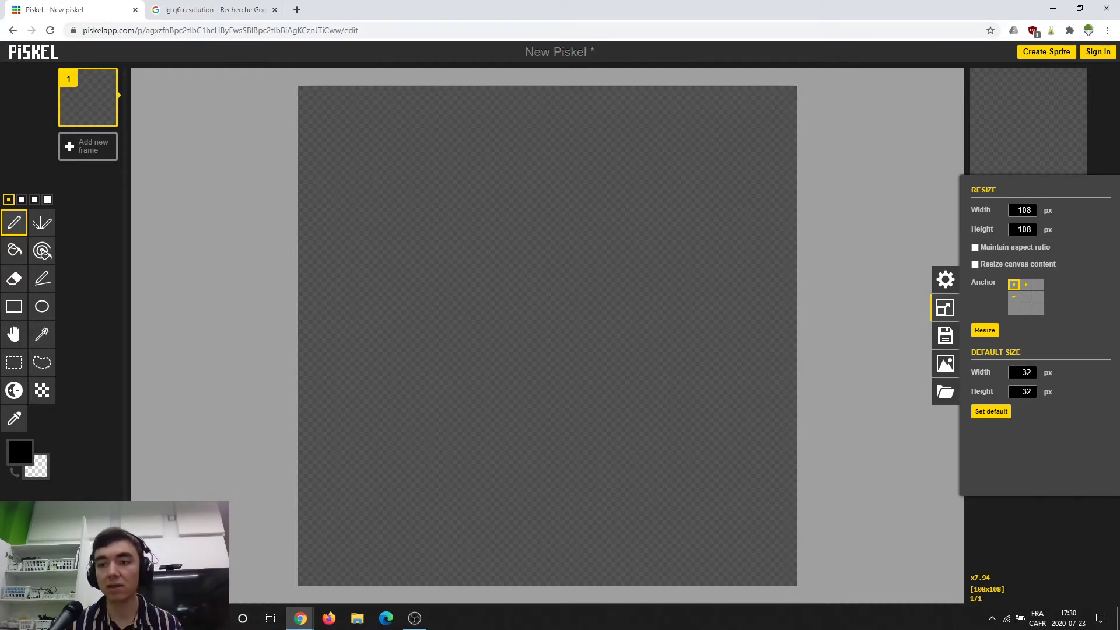
{"action": "left_click", "coordinate": [1028, 230]}
{"action": "key", "text": "Escape"}
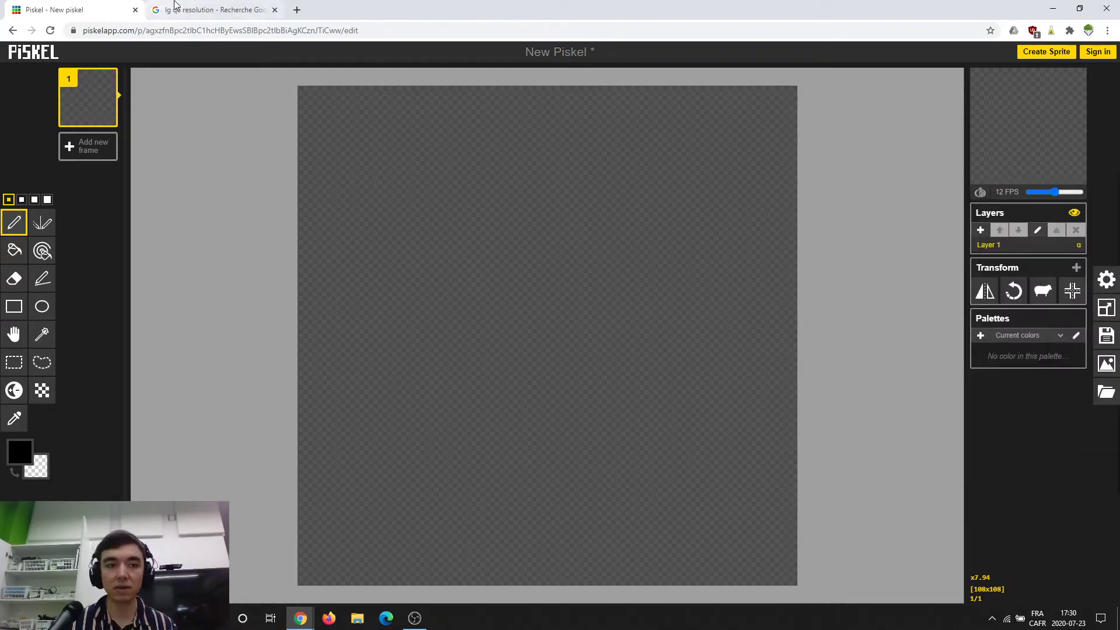
{"action": "left_click", "coordinate": [210, 10]}
{"action": "left_click", "coordinate": [59, 7]}
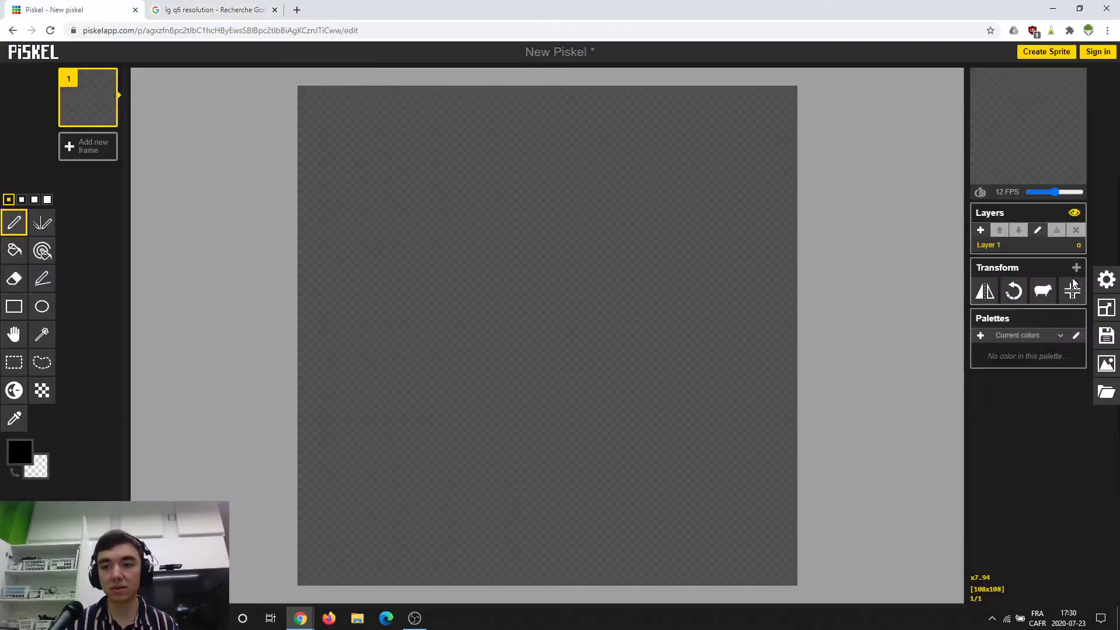
{"action": "left_click", "coordinate": [1108, 308]}
{"action": "double_click", "coordinate": [1029, 228]}
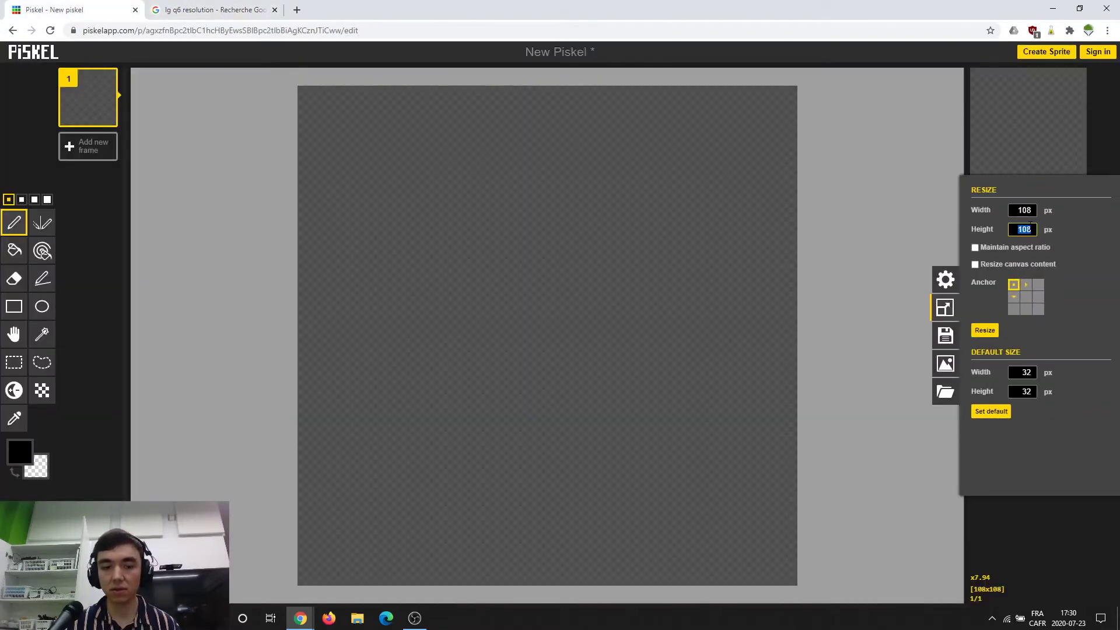
{"action": "type", "text": "216"}
{"action": "key", "text": "Return"}
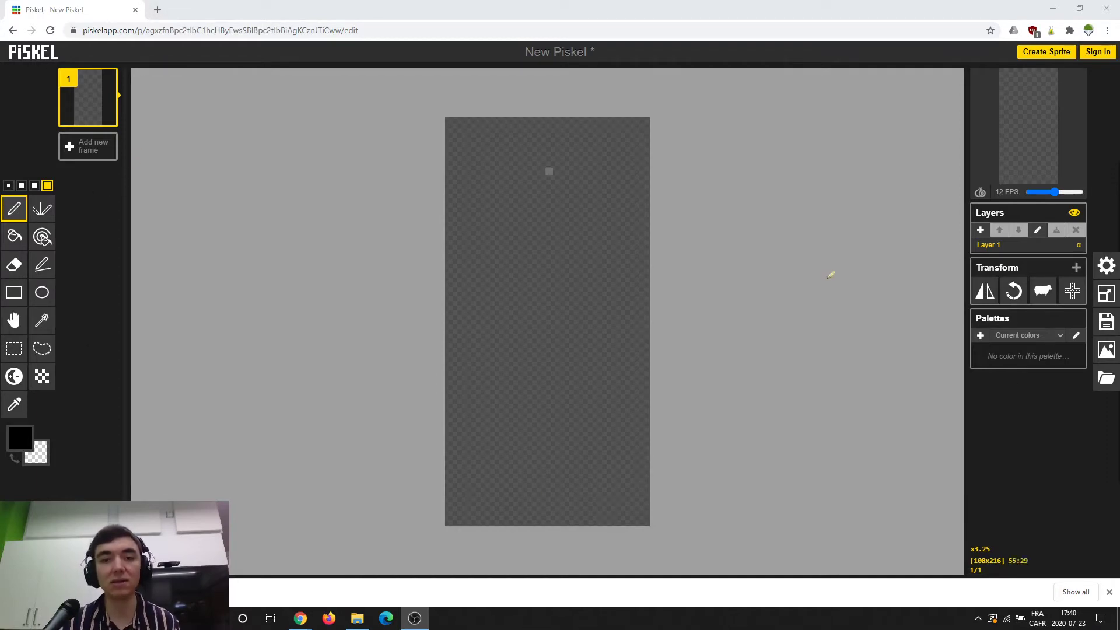
Search Google for "lospec palette" in a new browser tab and open the Lospec Palette List page.
{"action": "left_click", "coordinate": [158, 10]}
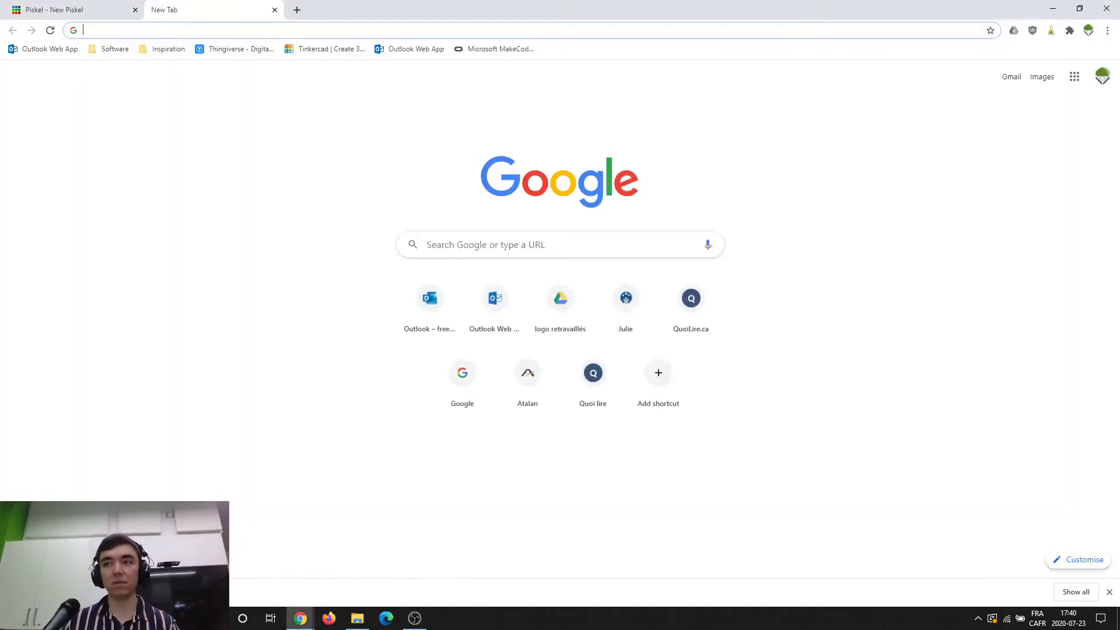
{"action": "type", "text": "lospec"}
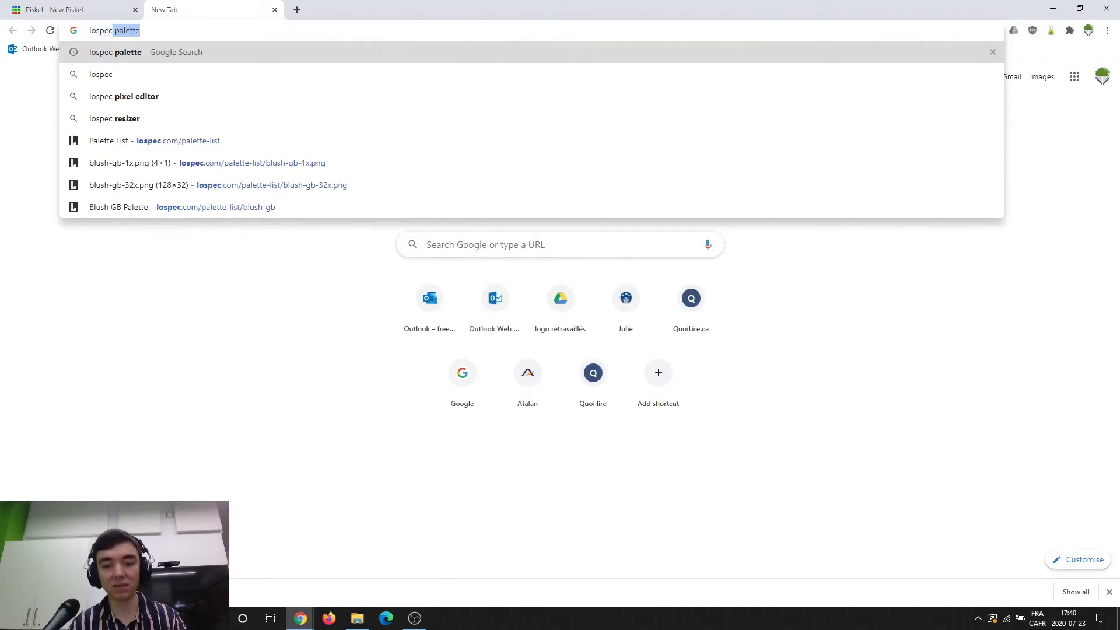
{"action": "key", "text": "Return"}
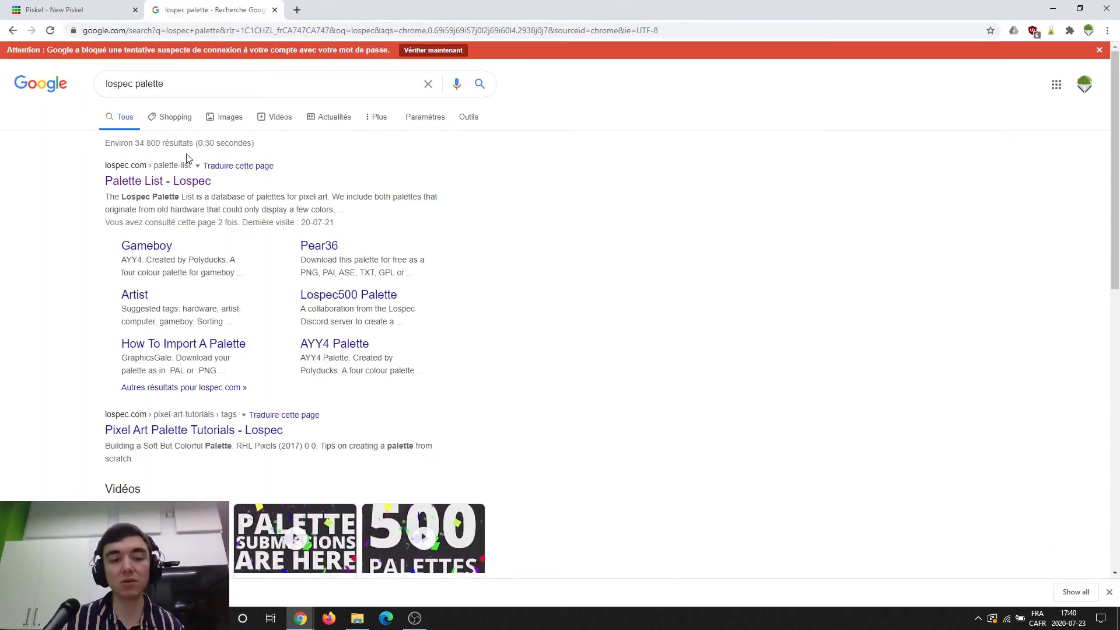
{"action": "left_click", "coordinate": [176, 182]}
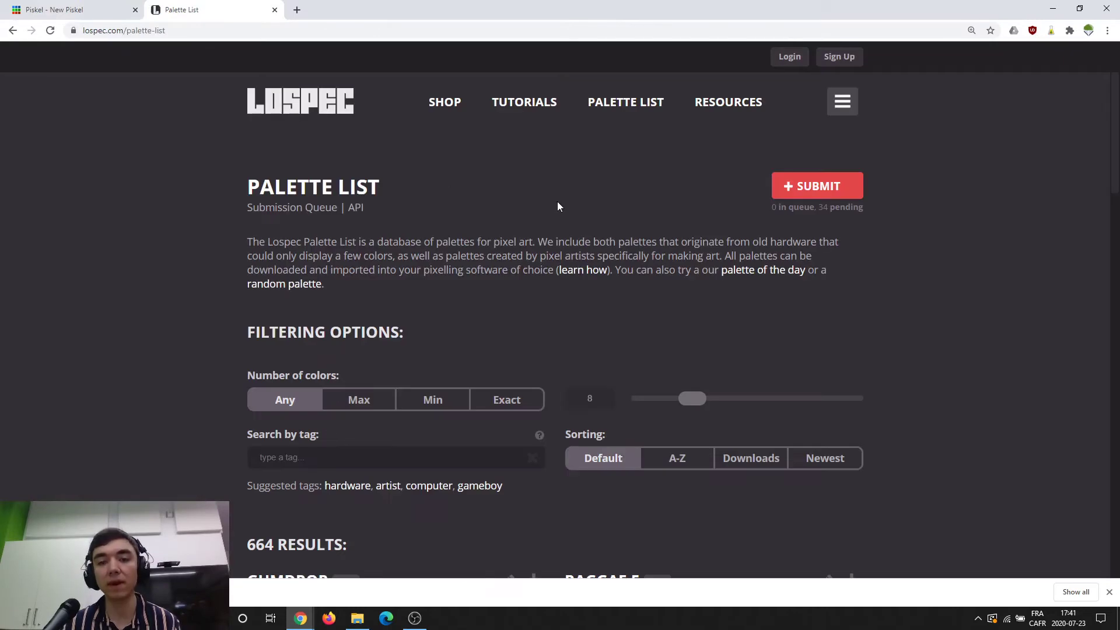
Sort the palette list by Downloads and open the ENDESGA 32 palette page.
{"action": "scroll", "coordinate": [618, 318], "scroll_direction": "down", "scroll_amount": 2}
{"action": "left_click", "coordinate": [748, 346]}
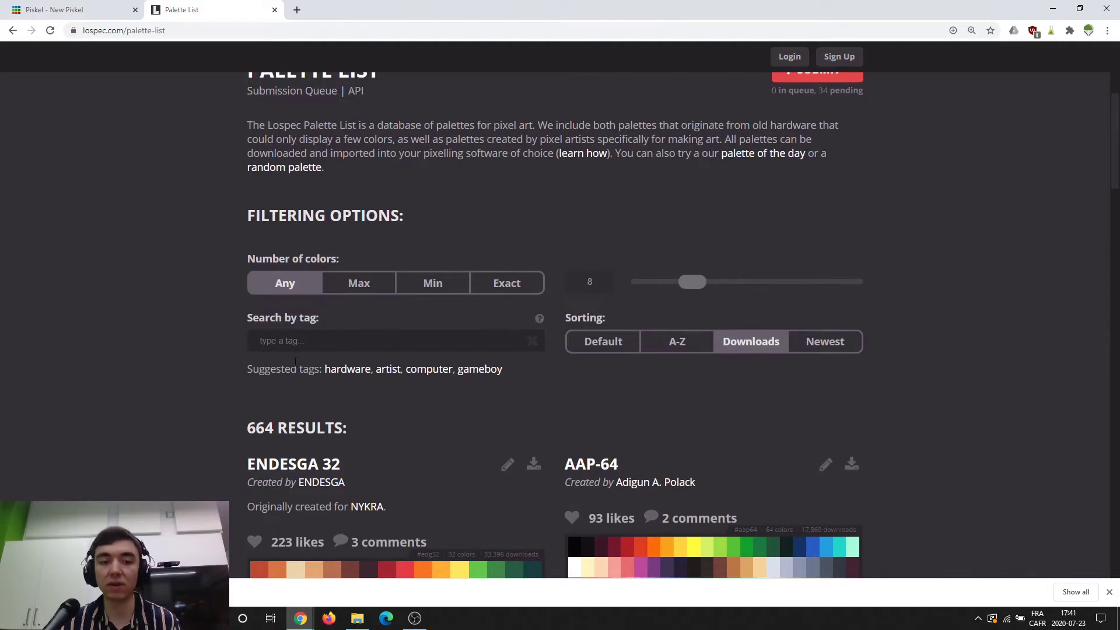
{"action": "scroll", "coordinate": [712, 379], "scroll_direction": "down", "scroll_amount": 6}
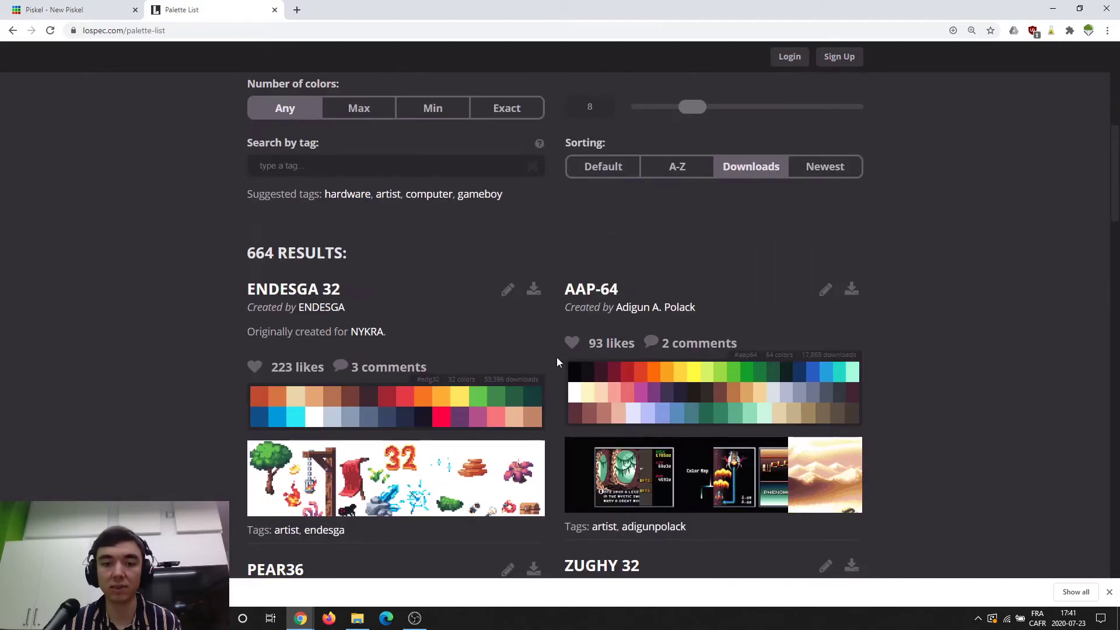
{"action": "scroll", "coordinate": [474, 192], "scroll_direction": "up", "scroll_amount": 2}
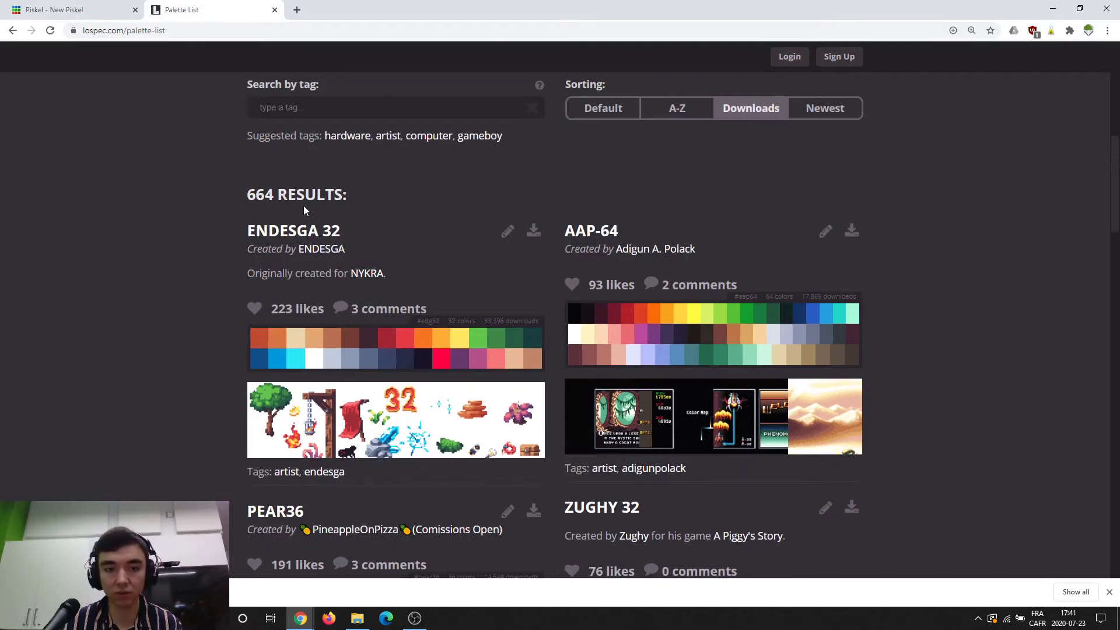
{"action": "left_click", "coordinate": [274, 232]}
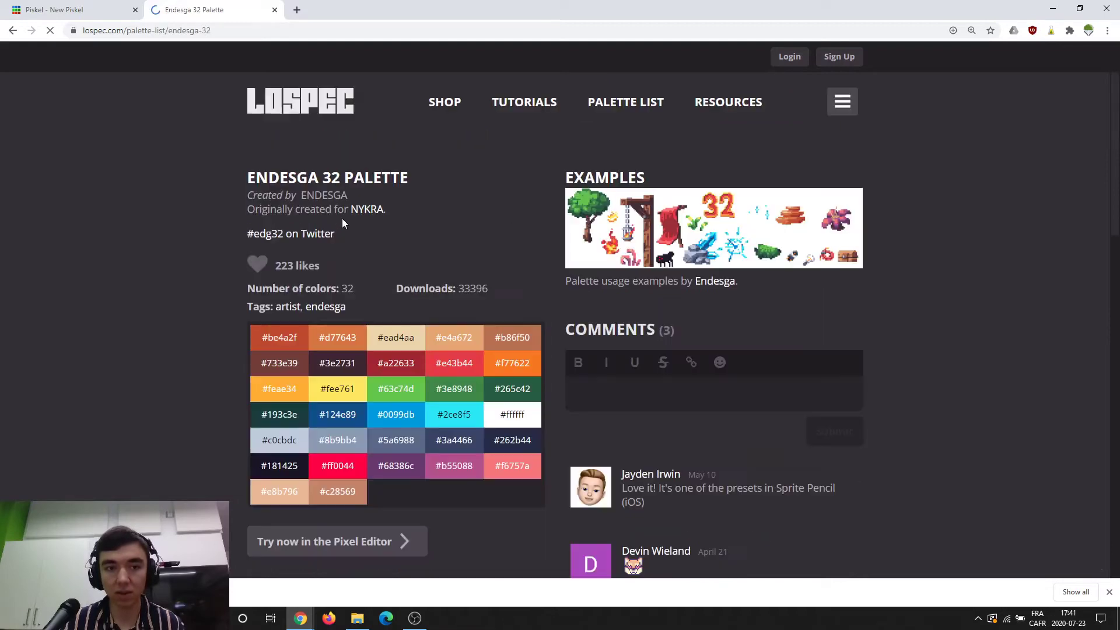
Open the palette's PNG Image (32x) and save it as endesga-32-32x in the Téléchargements folder.
{"action": "scroll", "coordinate": [201, 252], "scroll_direction": "down", "scroll_amount": 3}
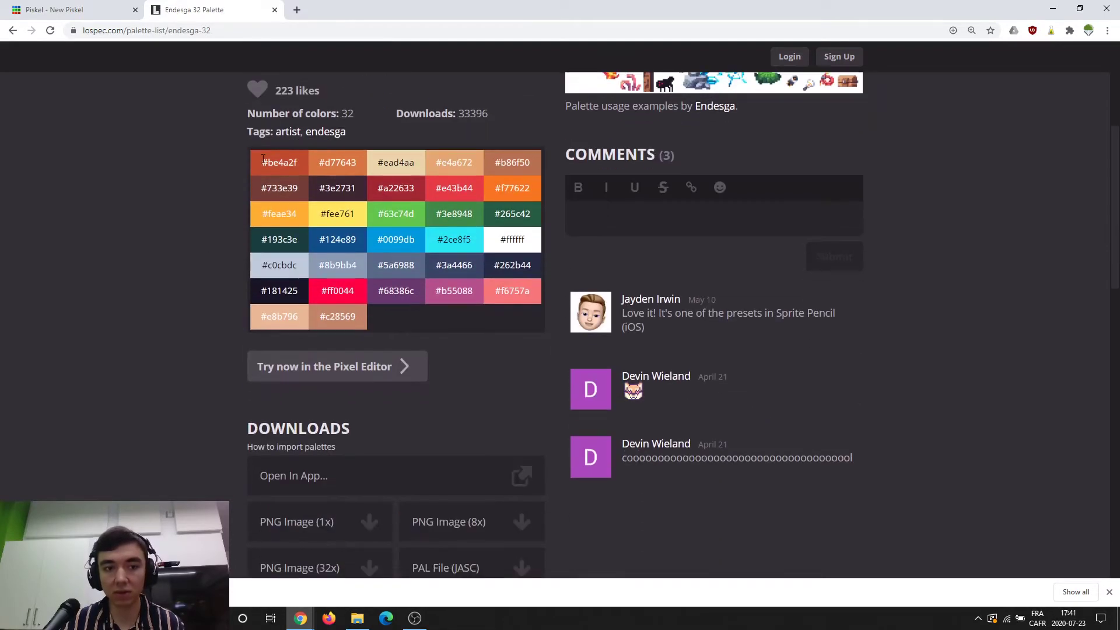
{"action": "scroll", "coordinate": [302, 334], "scroll_direction": "down", "scroll_amount": 3}
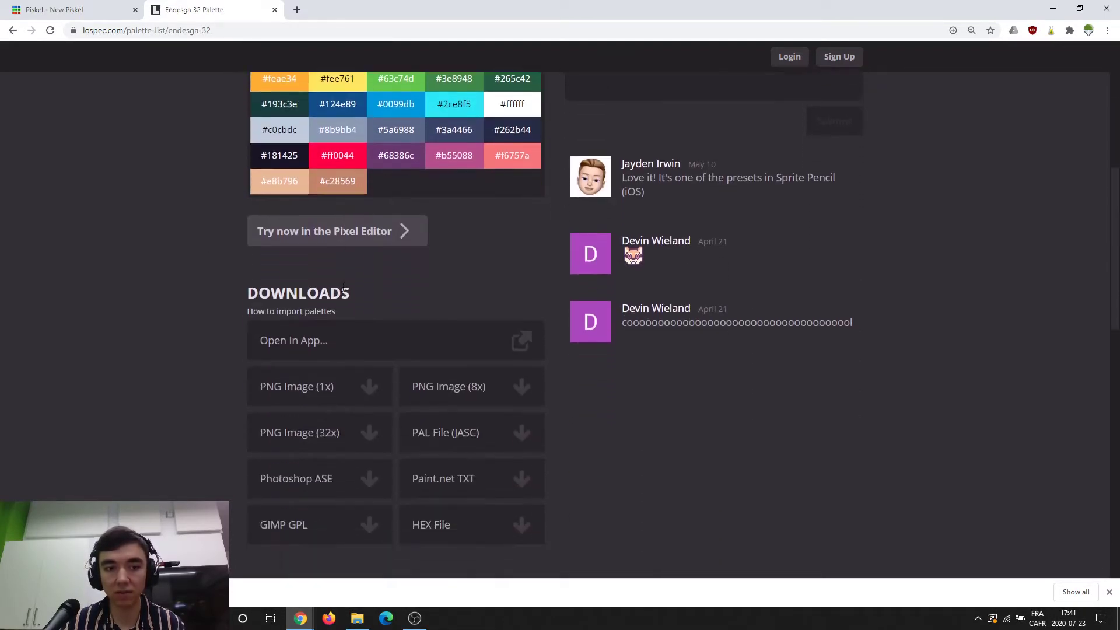
{"action": "scroll", "coordinate": [301, 333], "scroll_direction": "down", "scroll_amount": 2}
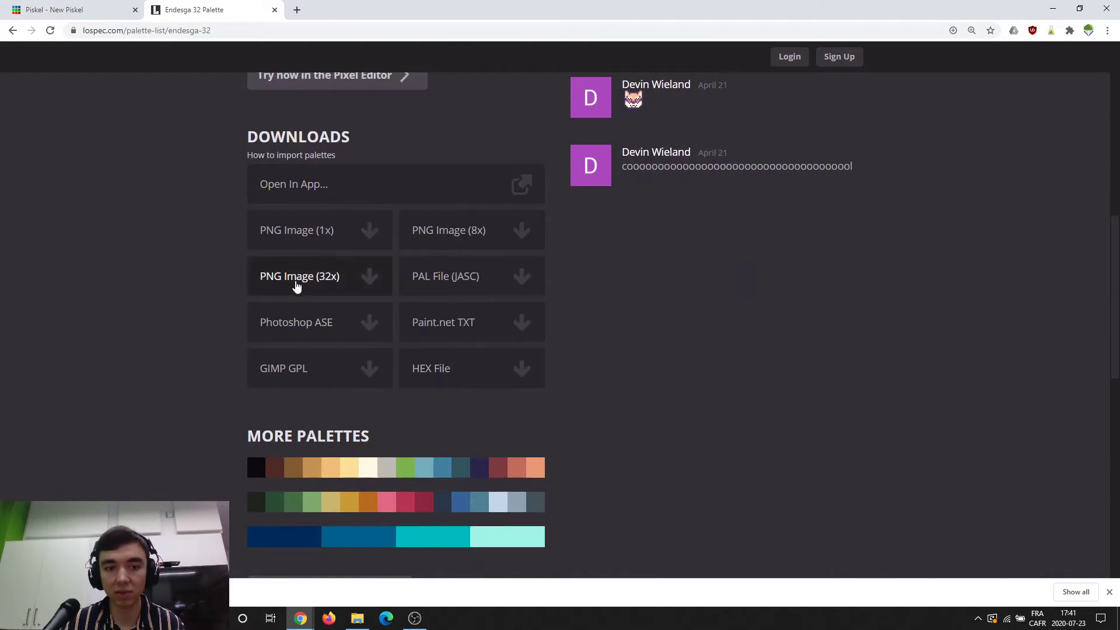
{"action": "left_click", "coordinate": [297, 286]}
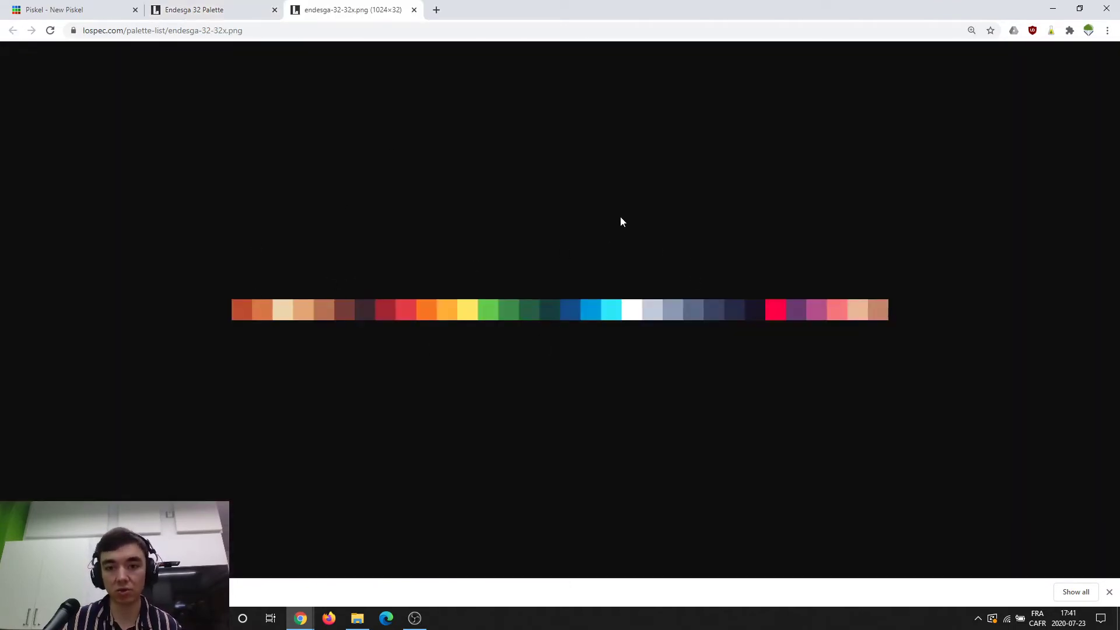
{"action": "right_click", "coordinate": [533, 309]}
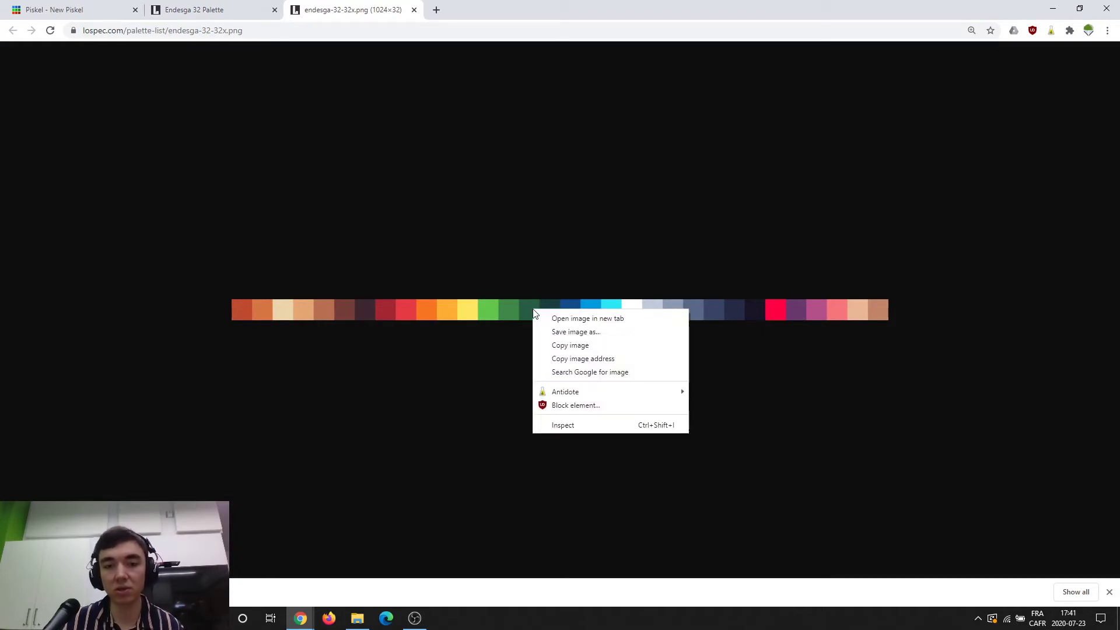
{"action": "left_click", "coordinate": [597, 337]}
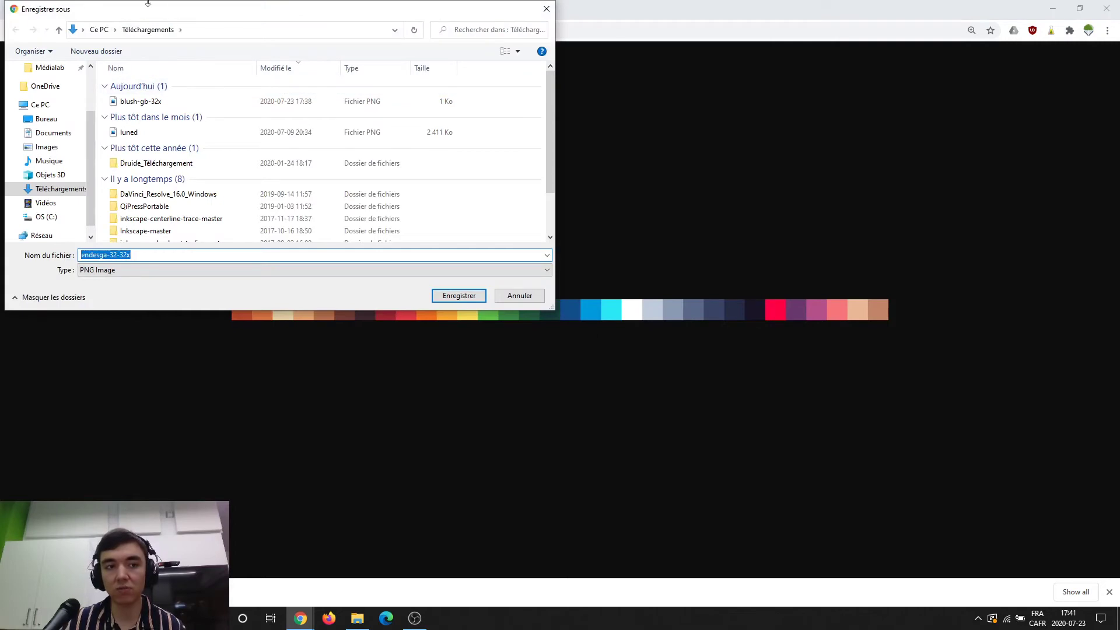
{"action": "left_click", "coordinate": [458, 295]}
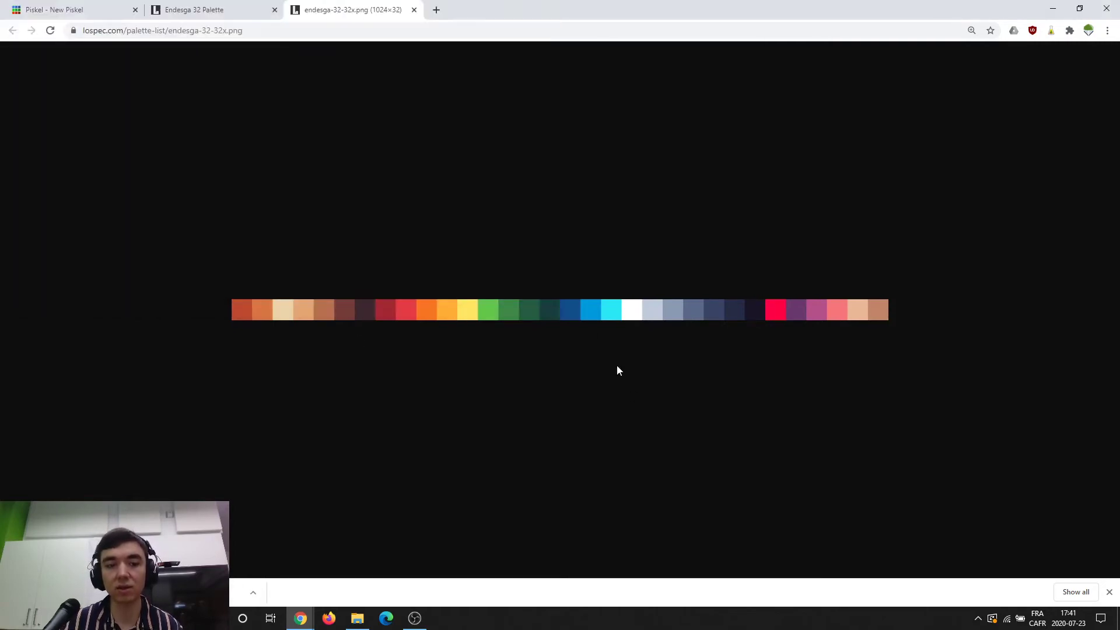
Return to the Piskel editor and start creating a new colour palette.
{"action": "left_click", "coordinate": [114, 9]}
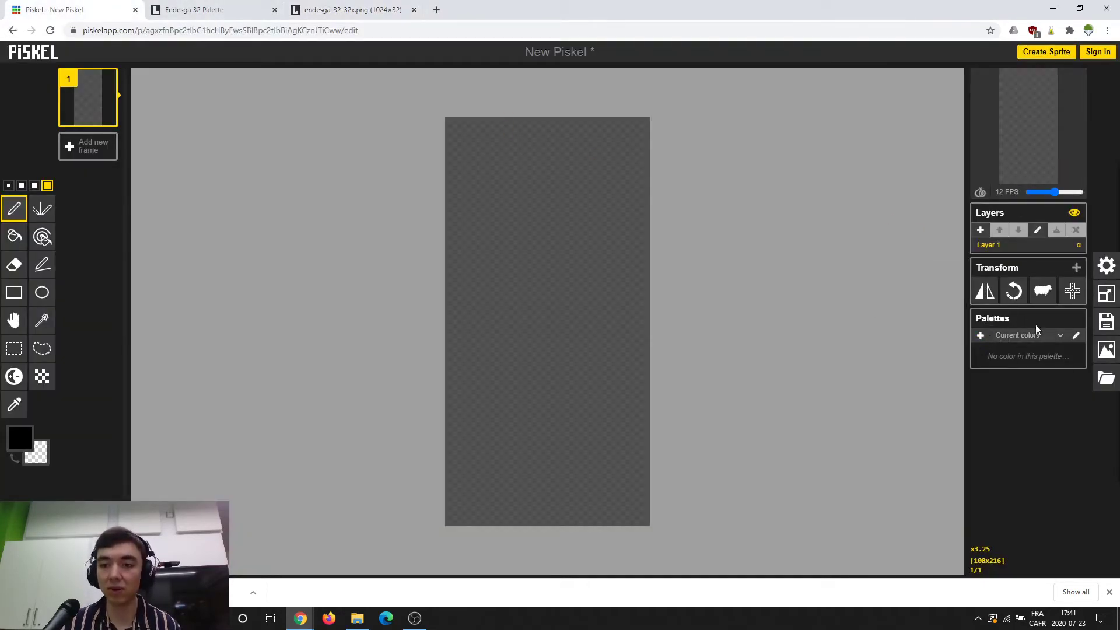
{"action": "left_click", "coordinate": [980, 336]}
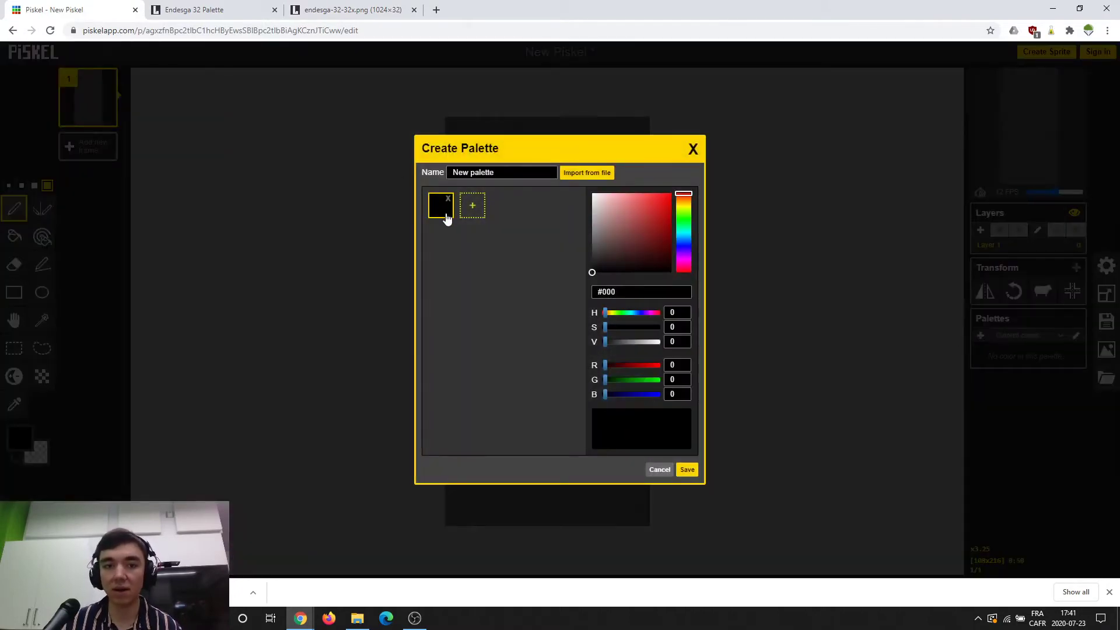
Add a bright red and a green (#41C551) swatch to the new palette by picking the colours manually.
{"action": "left_click", "coordinate": [472, 207]}
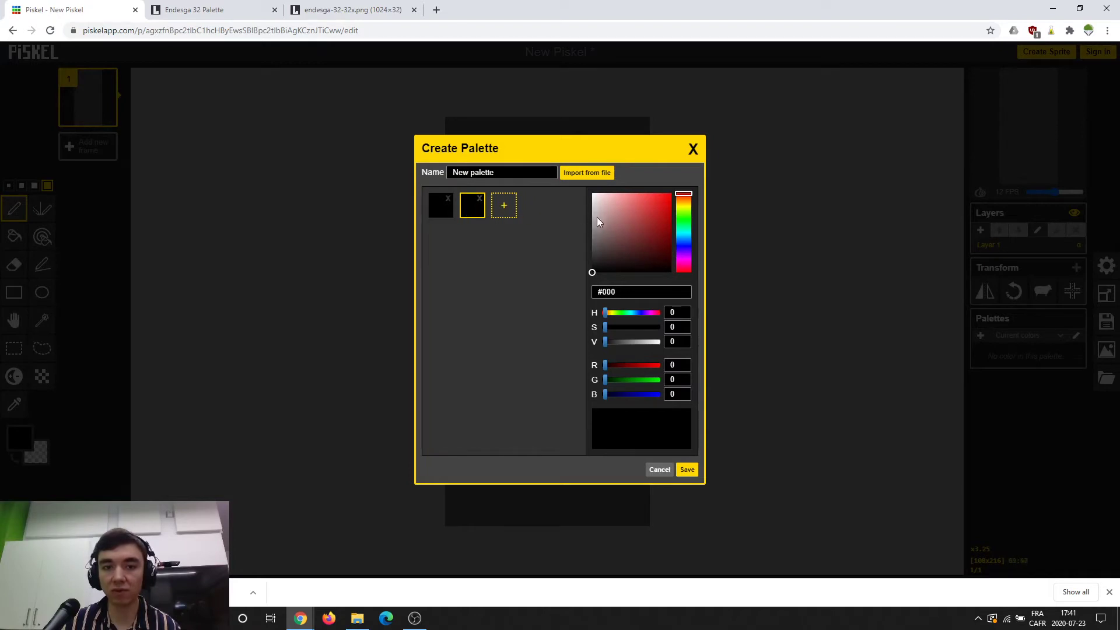
{"action": "left_click_drag", "start_coordinate": [620, 242], "coordinate": [660, 205]}
{"action": "left_click", "coordinate": [504, 205]}
{"action": "left_click", "coordinate": [646, 238]}
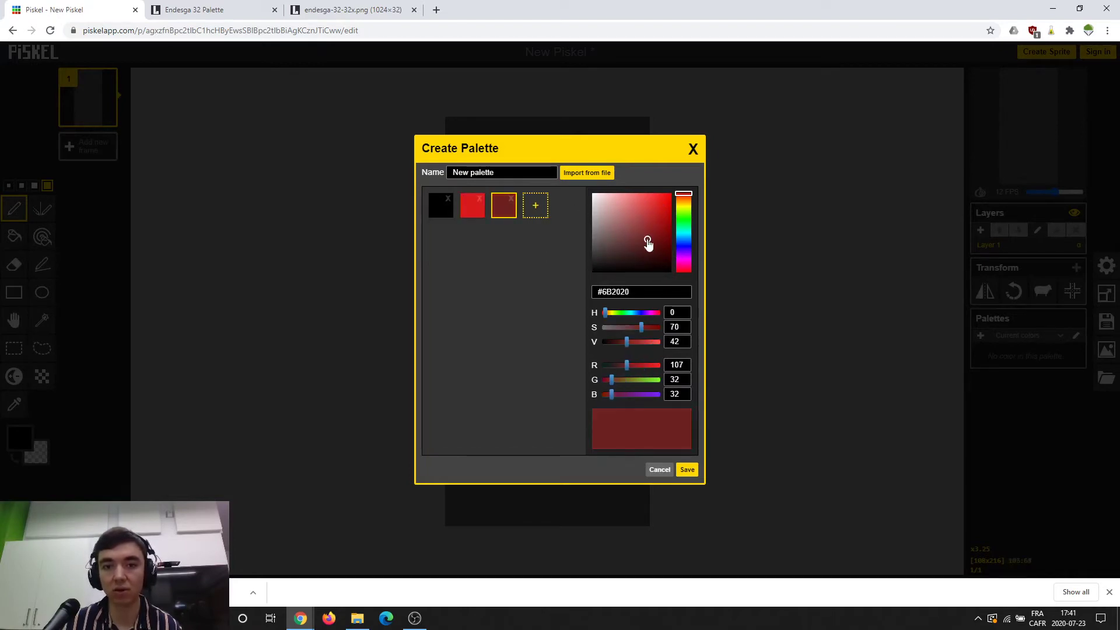
{"action": "left_click", "coordinate": [683, 210]}
{"action": "left_click", "coordinate": [685, 221]}
{"action": "left_click_drag", "start_coordinate": [645, 243], "coordinate": [645, 211]}
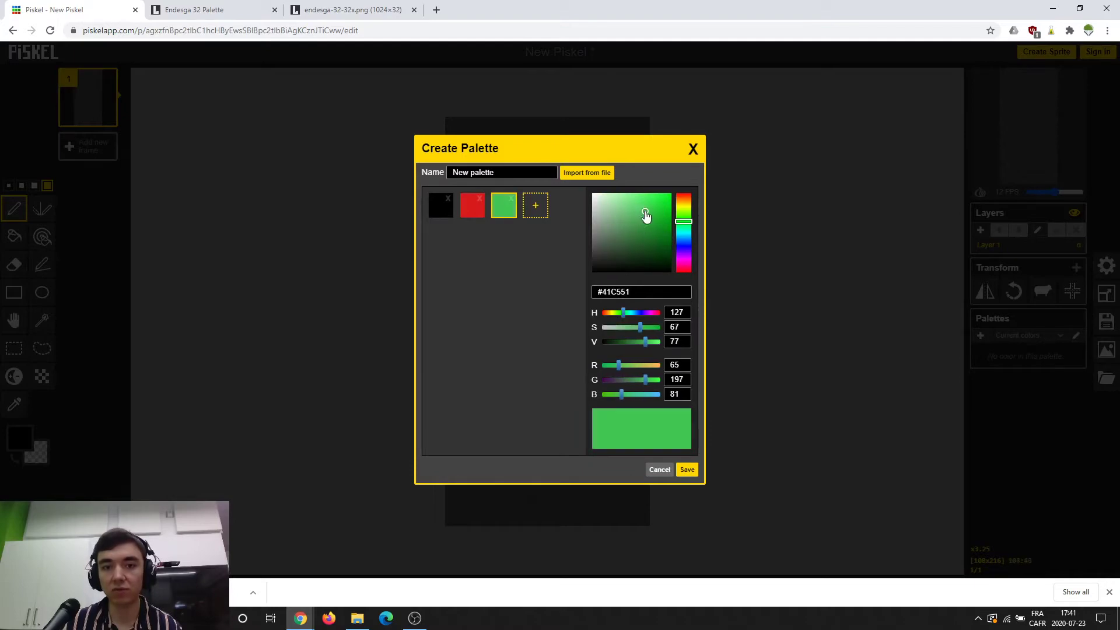
Import the palette colours from the endesga-32-32x PNG file and save the palette.
{"action": "left_click", "coordinate": [587, 172]}
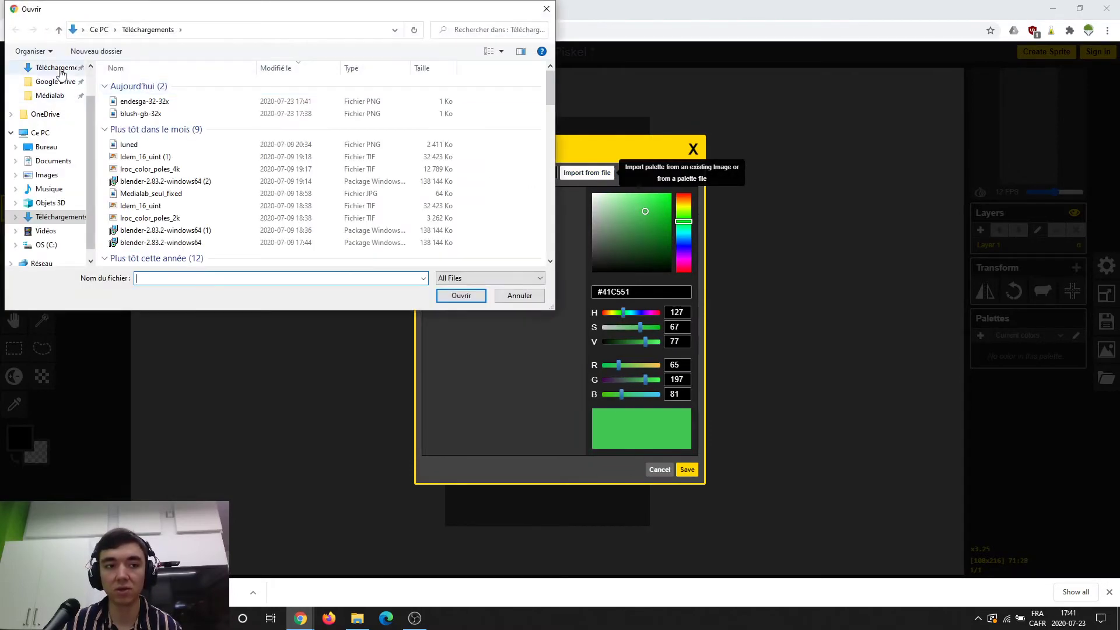
{"action": "double_click", "coordinate": [147, 103]}
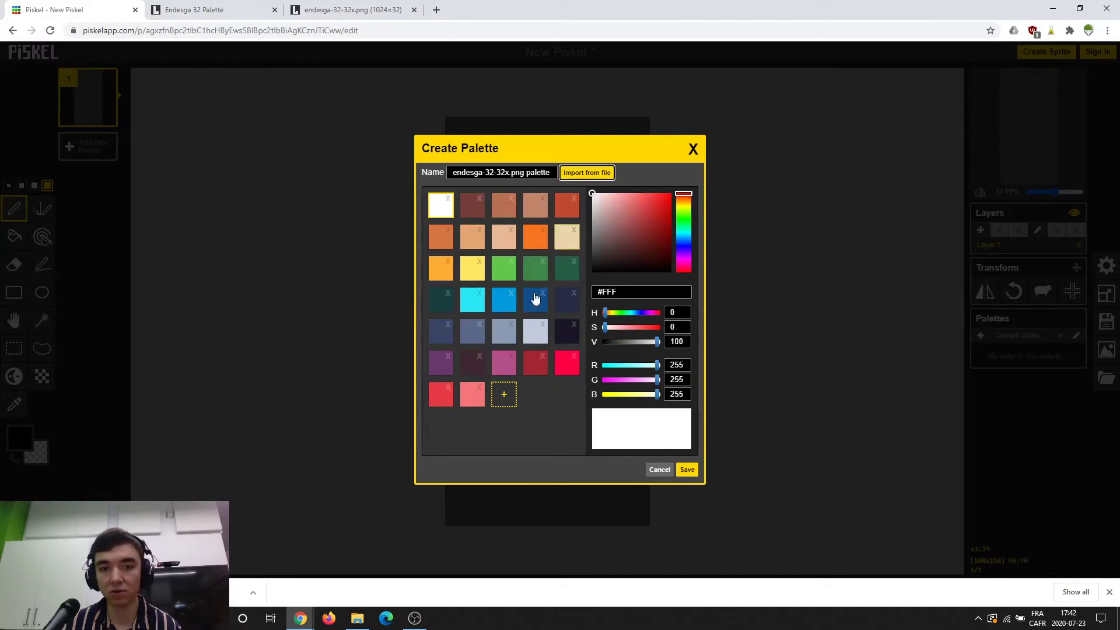
{"action": "left_click", "coordinate": [688, 471]}
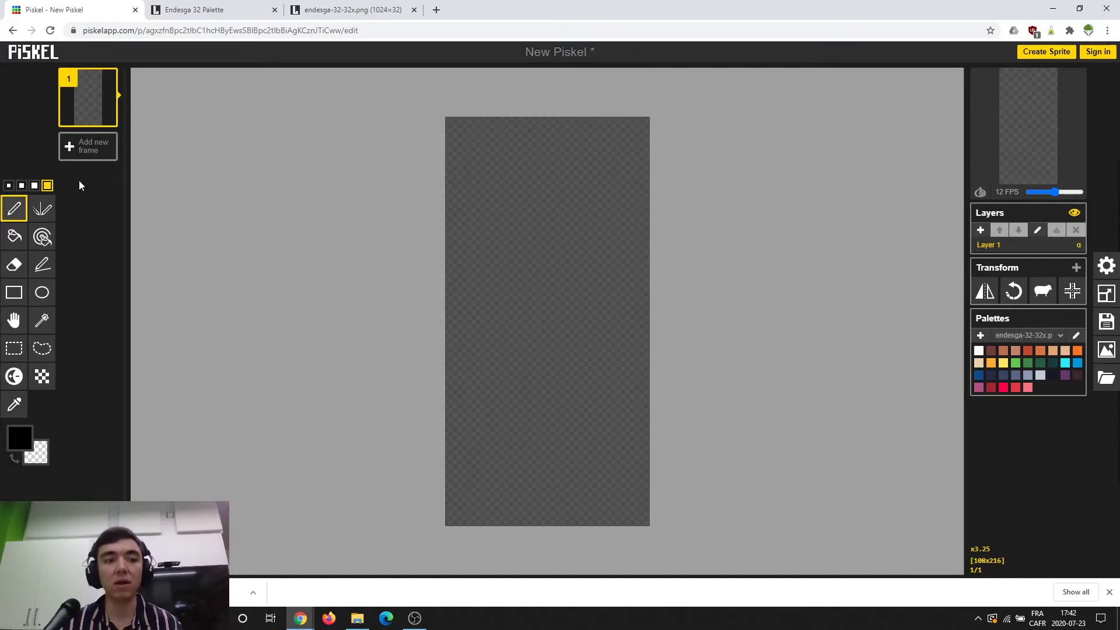
Draw a winding black line down the middle of the canvas with the Pen tool at the second-largest pen size.
{"action": "left_click", "coordinate": [9, 185]}
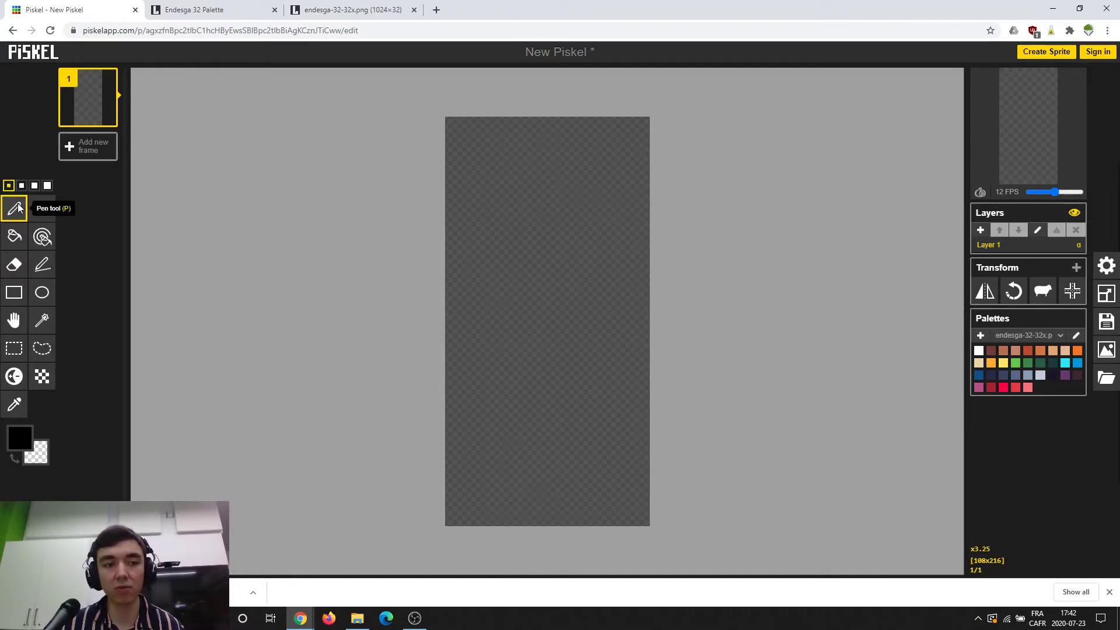
{"action": "left_click", "coordinate": [35, 185]}
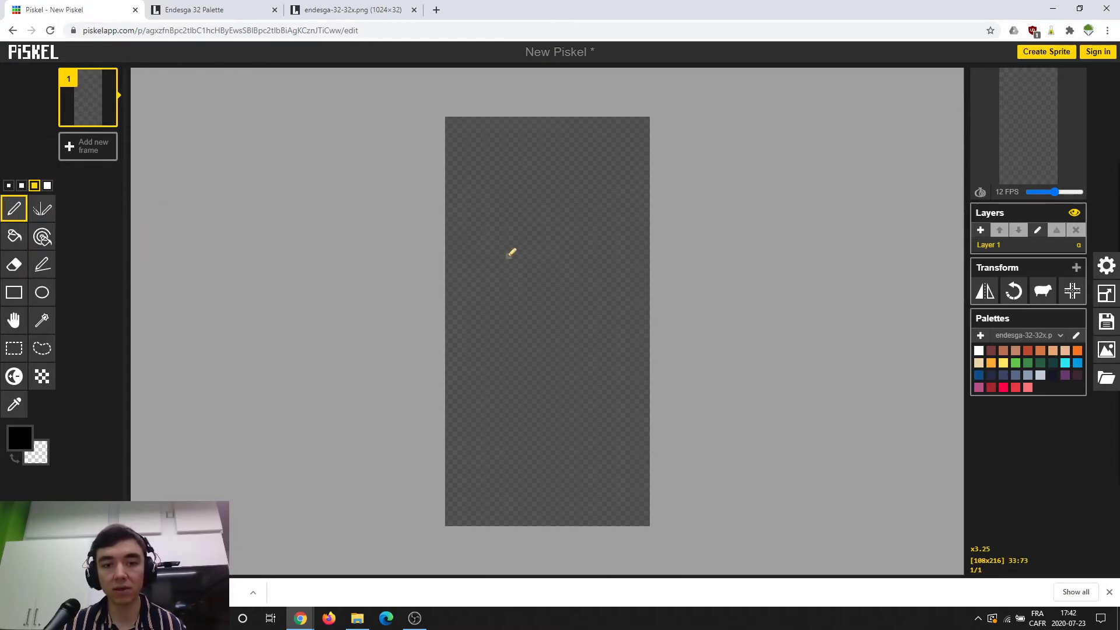
{"action": "mouse_move", "coordinate": [505, 257]}
{"action": "left_mouse_down"}
{"action": "mouse_move", "coordinate": [498, 216]}
{"action": "mouse_move", "coordinate": [518, 192]}
{"action": "mouse_move", "coordinate": [567, 192]}
{"action": "mouse_move", "coordinate": [592, 226]}
{"action": "mouse_move", "coordinate": [560, 259]}
{"action": "mouse_move", "coordinate": [512, 275]}
{"action": "mouse_move", "coordinate": [539, 316]}
{"action": "mouse_move", "coordinate": [597, 336]}
{"action": "mouse_move", "coordinate": [532, 364]}
{"action": "mouse_move", "coordinate": [537, 417]}
{"action": "left_mouse_up"}
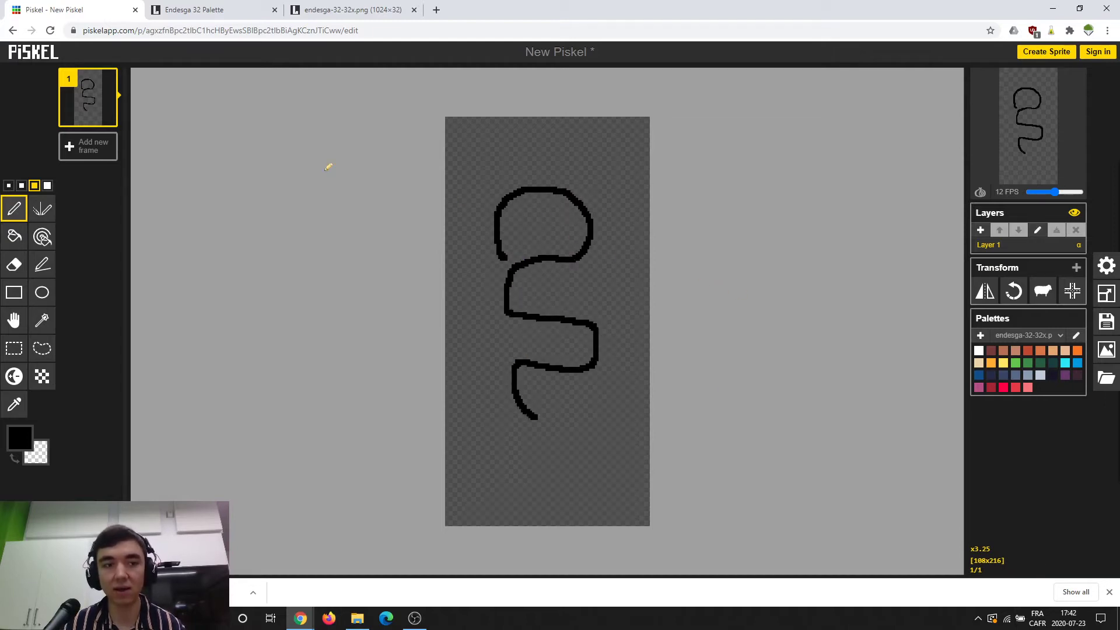
Switch through the smaller pen sizes and leave the pen at the smallest size.
{"action": "left_click", "coordinate": [21, 187]}
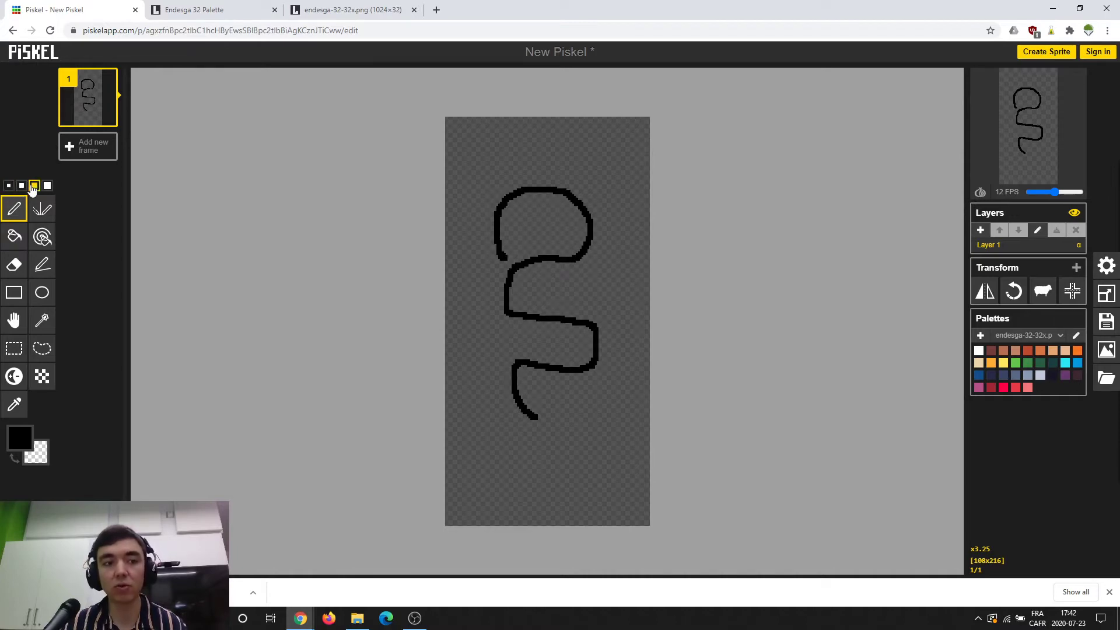
{"action": "left_click", "coordinate": [34, 185]}
{"action": "left_click", "coordinate": [10, 186]}
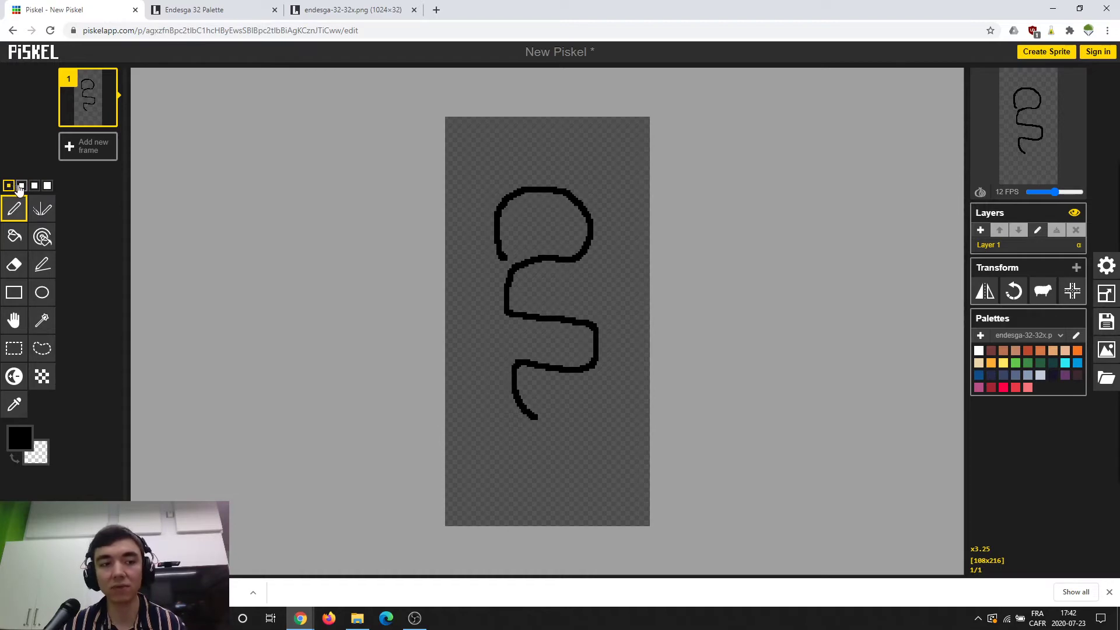
Draw a thick black arc above the winding line at the largest pen size and thin strokes around it at the smallest size.
{"action": "left_click", "coordinate": [47, 186]}
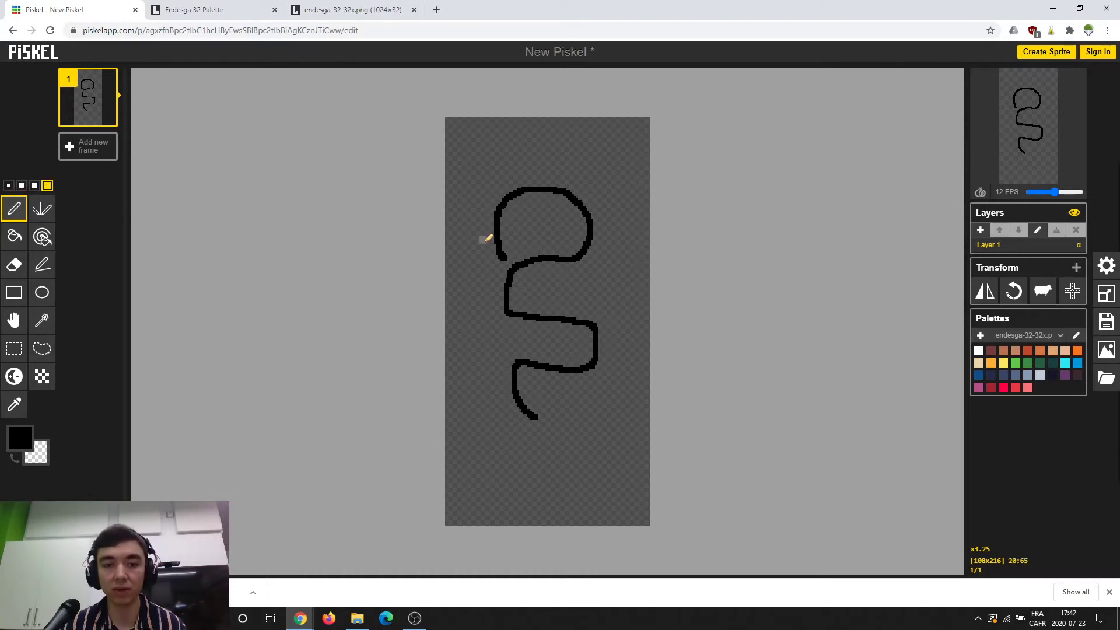
{"action": "mouse_move", "coordinate": [606, 171]}
{"action": "left_mouse_down"}
{"action": "mouse_move", "coordinate": [575, 144]}
{"action": "mouse_move", "coordinate": [497, 158]}
{"action": "mouse_move", "coordinate": [568, 159]}
{"action": "mouse_move", "coordinate": [624, 205]}
{"action": "mouse_move", "coordinate": [623, 254]}
{"action": "mouse_move", "coordinate": [612, 203]}
{"action": "left_mouse_up"}
{"action": "left_click", "coordinate": [9, 186]}
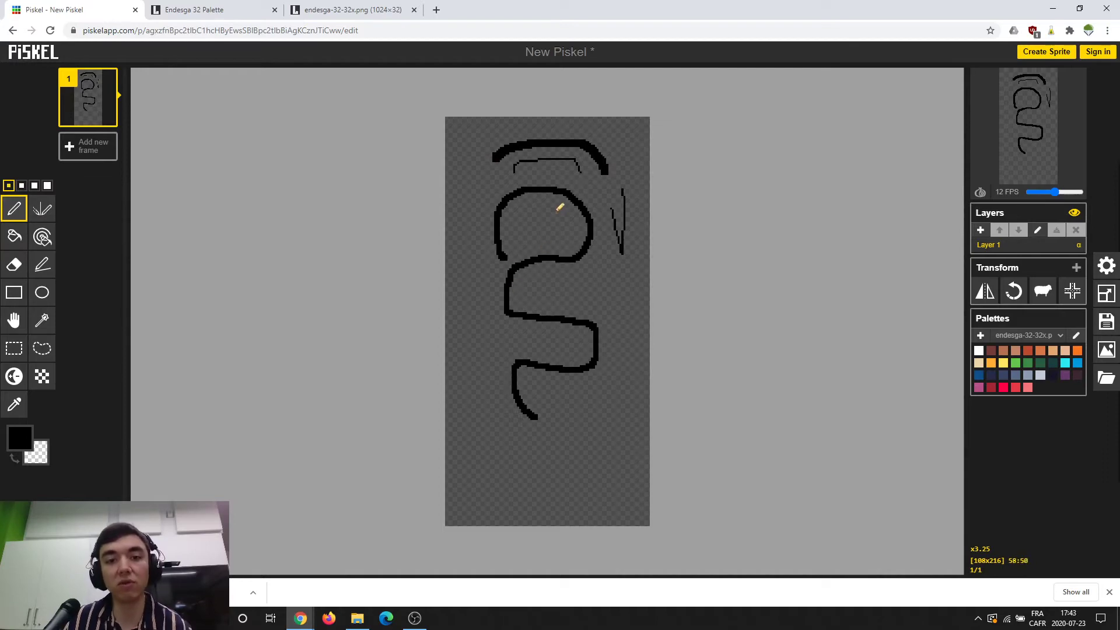
Draw brick-red strokes with the mirror pen at the second-largest size, mirrored across the vertical axis, the horizontal axis and both axes.
{"action": "left_click", "coordinate": [34, 185]}
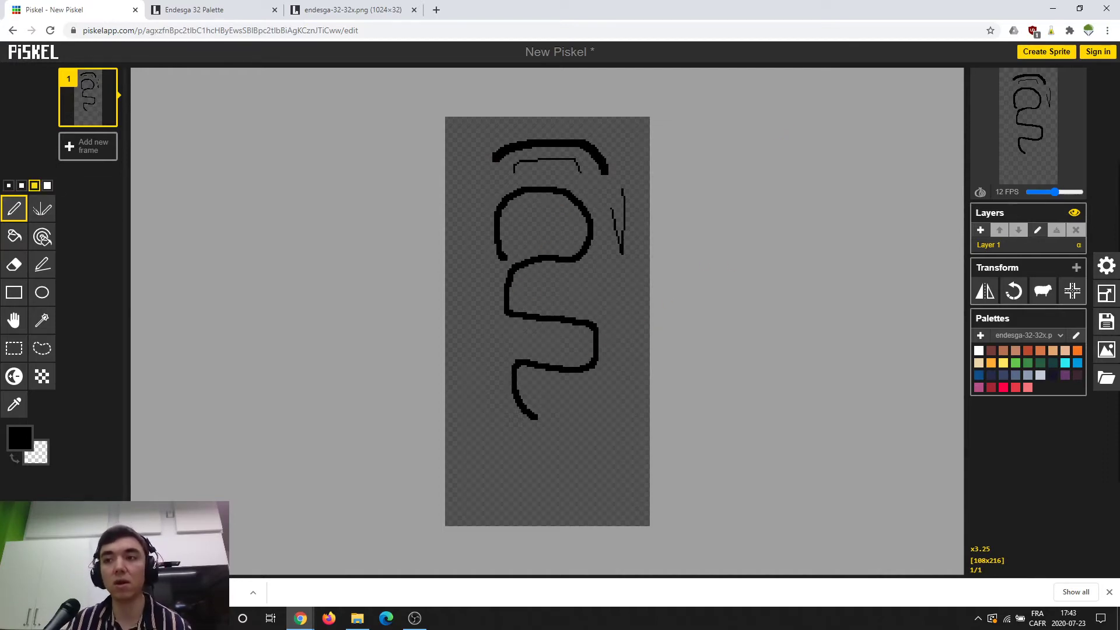
{"action": "left_click", "coordinate": [42, 209]}
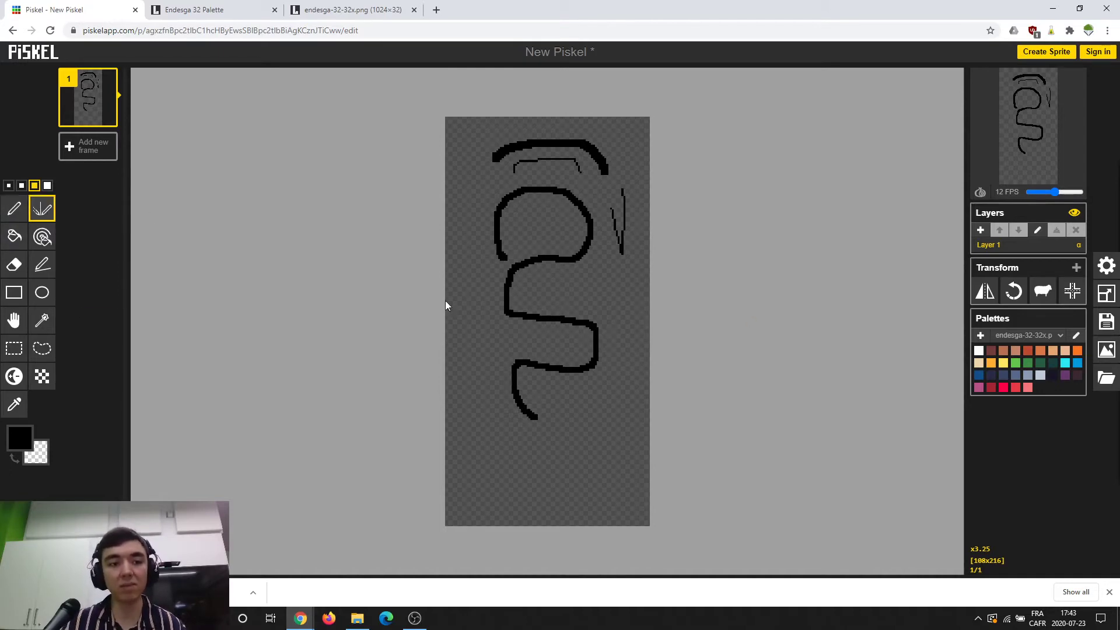
{"action": "left_click", "coordinate": [1028, 352]}
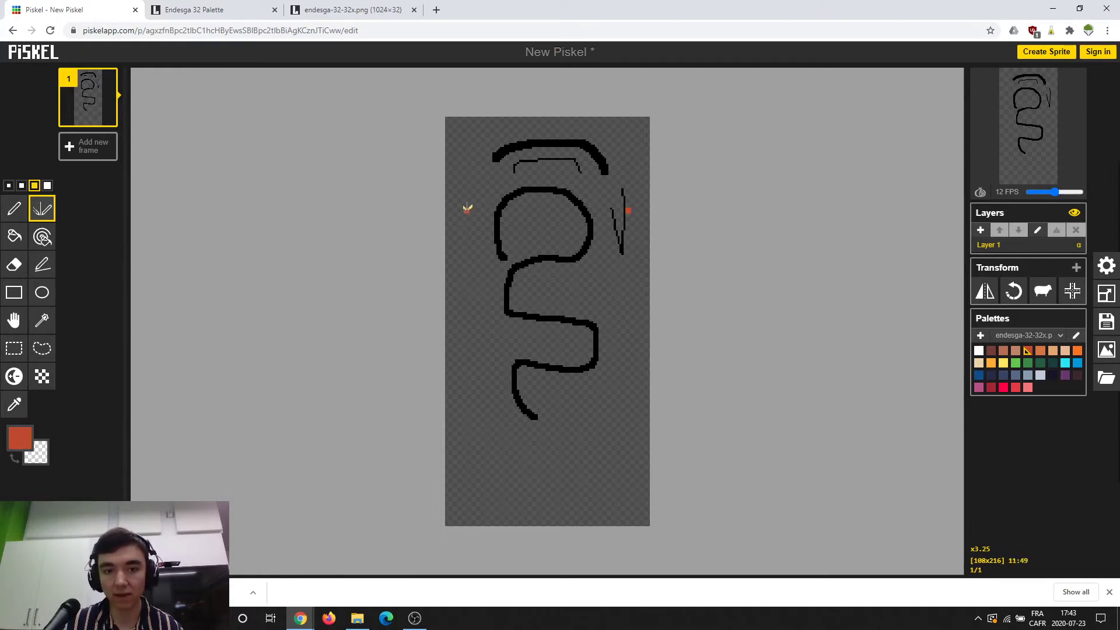
{"action": "mouse_move", "coordinate": [467, 209]}
{"action": "left_mouse_down"}
{"action": "mouse_move", "coordinate": [475, 345]}
{"action": "mouse_move", "coordinate": [489, 362]}
{"action": "mouse_move", "coordinate": [501, 350]}
{"action": "mouse_move", "coordinate": [512, 241]}
{"action": "mouse_move", "coordinate": [531, 213]}
{"action": "mouse_move", "coordinate": [524, 193]}
{"action": "mouse_move", "coordinate": [503, 200]}
{"action": "left_mouse_up"}
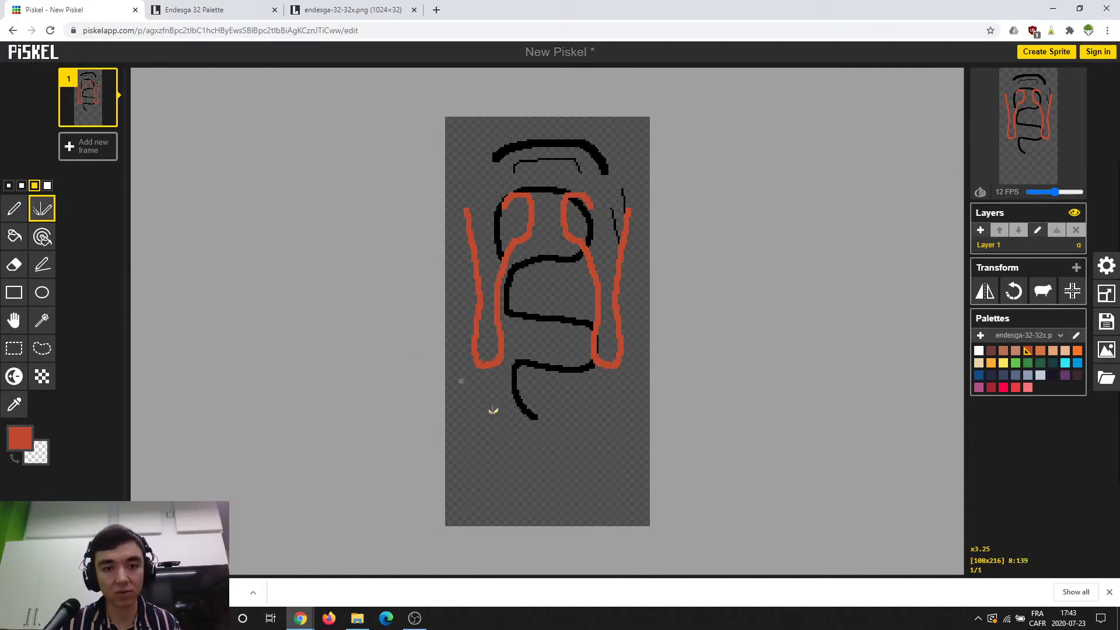
{"action": "mouse_move", "coordinate": [479, 438]}
{"action": "left_mouse_down"}
{"action": "mouse_move", "coordinate": [558, 424]}
{"action": "mouse_move", "coordinate": [584, 441]}
{"action": "mouse_move", "coordinate": [578, 468]}
{"action": "mouse_move", "coordinate": [489, 457]}
{"action": "mouse_move", "coordinate": [477, 485]}
{"action": "mouse_move", "coordinate": [516, 499]}
{"action": "left_mouse_up"}
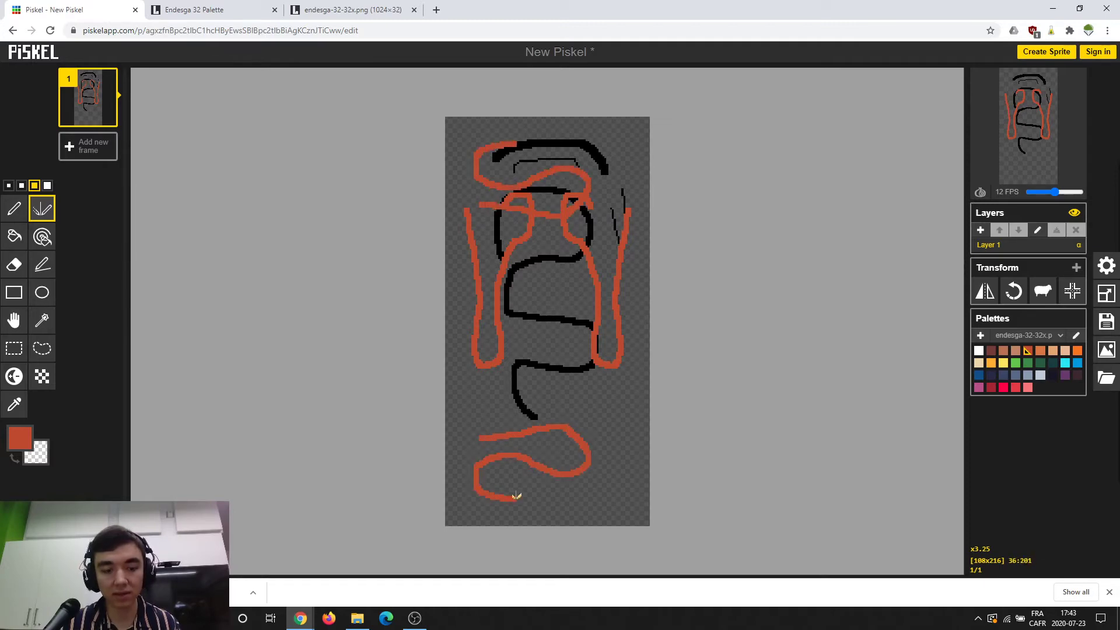
{"action": "mouse_move", "coordinate": [473, 400]}
{"action": "left_mouse_down"}
{"action": "mouse_move", "coordinate": [505, 409]}
{"action": "mouse_move", "coordinate": [542, 320]}
{"action": "mouse_move", "coordinate": [471, 318]}
{"action": "mouse_move", "coordinate": [461, 336]}
{"action": "mouse_move", "coordinate": [474, 370]}
{"action": "mouse_move", "coordinate": [548, 388]}
{"action": "left_mouse_up"}
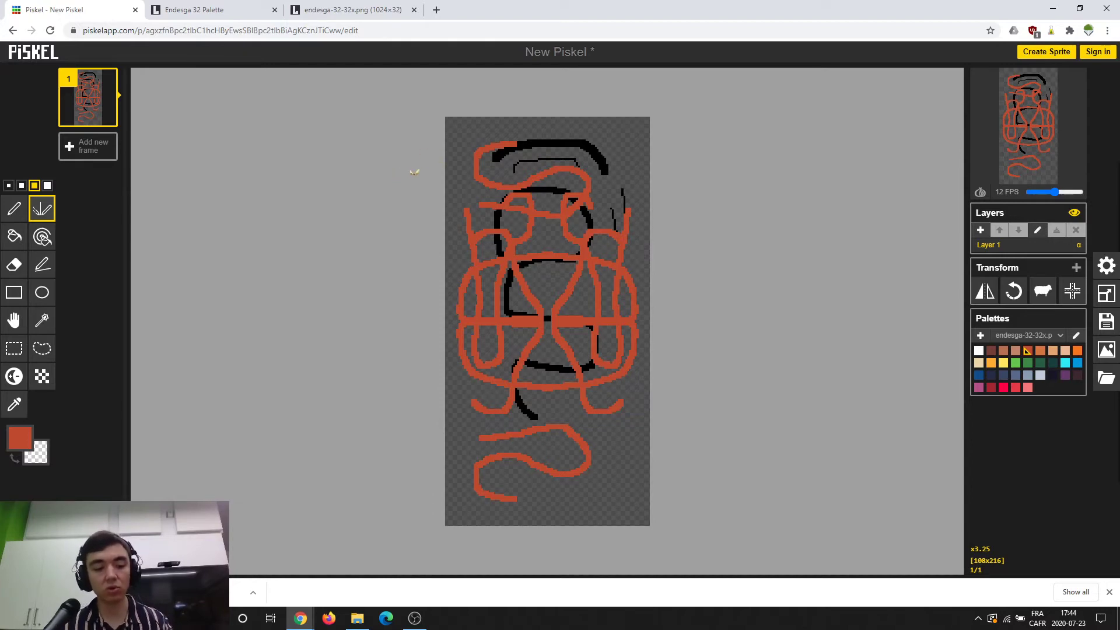
Undo the mirrored red strokes and the extra black strokes, back to the winding line alone.
{"action": "key", "text": "ctrl+z"}
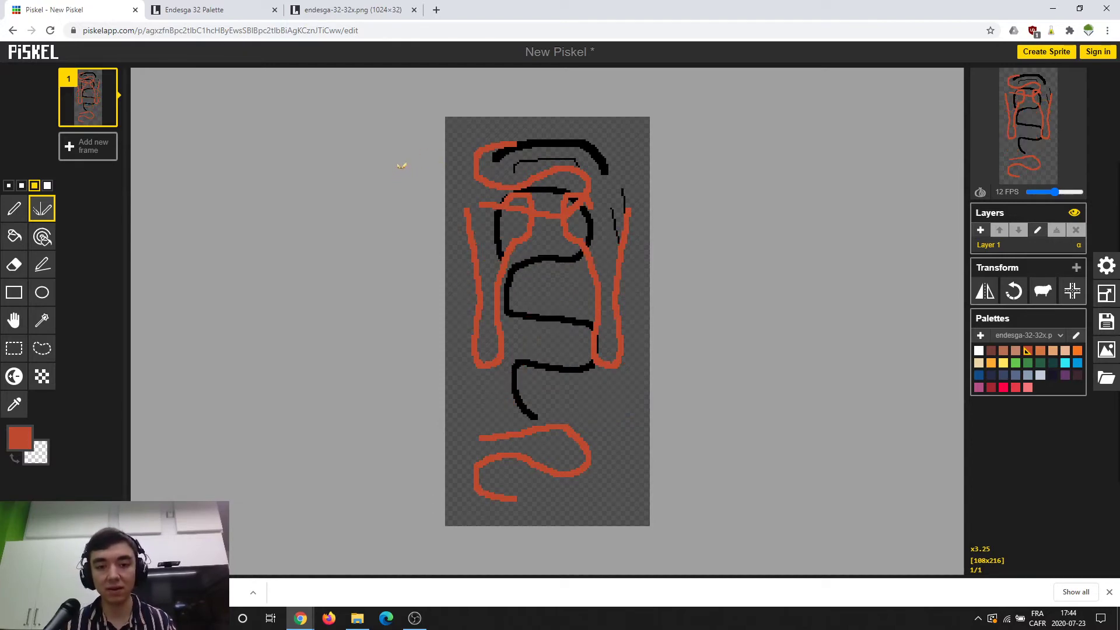
{"action": "key", "text": "ctrl+z"}
{"action": "key", "text": "ctrl+z"}
{"action": "key", "text": "ctrl+z"}
{"action": "key", "text": "ctrl+z"}
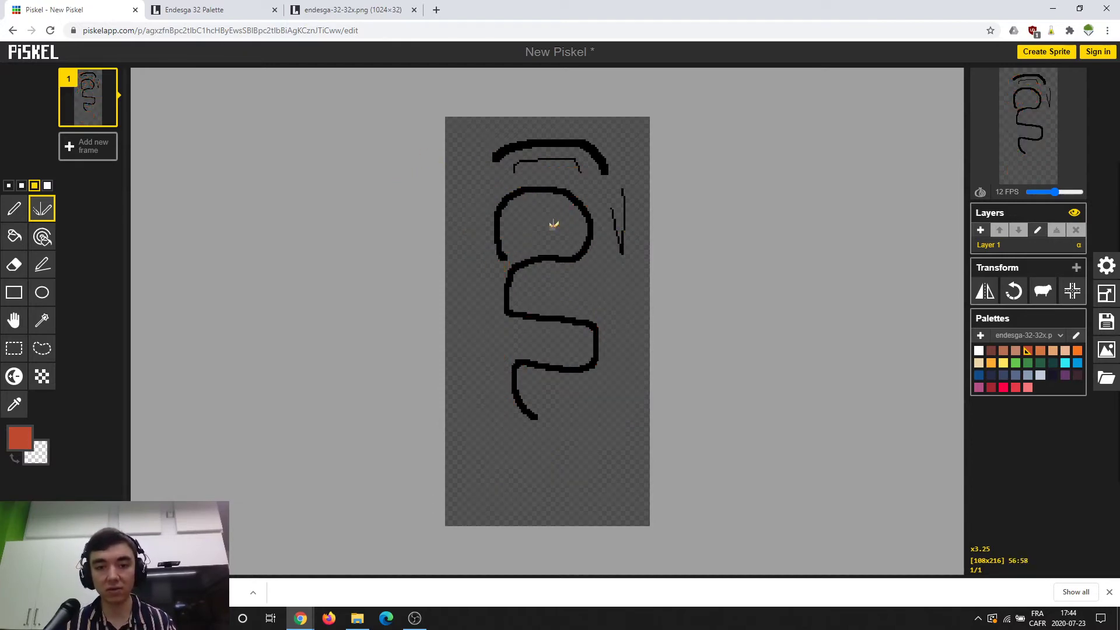
{"action": "key", "text": "ctrl+z"}
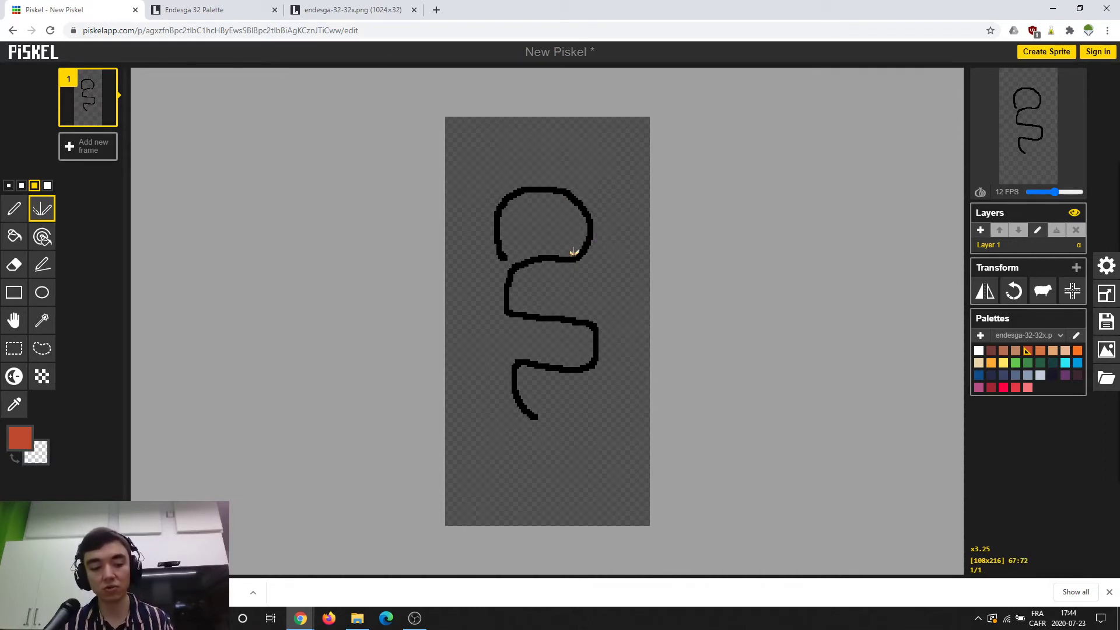
Redo all the undone black and mirrored red strokes.
{"action": "key", "text": "ctrl+y"}
{"action": "key", "text": "ctrl+y"}
{"action": "key", "text": "ctrl+y"}
{"action": "key", "text": "ctrl+y"}
{"action": "key", "text": "ctrl+y"}
{"action": "key", "text": "ctrl+y"}
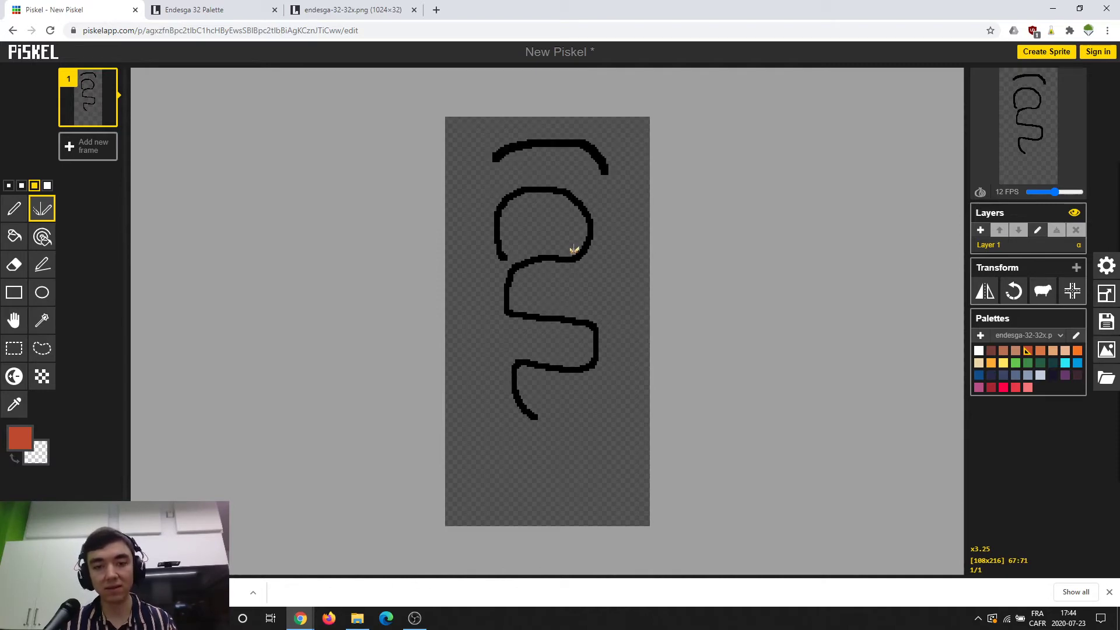
{"action": "key", "text": "ctrl+y"}
{"action": "key", "text": "ctrl+y"}
{"action": "key", "text": "ctrl+y"}
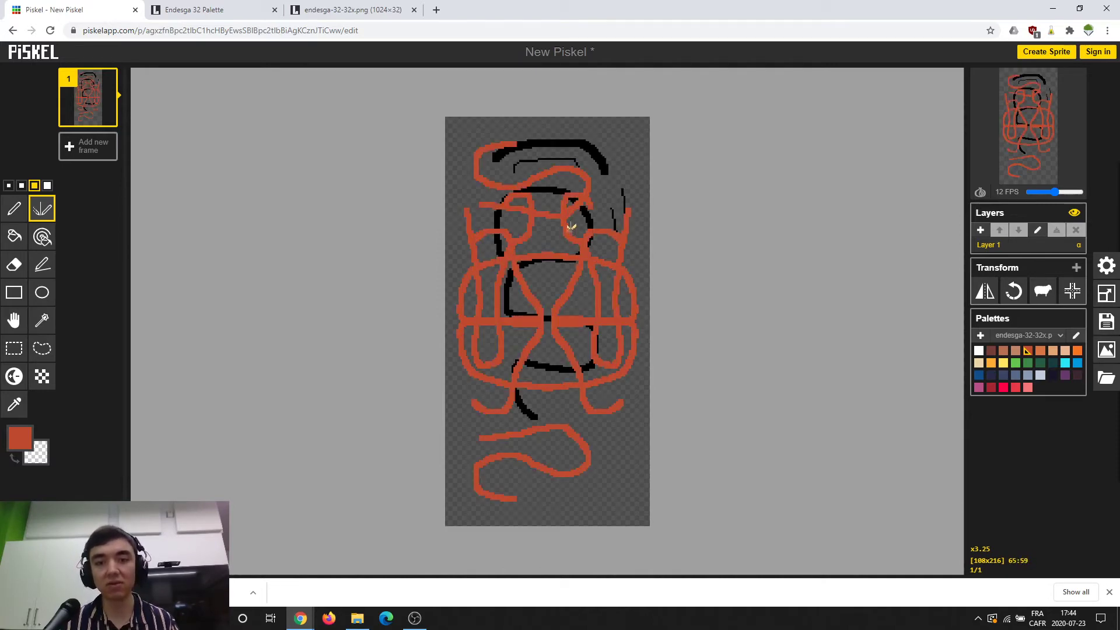
Undo the mirrored red strokes and the thin black strokes beside the winding line again.
{"action": "key", "text": "ctrl+z"}
{"action": "key", "text": "ctrl+z"}
{"action": "key", "text": "ctrl+z"}
{"action": "key", "text": "ctrl+z"}
{"action": "key", "text": "ctrl+z"}
{"action": "key", "text": "ctrl+z"}
{"action": "key", "text": "ctrl+z"}
{"action": "key", "text": "ctrl+z"}
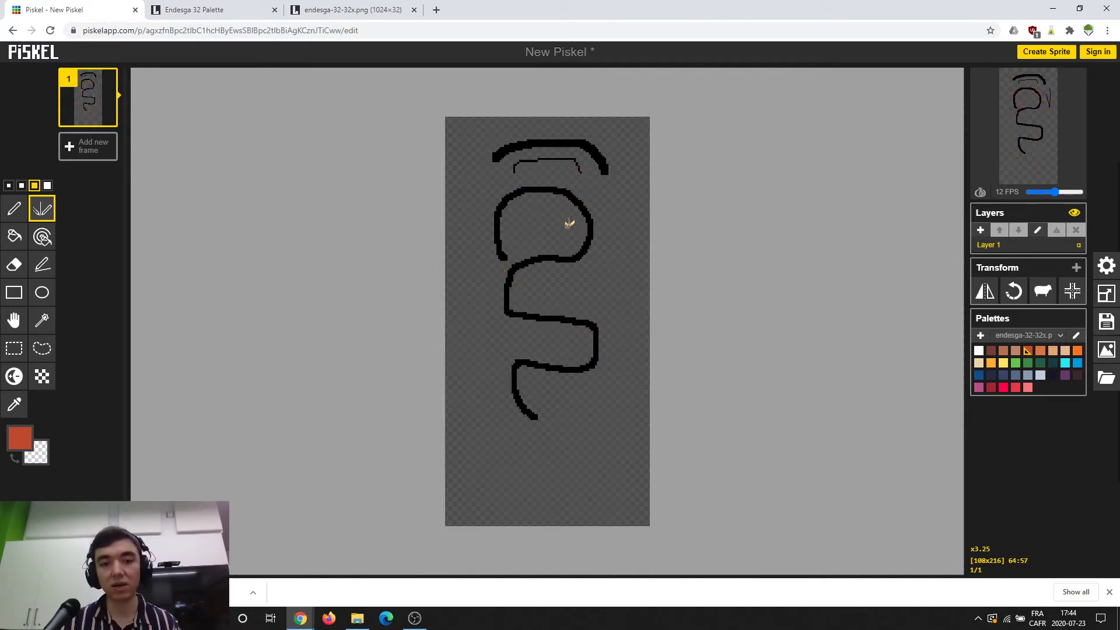
Redo the thin black strokes and the red mirror-pen strokes.
{"action": "key", "text": "ctrl+y"}
{"action": "key", "text": "ctrl+y"}
{"action": "key", "text": "ctrl+y"}
{"action": "key", "text": "ctrl+y"}
{"action": "key", "text": "ctrl+y"}
{"action": "key", "text": "ctrl+y"}
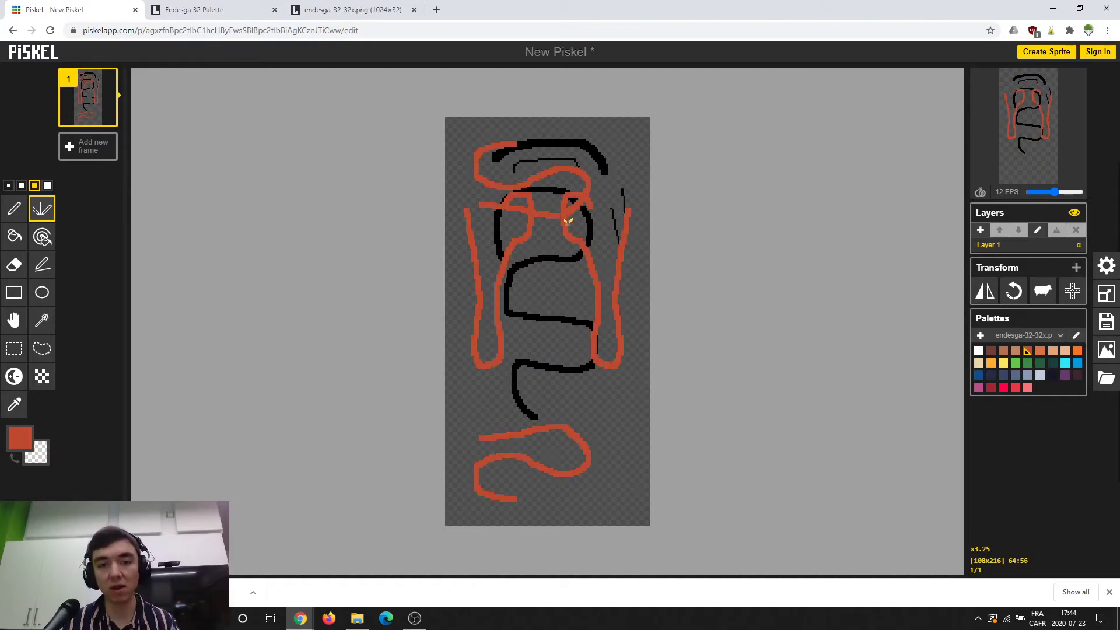
Undo every stroke added after the winding black line.
{"action": "key", "text": "ctrl+z"}
{"action": "key", "text": "ctrl+z"}
{"action": "key", "text": "ctrl+z"}
{"action": "key", "text": "ctrl+z"}
{"action": "key", "text": "ctrl+z"}
{"action": "key", "text": "ctrl+z"}
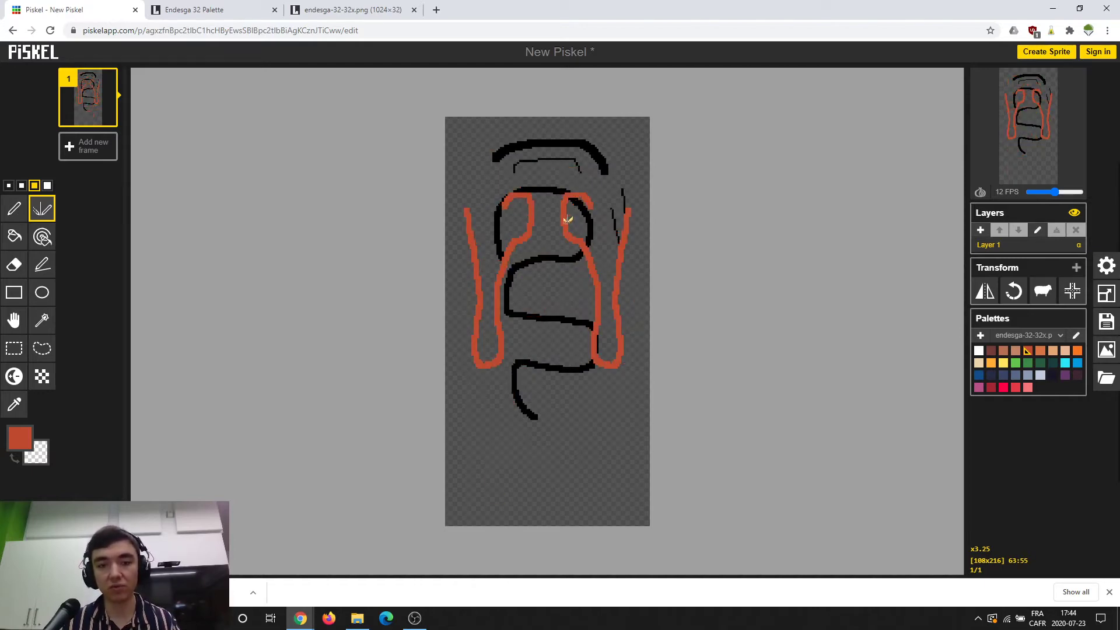
{"action": "key", "text": "ctrl+z"}
{"action": "key", "text": "ctrl+z"}
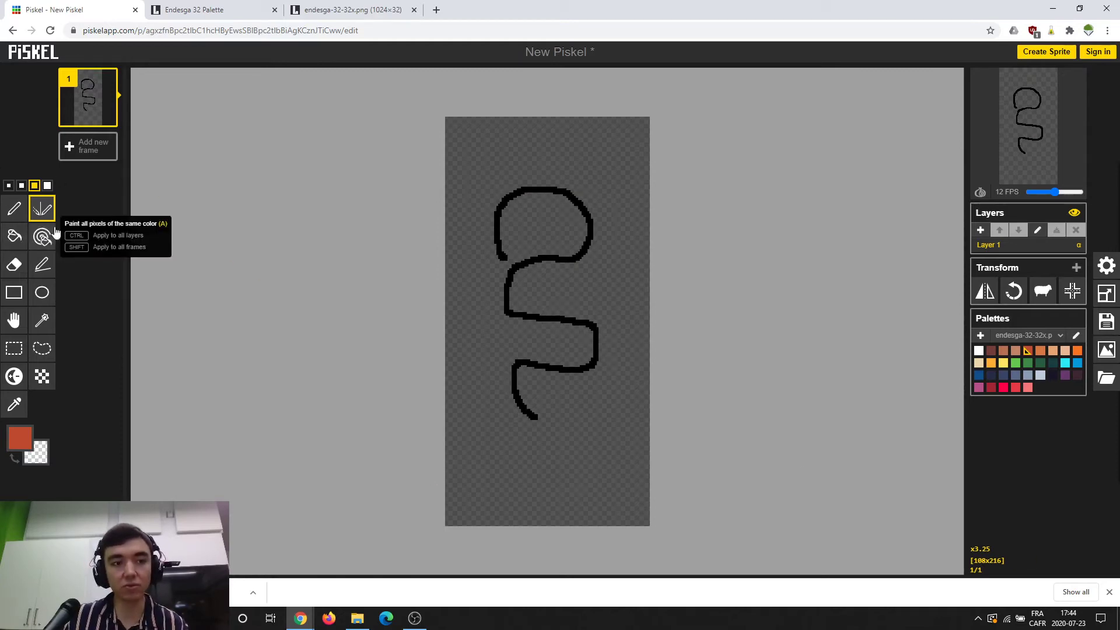
Draw closed orange loops at the canvas's lower right and upper left and a narrow dark navy loop beside the line's lower end with the Pen tool.
{"action": "left_click", "coordinate": [13, 235]}
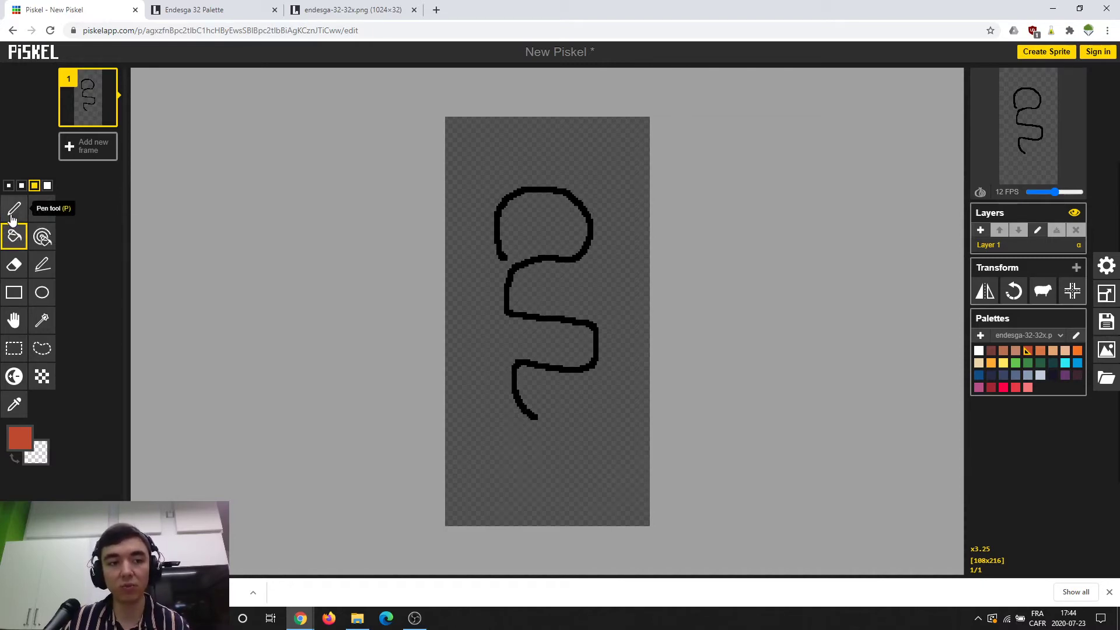
{"action": "left_click", "coordinate": [13, 212]}
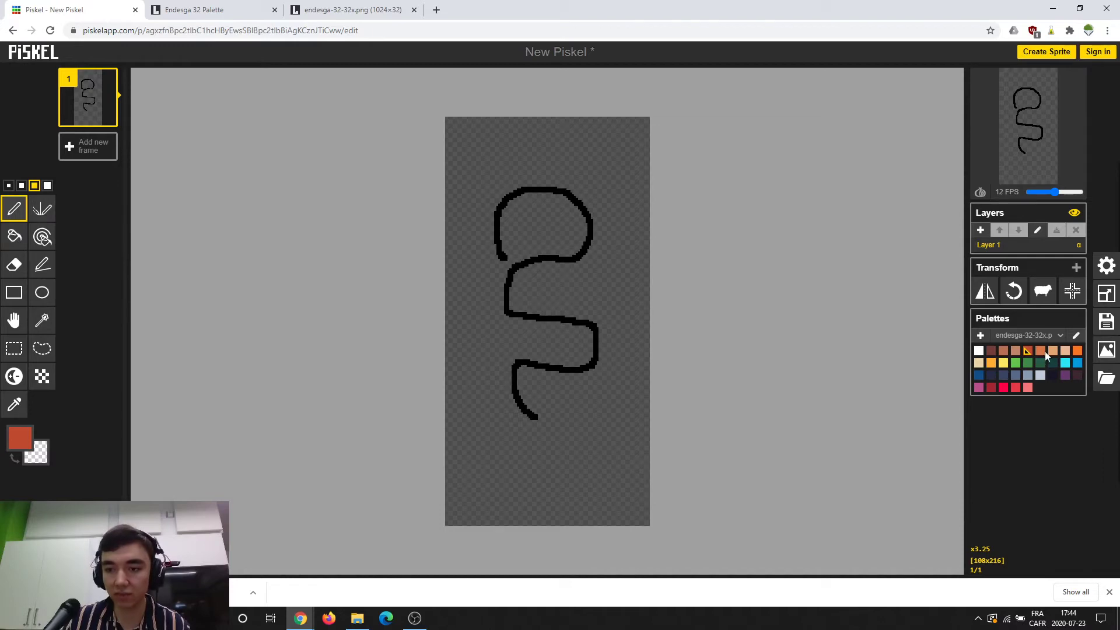
{"action": "left_click", "coordinate": [1044, 351]}
{"action": "mouse_move", "coordinate": [557, 475]}
{"action": "left_mouse_down"}
{"action": "mouse_move", "coordinate": [601, 418]}
{"action": "mouse_move", "coordinate": [613, 457]}
{"action": "mouse_move", "coordinate": [559, 476]}
{"action": "left_mouse_up"}
{"action": "mouse_move", "coordinate": [476, 163]}
{"action": "left_mouse_down"}
{"action": "mouse_move", "coordinate": [489, 147]}
{"action": "mouse_move", "coordinate": [525, 155]}
{"action": "mouse_move", "coordinate": [487, 173]}
{"action": "mouse_move", "coordinate": [477, 158]}
{"action": "left_mouse_up"}
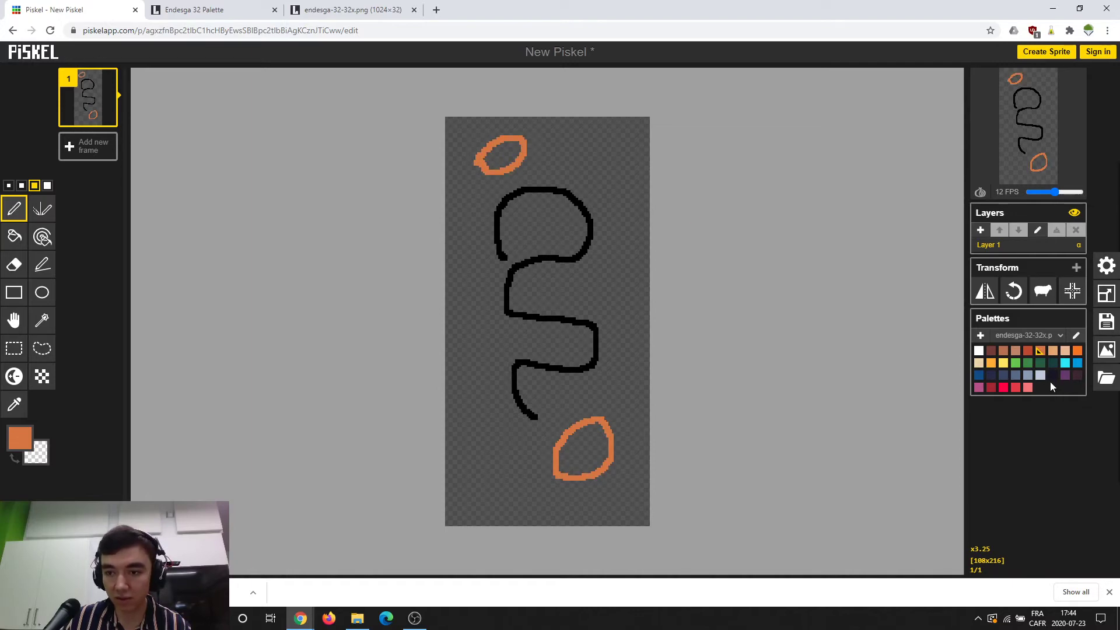
{"action": "left_click", "coordinate": [1052, 376]}
{"action": "mouse_move", "coordinate": [481, 431]}
{"action": "left_mouse_down"}
{"action": "mouse_move", "coordinate": [496, 330]}
{"action": "mouse_move", "coordinate": [489, 428]}
{"action": "mouse_move", "coordinate": [477, 432]}
{"action": "left_mouse_up"}
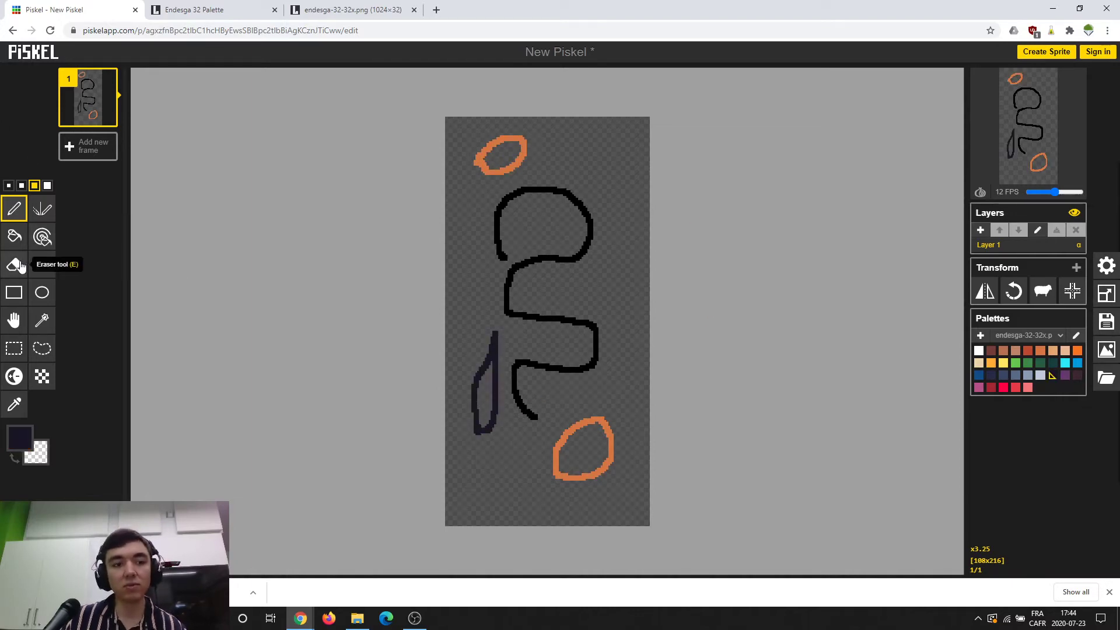
Fill the insides of both orange loops with dark navy using the paint bucket.
{"action": "left_click", "coordinate": [16, 238]}
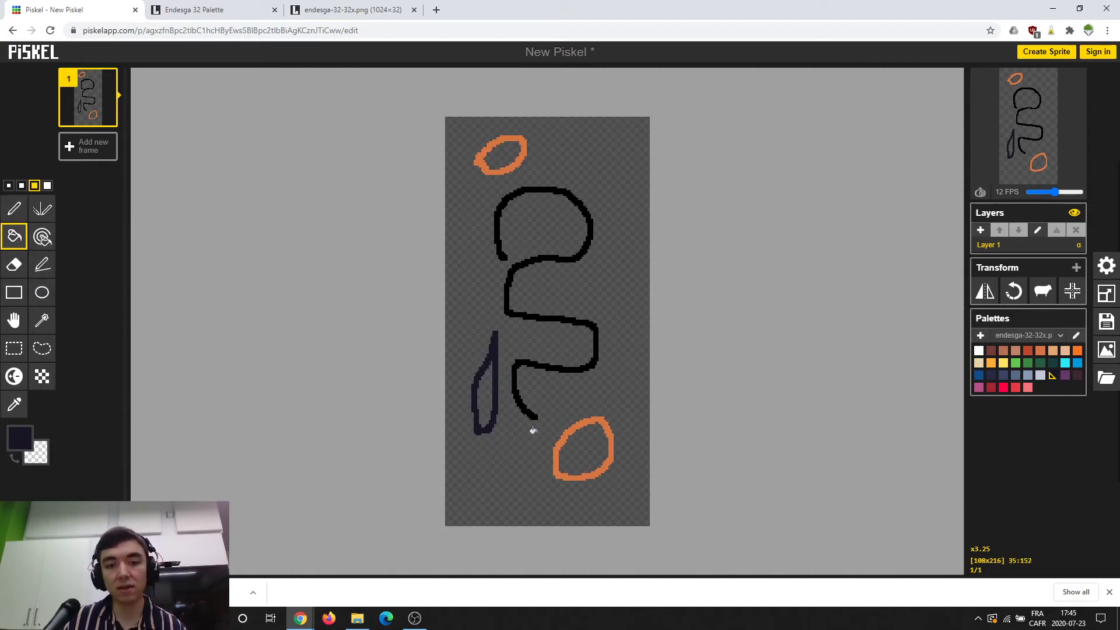
{"action": "left_click", "coordinate": [589, 451]}
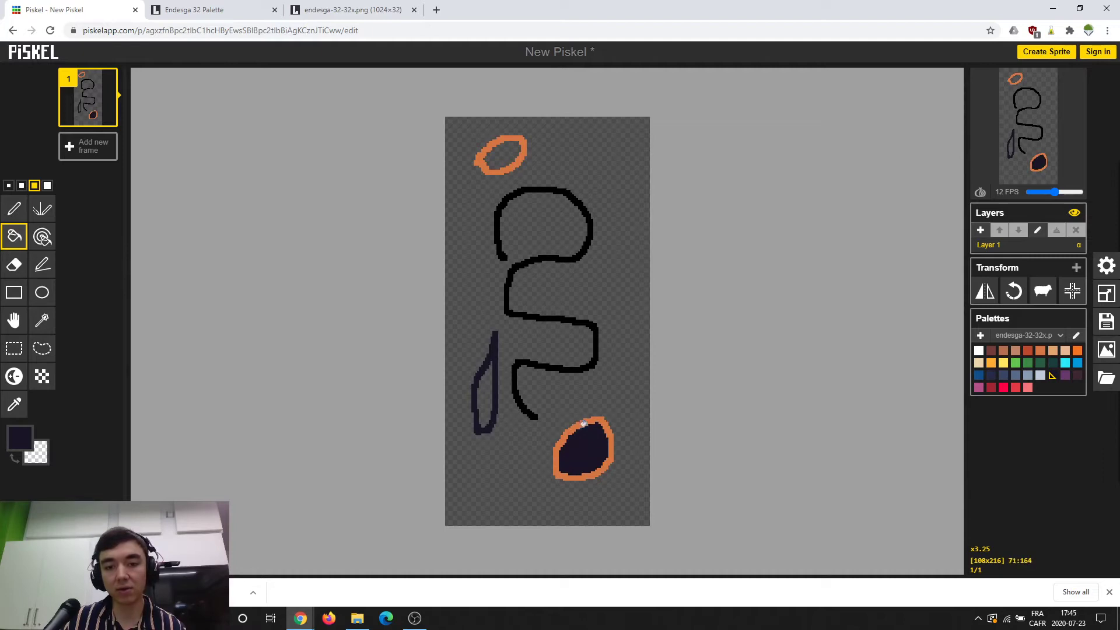
{"action": "left_click", "coordinate": [495, 153]}
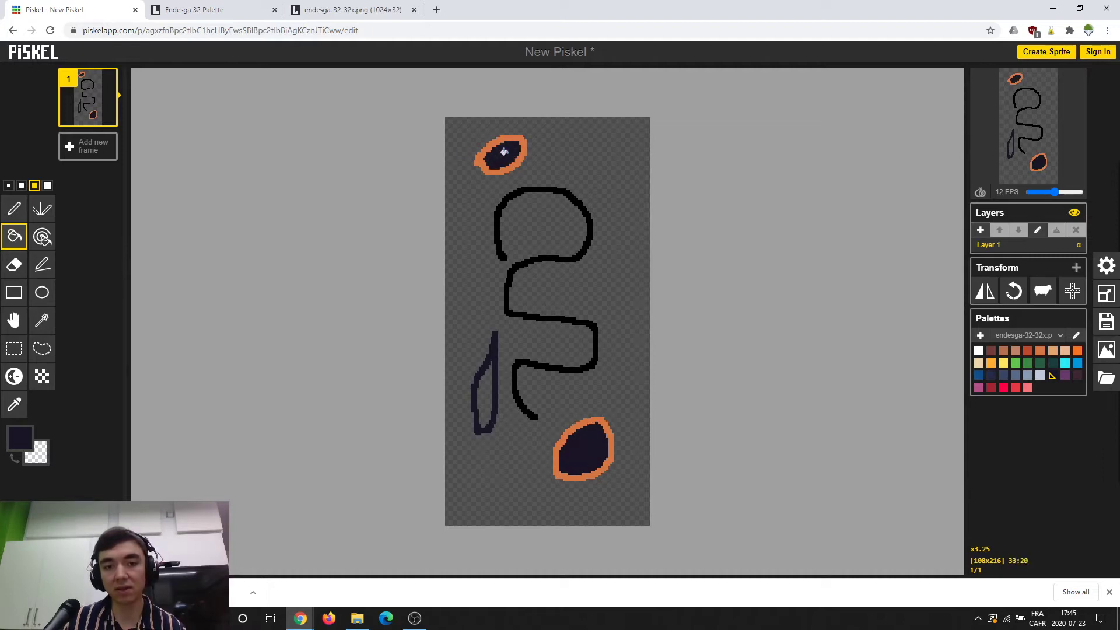
Try filling the background with dark navy and with salmon pink, and undo both fills.
{"action": "left_click", "coordinate": [590, 148]}
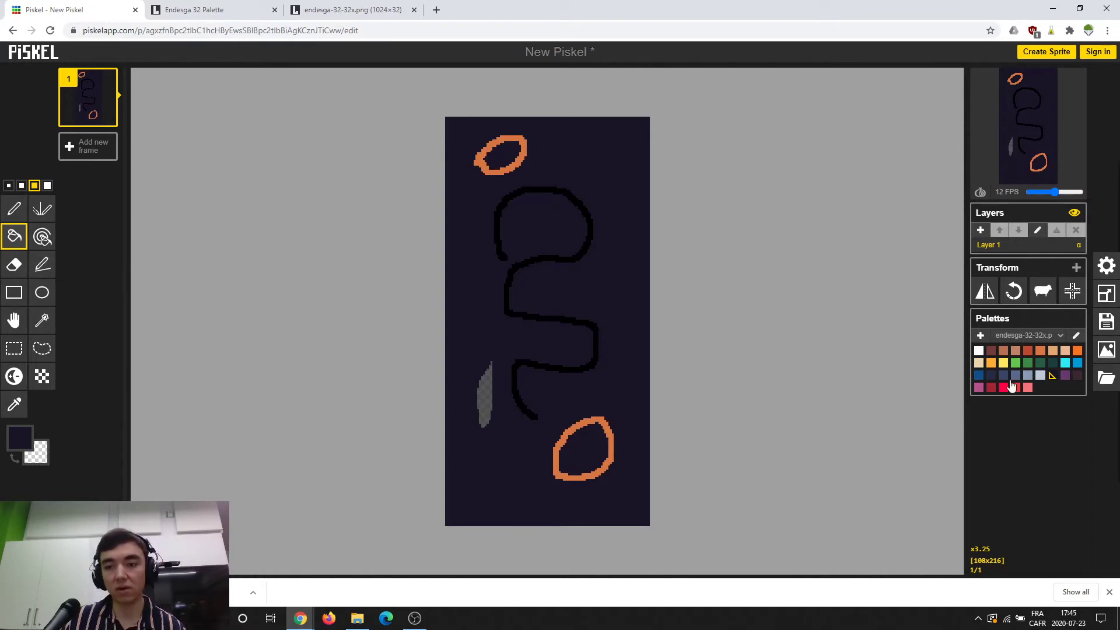
{"action": "left_click", "coordinate": [1028, 387]}
{"action": "left_click", "coordinate": [564, 147]}
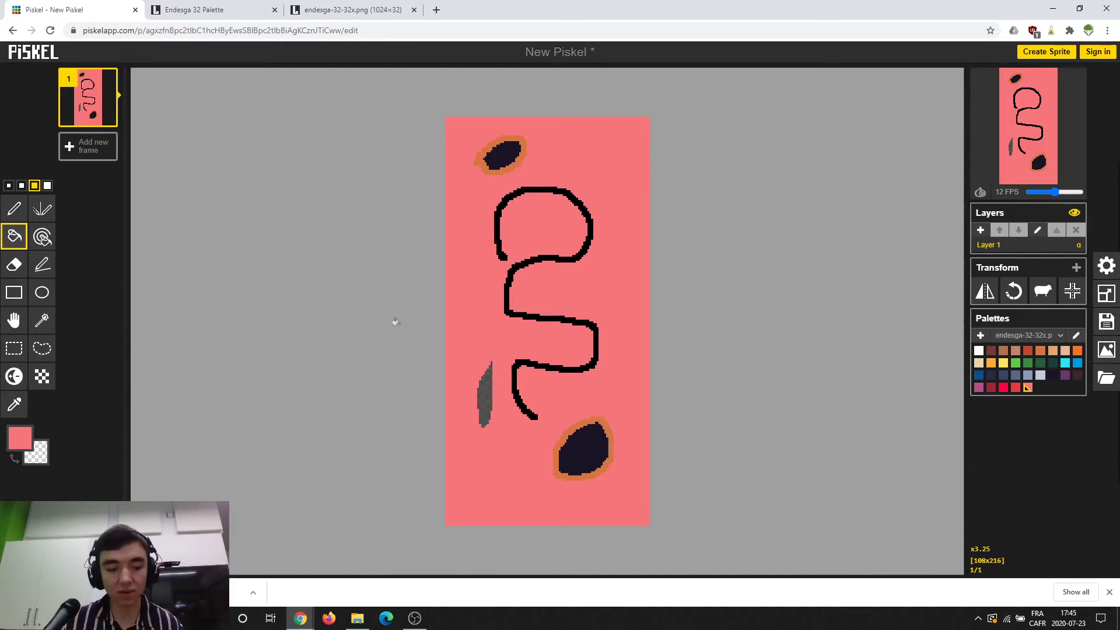
{"action": "key", "text": "ctrl+z"}
{"action": "key", "text": "ctrl+z"}
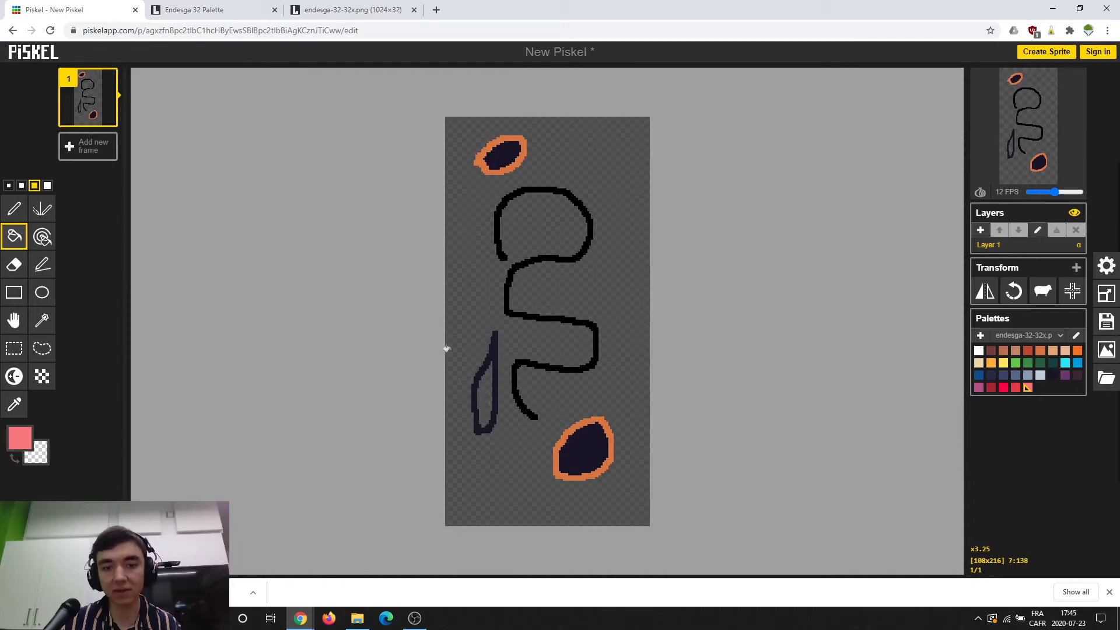
Fill the transparent background around the drawn shapes with salmon pink.
{"action": "left_click", "coordinate": [476, 304]}
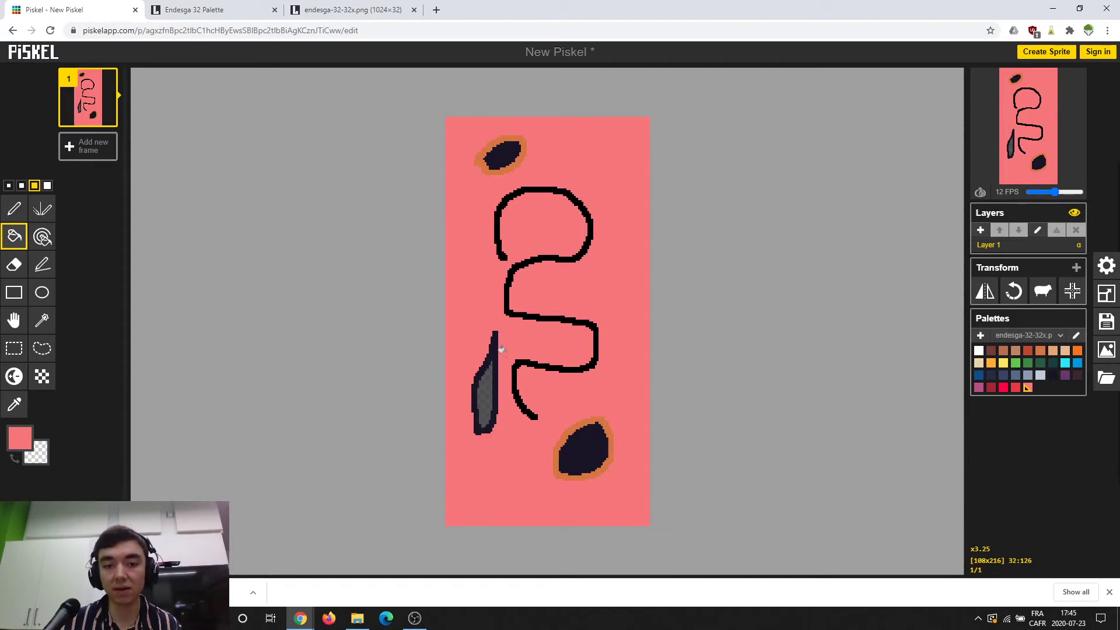
Zoom in and out on the canvas to examine the drawing, ending close on its lower half around the narrow navy loop.
{"action": "scroll", "coordinate": [483, 349], "scroll_direction": "up", "scroll_amount": 5}
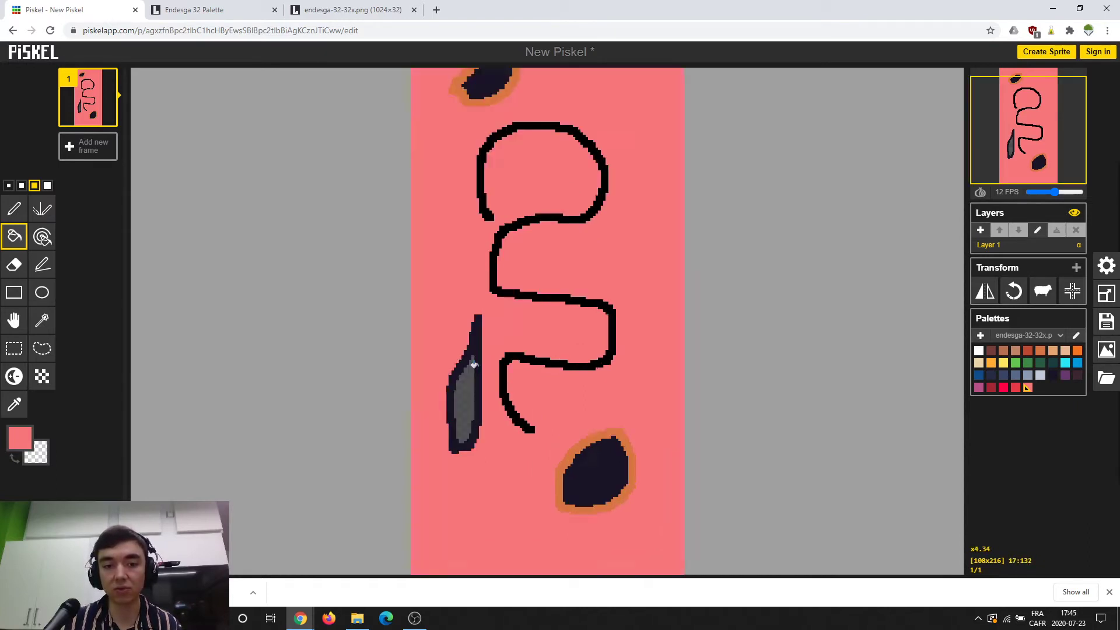
{"action": "scroll", "coordinate": [317, 343], "scroll_direction": "down", "scroll_amount": 7}
{"action": "scroll", "coordinate": [382, 332], "scroll_direction": "up", "scroll_amount": 2}
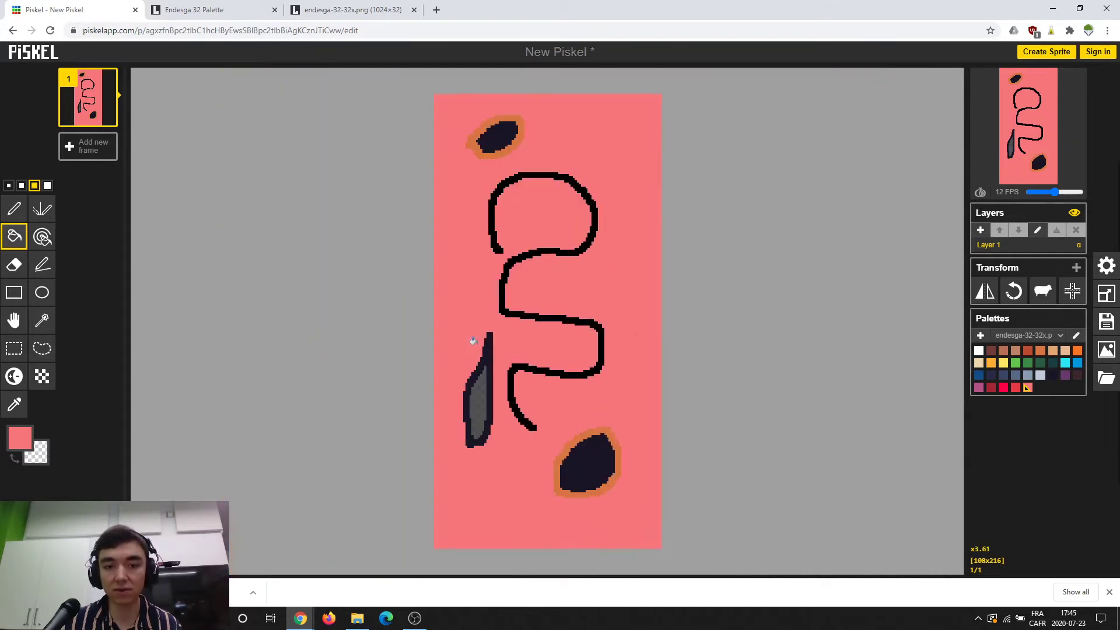
{"action": "scroll", "coordinate": [524, 354], "scroll_direction": "up", "scroll_amount": 1}
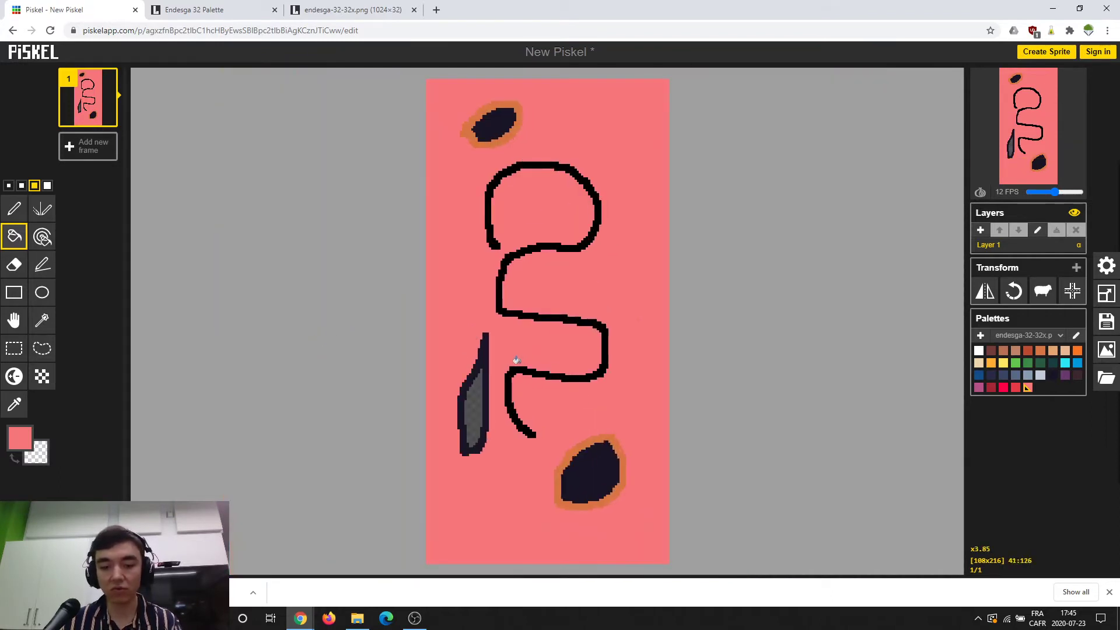
{"action": "scroll", "coordinate": [511, 363], "scroll_direction": "up", "scroll_amount": 2}
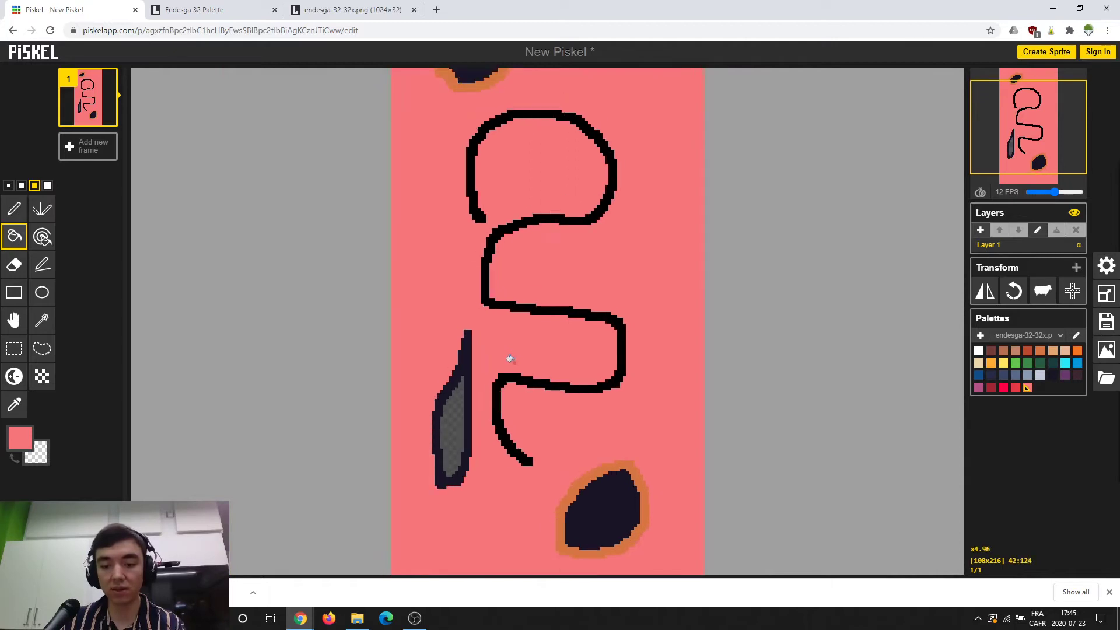
{"action": "scroll", "coordinate": [510, 356], "scroll_direction": "down", "scroll_amount": 1}
{"action": "scroll", "coordinate": [524, 350], "scroll_direction": "down", "scroll_amount": 2}
{"action": "scroll", "coordinate": [539, 344], "scroll_direction": "up", "scroll_amount": 2}
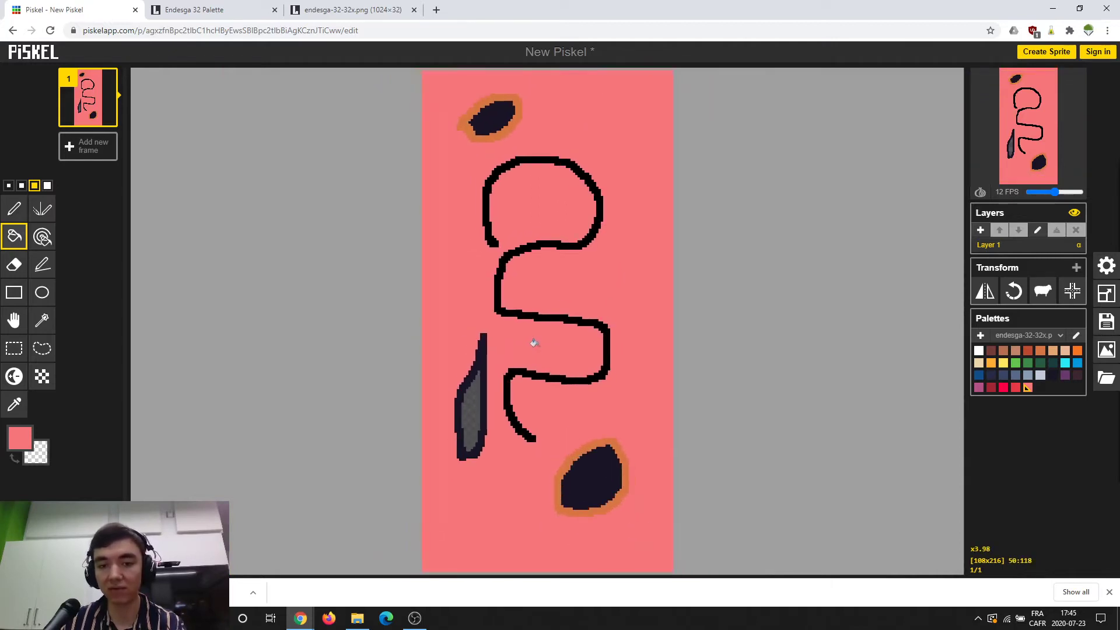
{"action": "scroll", "coordinate": [508, 331], "scroll_direction": "down", "scroll_amount": 4}
{"action": "scroll", "coordinate": [504, 335], "scroll_direction": "up", "scroll_amount": 8}
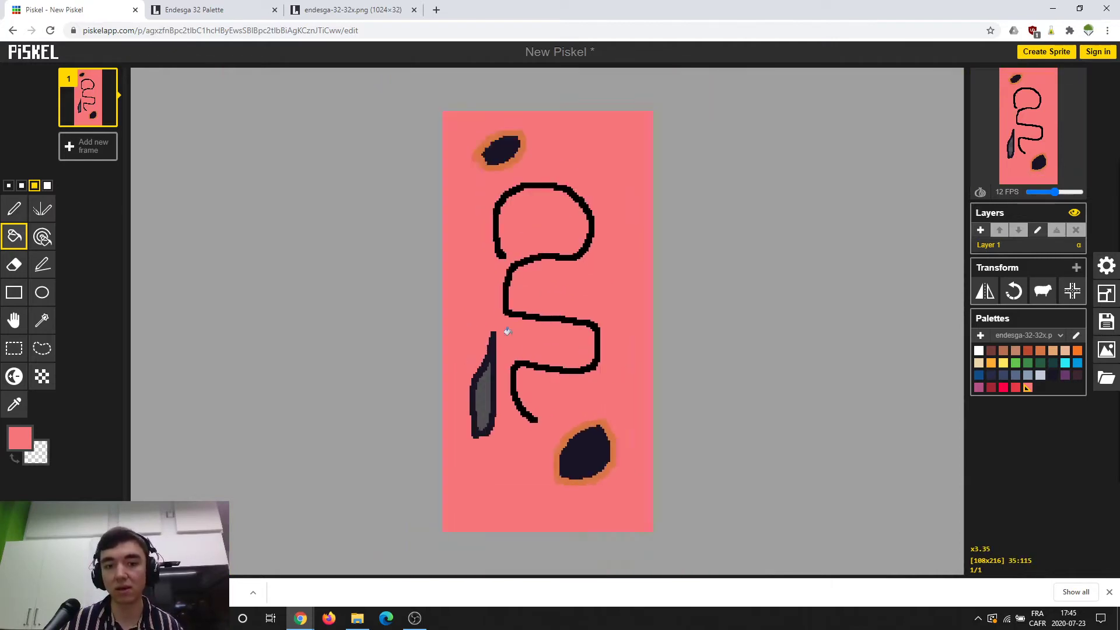
{"action": "scroll", "coordinate": [341, 450], "scroll_direction": "up", "scroll_amount": 2}
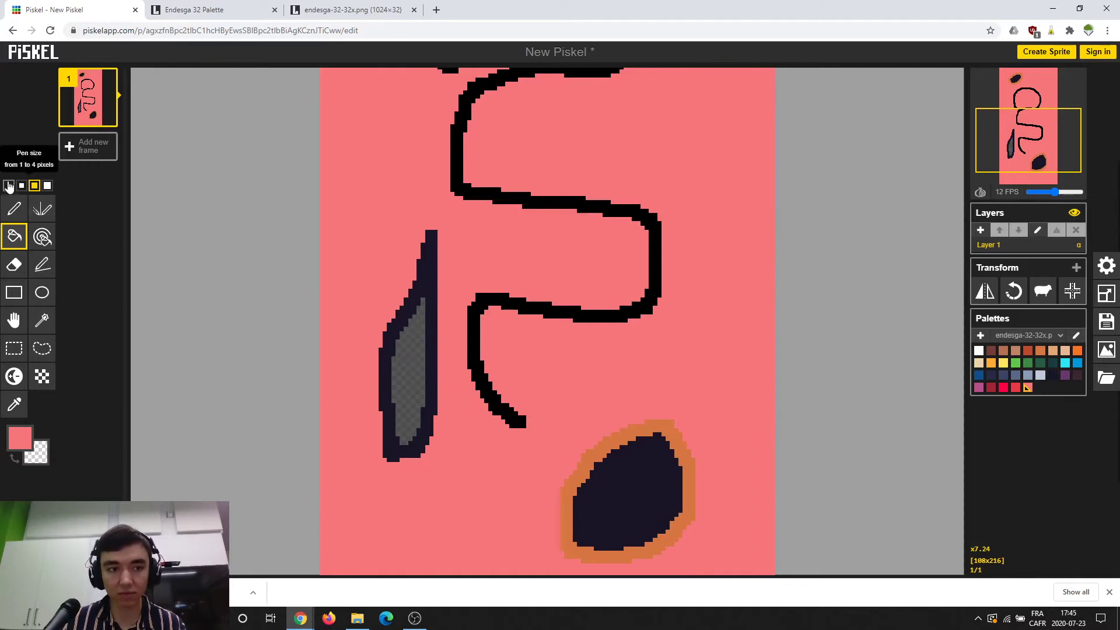
Cut a salmon pink gap in the side of the narrow navy loop and fill its transparent inside with salmon pink.
{"action": "left_click", "coordinate": [14, 208]}
{"action": "left_click_drag", "start_coordinate": [411, 309], "coordinate": [397, 335]}
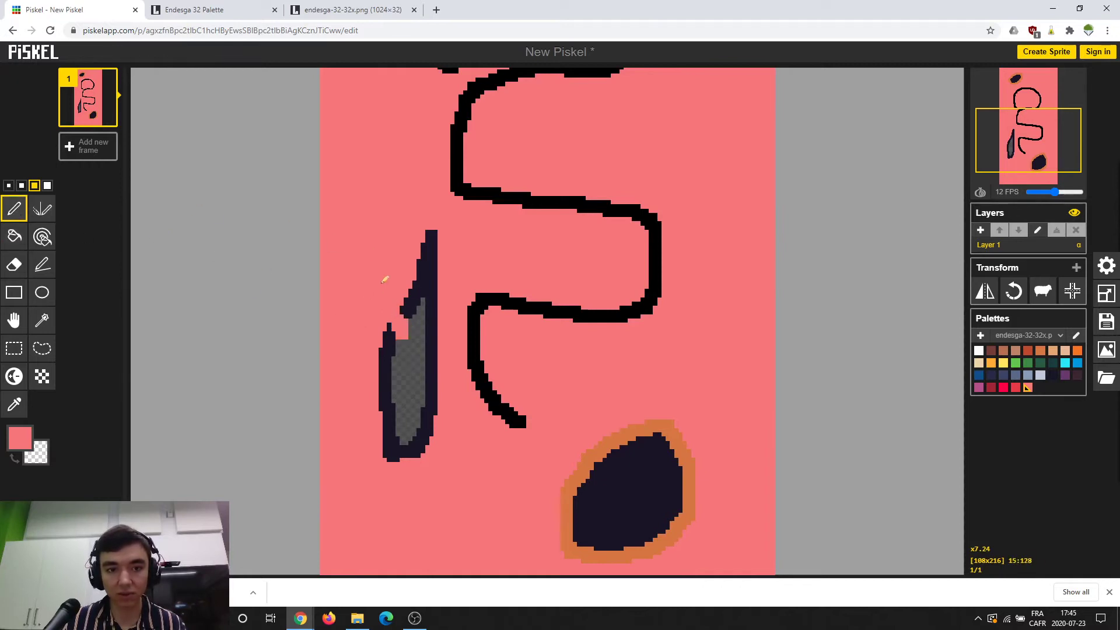
{"action": "left_click", "coordinate": [12, 238]}
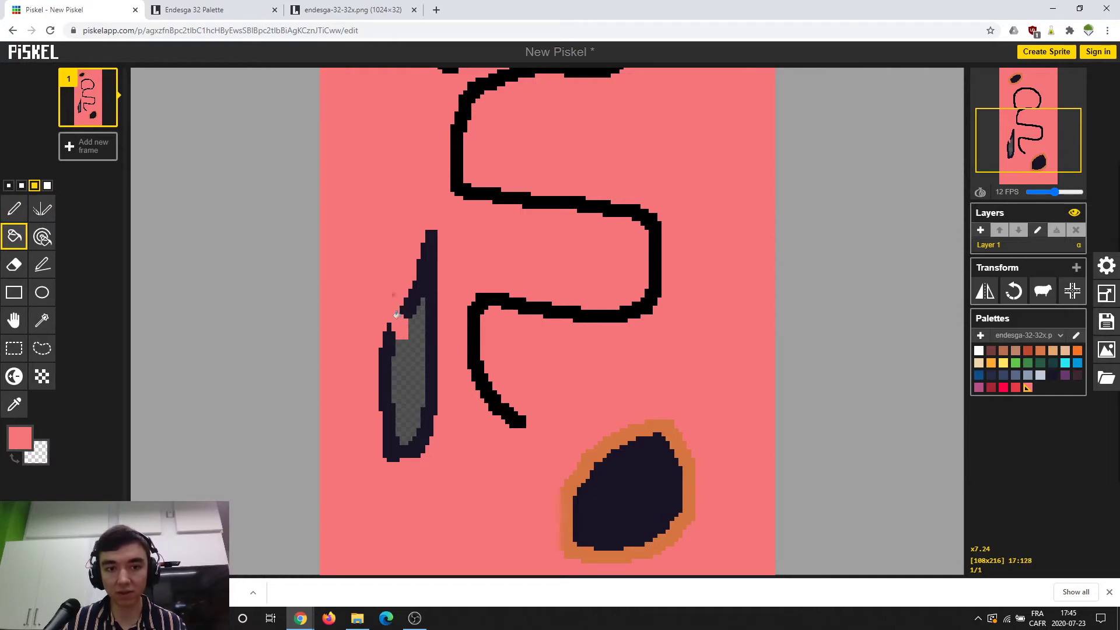
{"action": "left_click", "coordinate": [413, 347]}
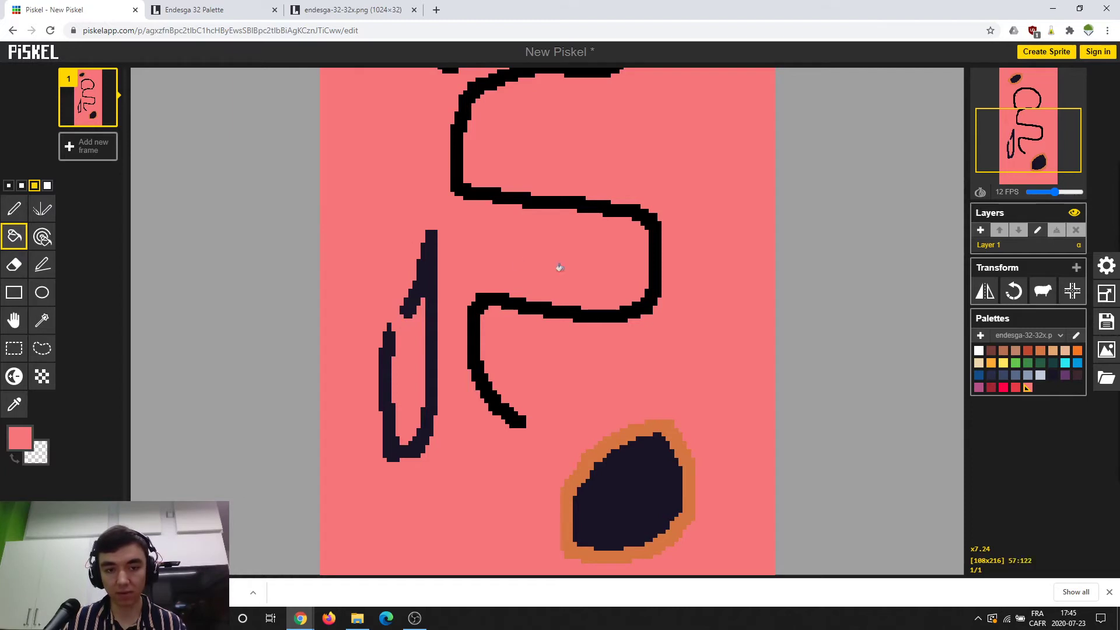
{"action": "scroll", "coordinate": [554, 267], "scroll_direction": "down", "scroll_amount": 4}
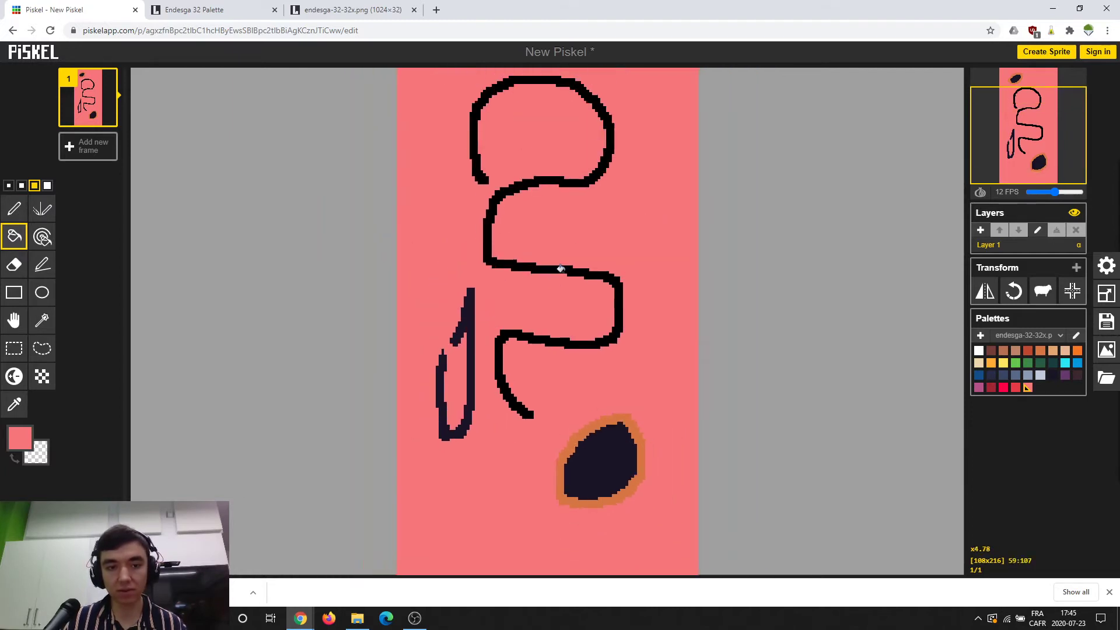
Recolor the orange outlines of both blobs to cyan at once by painting all pixels of the same color.
{"action": "left_click", "coordinate": [42, 238]}
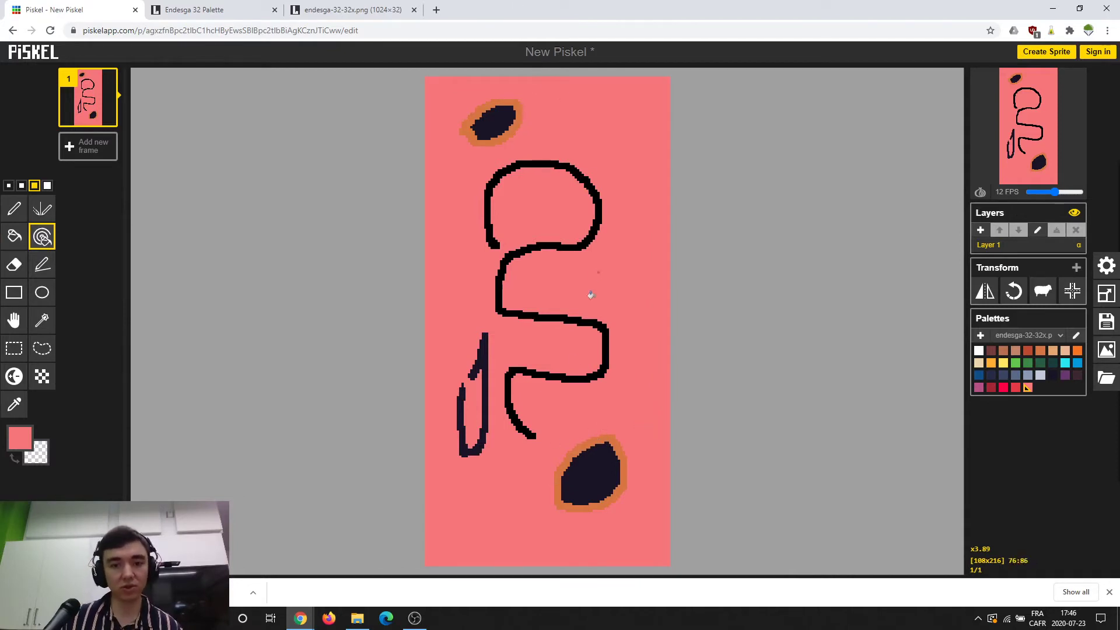
{"action": "scroll", "coordinate": [582, 467], "scroll_direction": "up", "scroll_amount": 4}
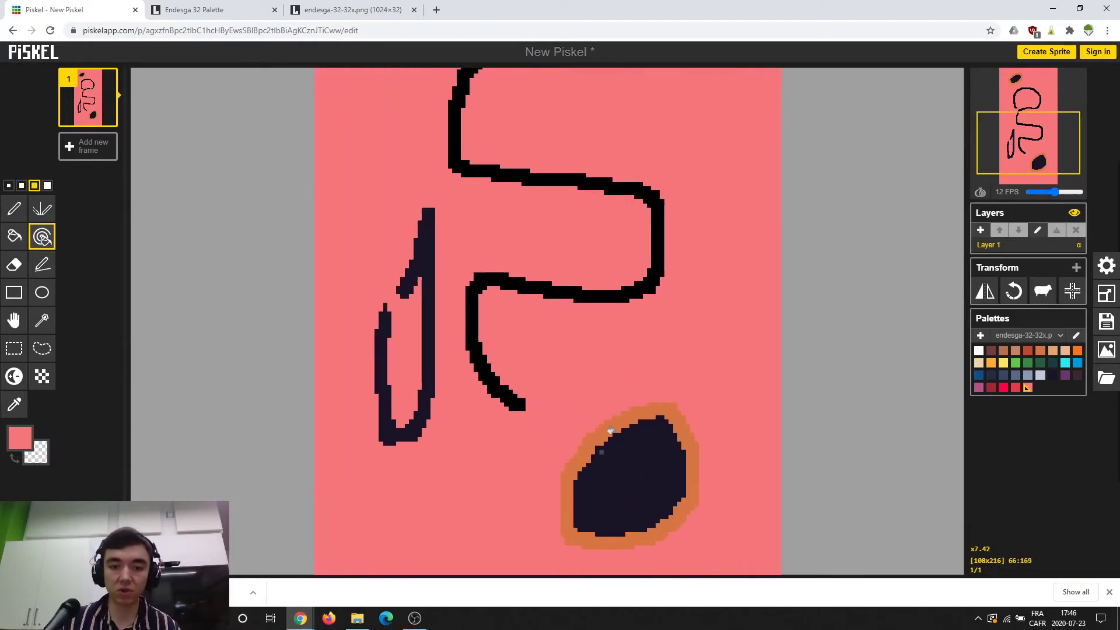
{"action": "scroll", "coordinate": [605, 425], "scroll_direction": "down", "scroll_amount": 4}
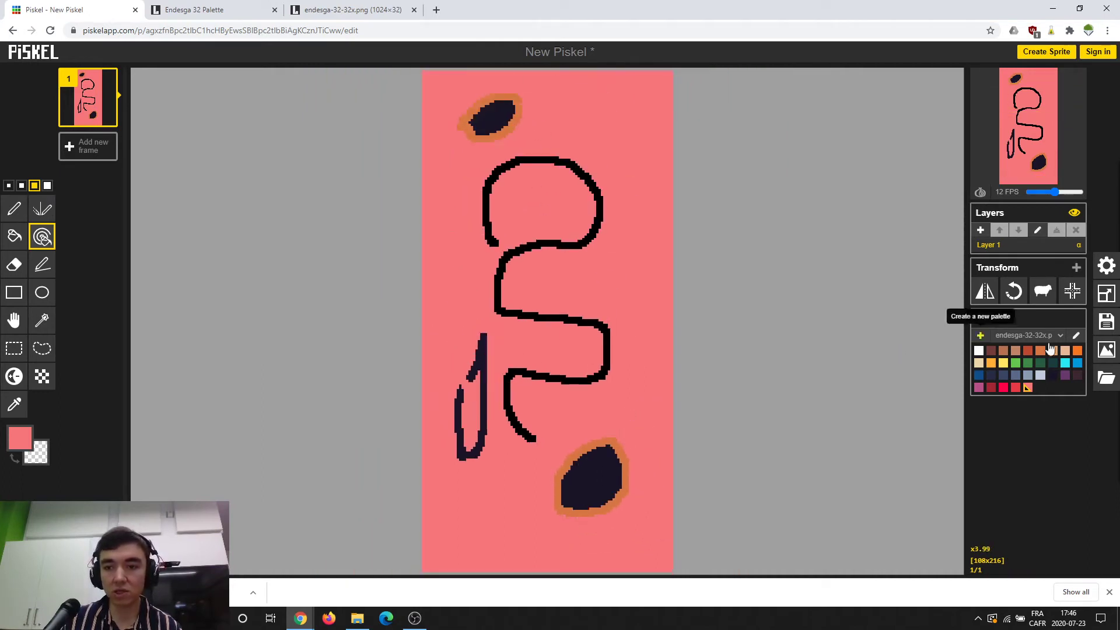
{"action": "left_click", "coordinate": [1066, 365]}
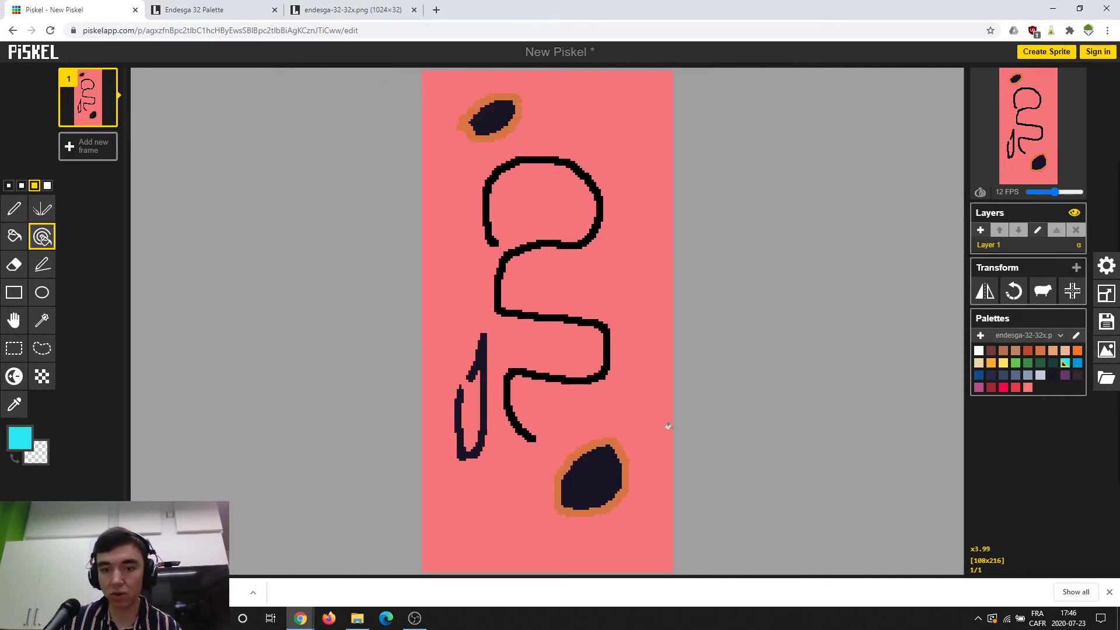
{"action": "left_click", "coordinate": [570, 449]}
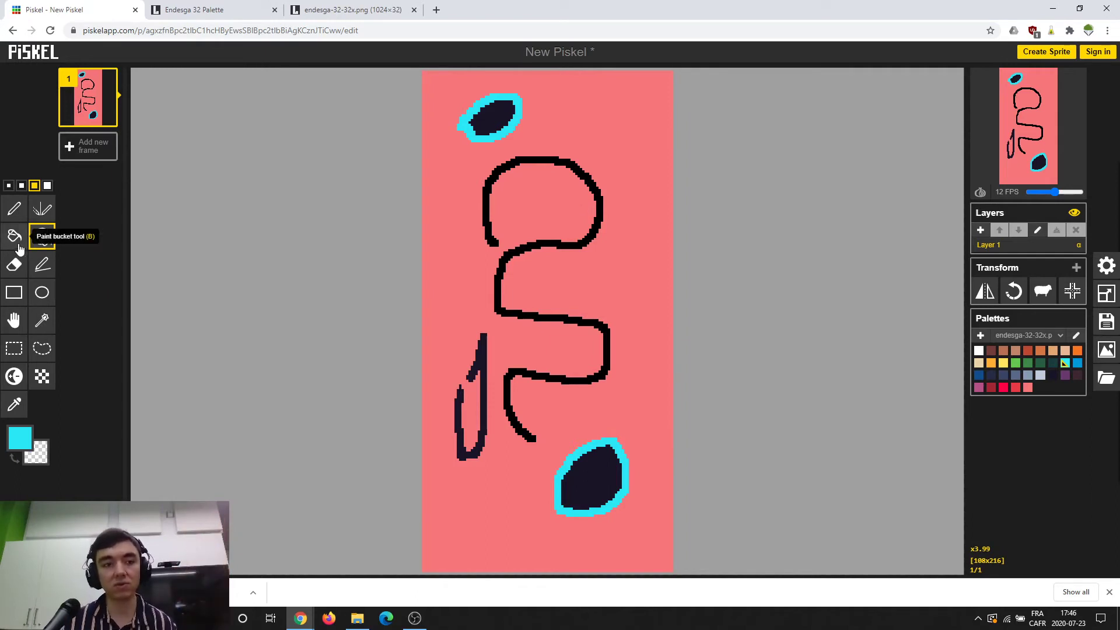
Erase a wide band across the middle of the drawing with the 4-pixel eraser, clearing the leftover specks inside it.
{"action": "left_click", "coordinate": [15, 263]}
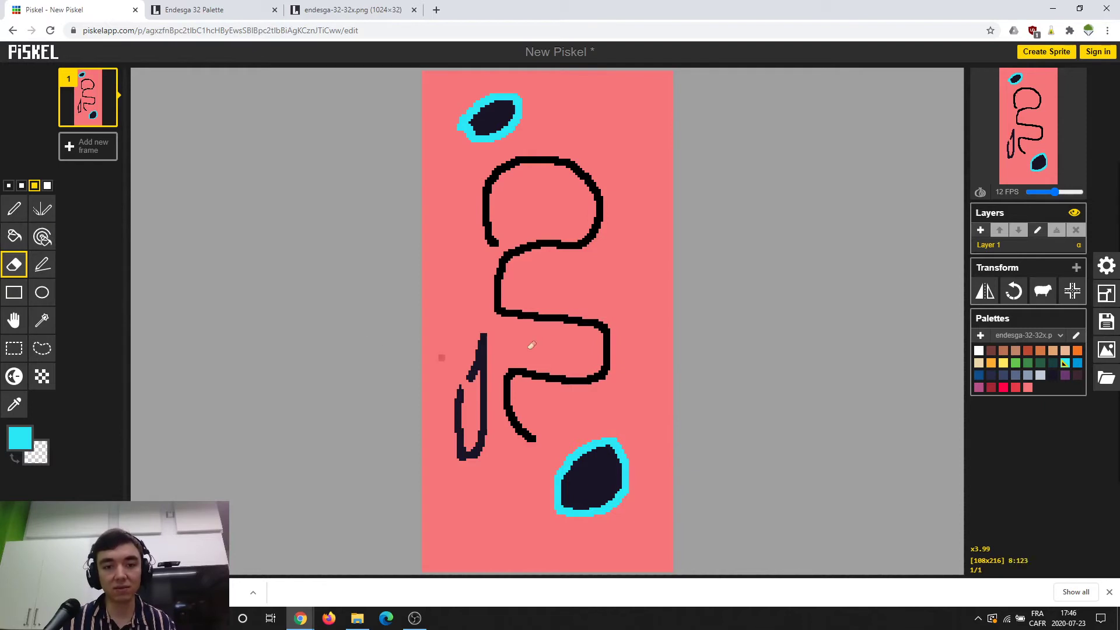
{"action": "scroll", "coordinate": [545, 348], "scroll_direction": "up", "scroll_amount": 2}
{"action": "left_click", "coordinate": [47, 186]}
{"action": "scroll", "coordinate": [387, 362], "scroll_direction": "down", "scroll_amount": 1}
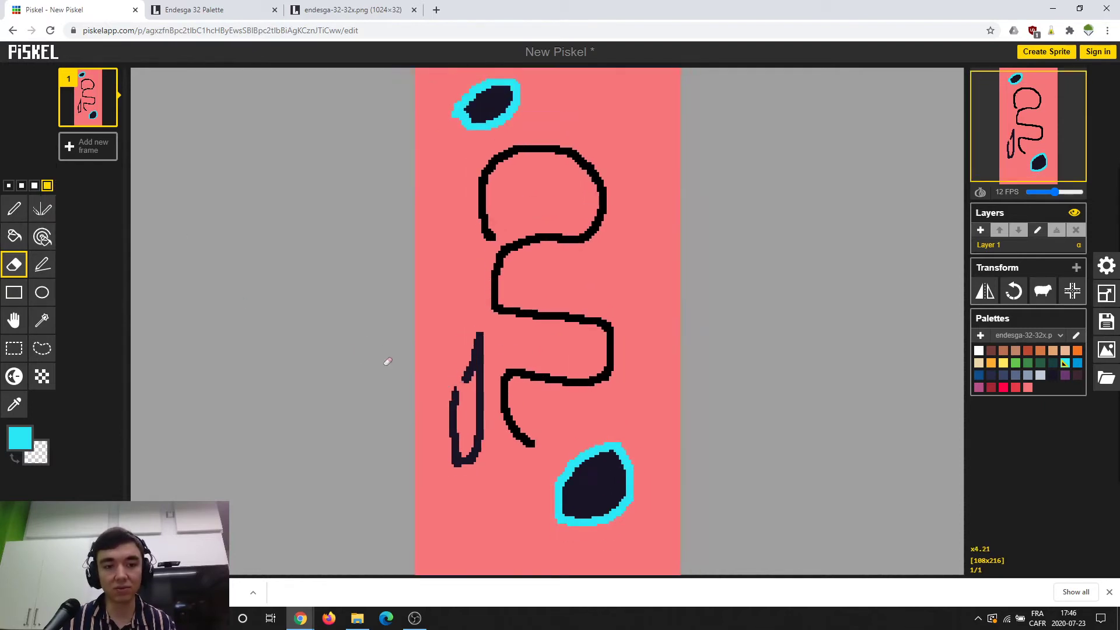
{"action": "mouse_move", "coordinate": [443, 320]}
{"action": "left_mouse_down"}
{"action": "mouse_move", "coordinate": [493, 318]}
{"action": "mouse_move", "coordinate": [582, 253]}
{"action": "mouse_move", "coordinate": [528, 209]}
{"action": "mouse_move", "coordinate": [466, 258]}
{"action": "mouse_move", "coordinate": [519, 295]}
{"action": "mouse_move", "coordinate": [596, 222]}
{"action": "mouse_move", "coordinate": [482, 326]}
{"action": "mouse_move", "coordinate": [507, 240]}
{"action": "mouse_move", "coordinate": [549, 292]}
{"action": "mouse_move", "coordinate": [489, 263]}
{"action": "mouse_move", "coordinate": [544, 242]}
{"action": "mouse_move", "coordinate": [484, 273]}
{"action": "mouse_move", "coordinate": [556, 266]}
{"action": "mouse_move", "coordinate": [444, 199]}
{"action": "mouse_move", "coordinate": [367, 209]}
{"action": "mouse_move", "coordinate": [363, 230]}
{"action": "mouse_move", "coordinate": [460, 214]}
{"action": "mouse_move", "coordinate": [648, 227]}
{"action": "mouse_move", "coordinate": [647, 242]}
{"action": "mouse_move", "coordinate": [736, 269]}
{"action": "mouse_move", "coordinate": [673, 235]}
{"action": "left_mouse_up"}
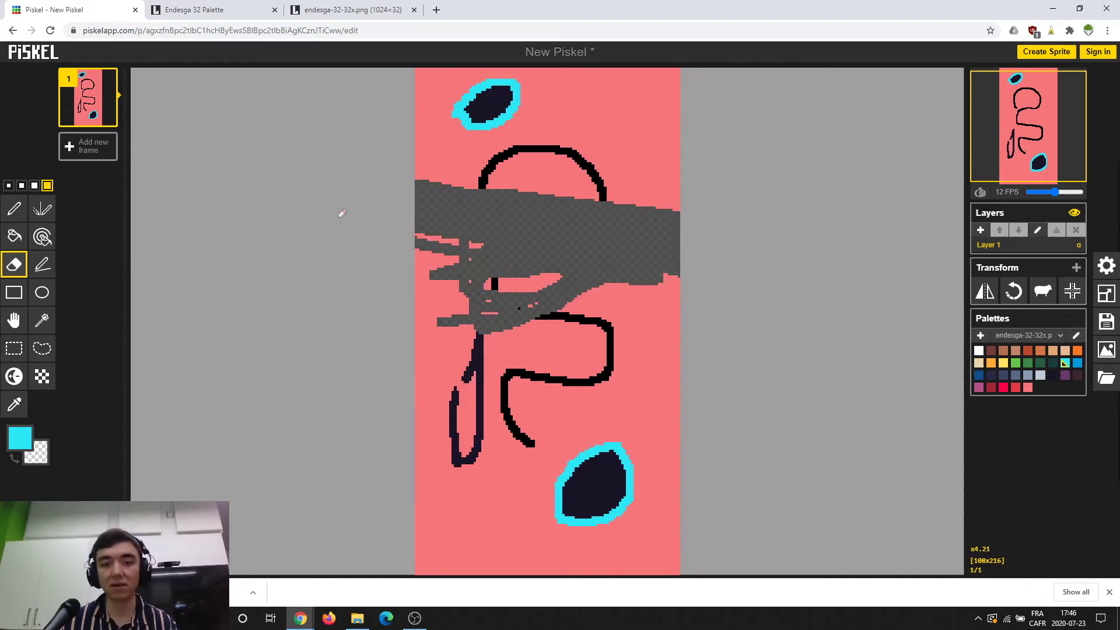
{"action": "mouse_move", "coordinate": [342, 213]}
{"action": "left_mouse_down"}
{"action": "mouse_move", "coordinate": [713, 287]}
{"action": "mouse_move", "coordinate": [566, 253]}
{"action": "mouse_move", "coordinate": [645, 303]}
{"action": "mouse_move", "coordinate": [294, 245]}
{"action": "mouse_move", "coordinate": [676, 291]}
{"action": "left_mouse_up"}
{"action": "mouse_move", "coordinate": [676, 292]}
{"action": "left_mouse_down"}
{"action": "mouse_move", "coordinate": [333, 248]}
{"action": "mouse_move", "coordinate": [727, 305]}
{"action": "left_mouse_up"}
{"action": "left_click_drag", "start_coordinate": [728, 305], "coordinate": [418, 253]}
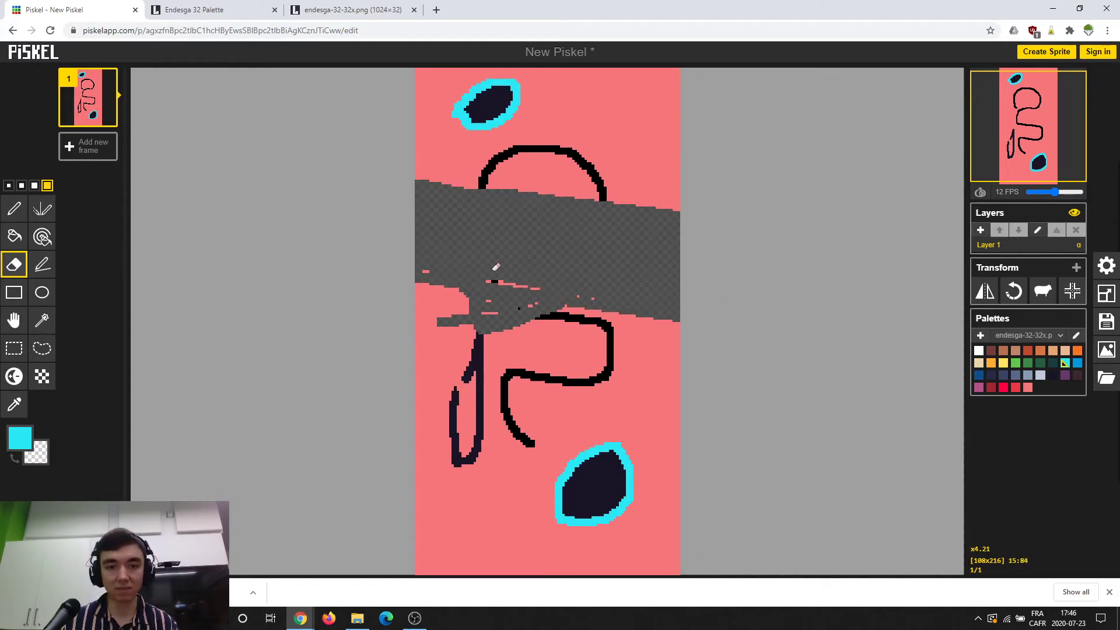
{"action": "left_click_drag", "start_coordinate": [496, 266], "coordinate": [488, 273]}
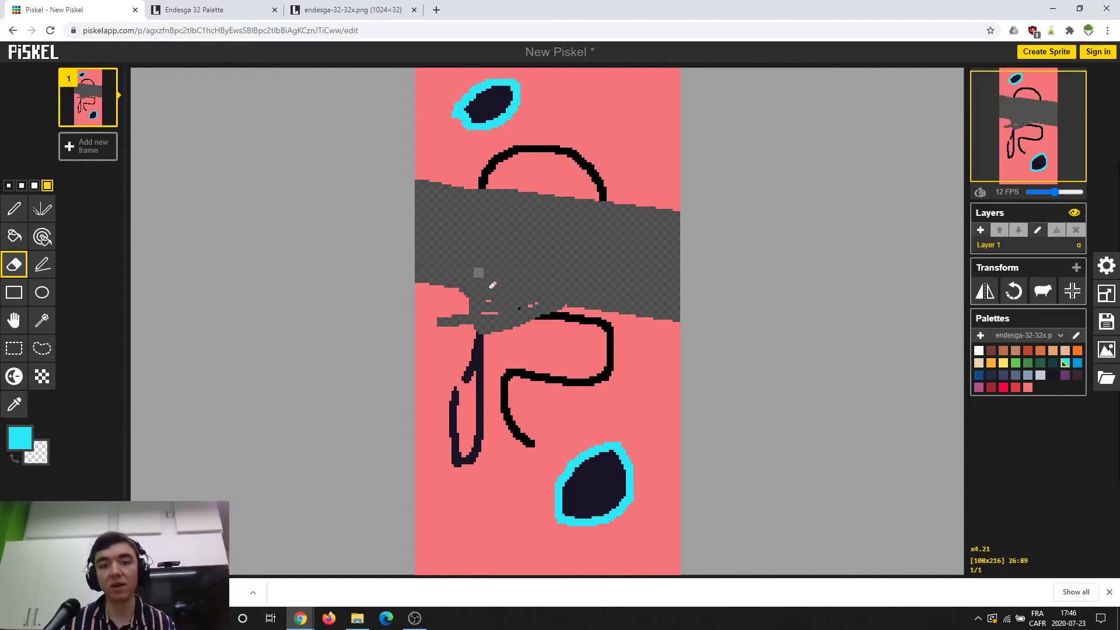
{"action": "mouse_move", "coordinate": [525, 307]}
{"action": "left_mouse_down"}
{"action": "mouse_move", "coordinate": [477, 315]}
{"action": "mouse_move", "coordinate": [496, 302]}
{"action": "mouse_move", "coordinate": [409, 298]}
{"action": "mouse_move", "coordinate": [503, 291]}
{"action": "mouse_move", "coordinate": [357, 277]}
{"action": "mouse_move", "coordinate": [522, 301]}
{"action": "mouse_move", "coordinate": [348, 276]}
{"action": "mouse_move", "coordinate": [499, 307]}
{"action": "mouse_move", "coordinate": [377, 301]}
{"action": "mouse_move", "coordinate": [475, 315]}
{"action": "mouse_move", "coordinate": [370, 316]}
{"action": "mouse_move", "coordinate": [489, 324]}
{"action": "mouse_move", "coordinate": [367, 317]}
{"action": "left_mouse_up"}
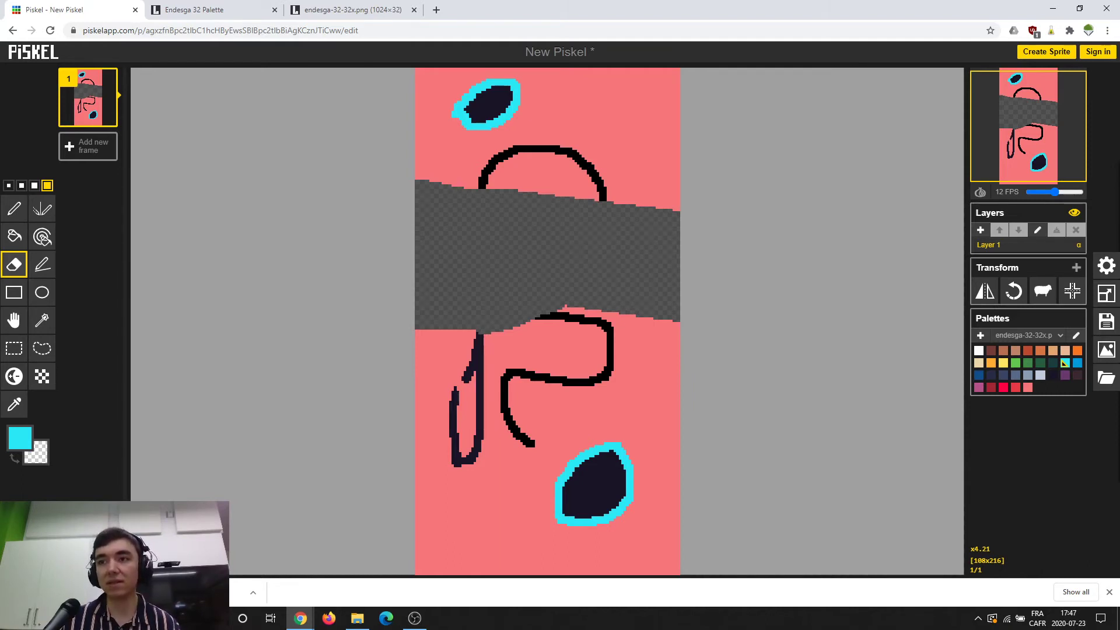
Draw a thick cyan arc with the 4-pixel pen in the erased band and rub out parts of it.
{"action": "left_click", "coordinate": [19, 200]}
{"action": "mouse_move", "coordinate": [465, 292]}
{"action": "left_mouse_down"}
{"action": "mouse_move", "coordinate": [482, 242]}
{"action": "mouse_move", "coordinate": [546, 290]}
{"action": "mouse_move", "coordinate": [453, 297]}
{"action": "mouse_move", "coordinate": [469, 280]}
{"action": "left_mouse_up"}
{"action": "left_click", "coordinate": [15, 264]}
Draw thin cyan lines with the 1-pixel pen beside the thick arc in the erased band.
{"action": "left_click", "coordinate": [12, 210]}
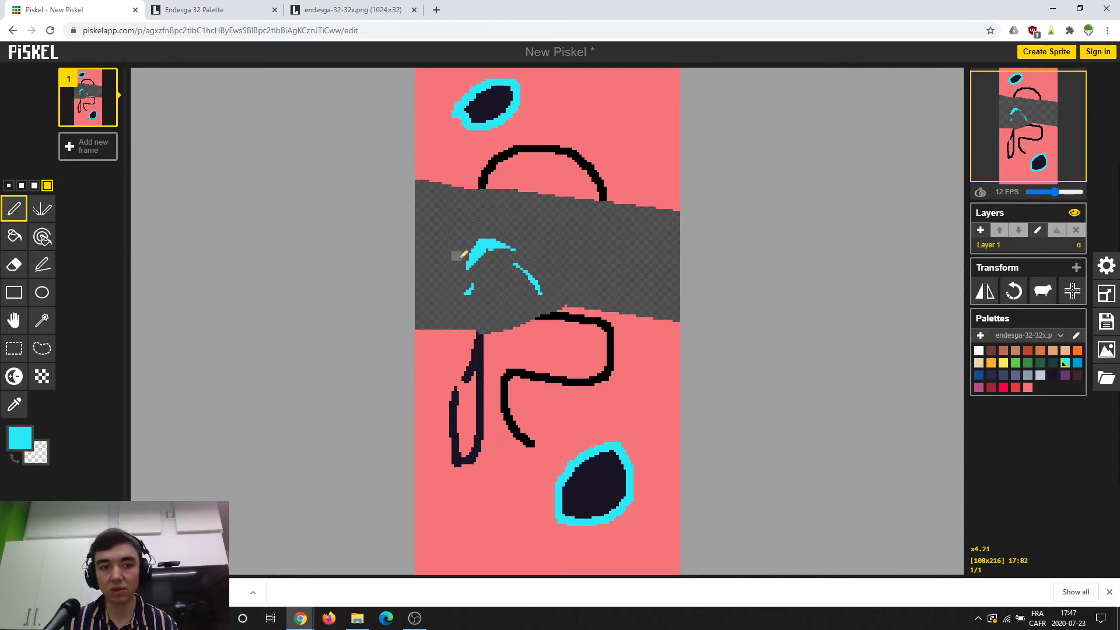
{"action": "left_click", "coordinate": [9, 185]}
{"action": "left_click_drag", "start_coordinate": [527, 227], "coordinate": [676, 245]}
Erase small gaps in the thin cyan lines and a small notch in the band's upper edge with the 1-pixel eraser.
{"action": "left_click", "coordinate": [14, 264]}
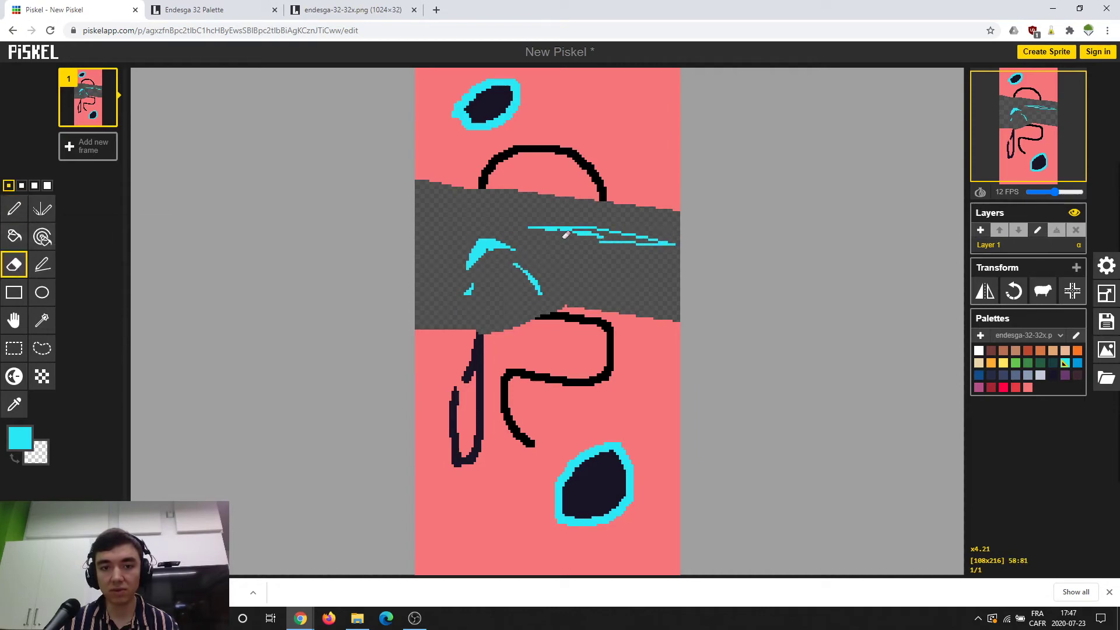
{"action": "scroll", "coordinate": [606, 175], "scroll_direction": "up", "scroll_amount": 5}
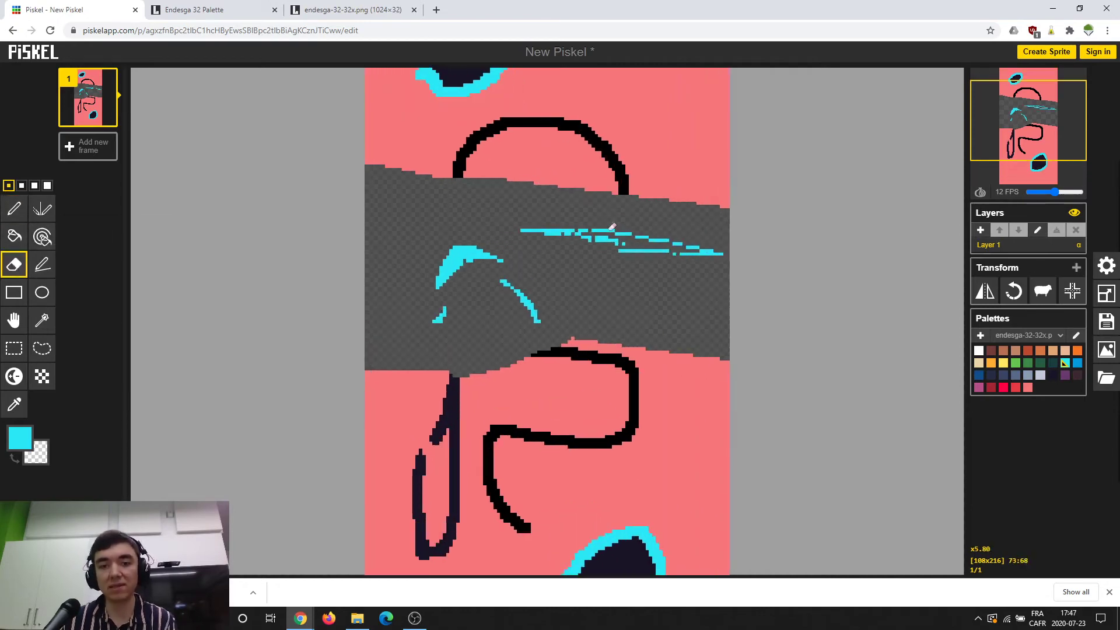
{"action": "mouse_move", "coordinate": [592, 137]}
{"action": "left_mouse_down"}
{"action": "mouse_move", "coordinate": [606, 135]}
{"action": "mouse_move", "coordinate": [607, 151]}
{"action": "left_mouse_up"}
{"action": "scroll", "coordinate": [624, 264], "scroll_direction": "down", "scroll_amount": 2}
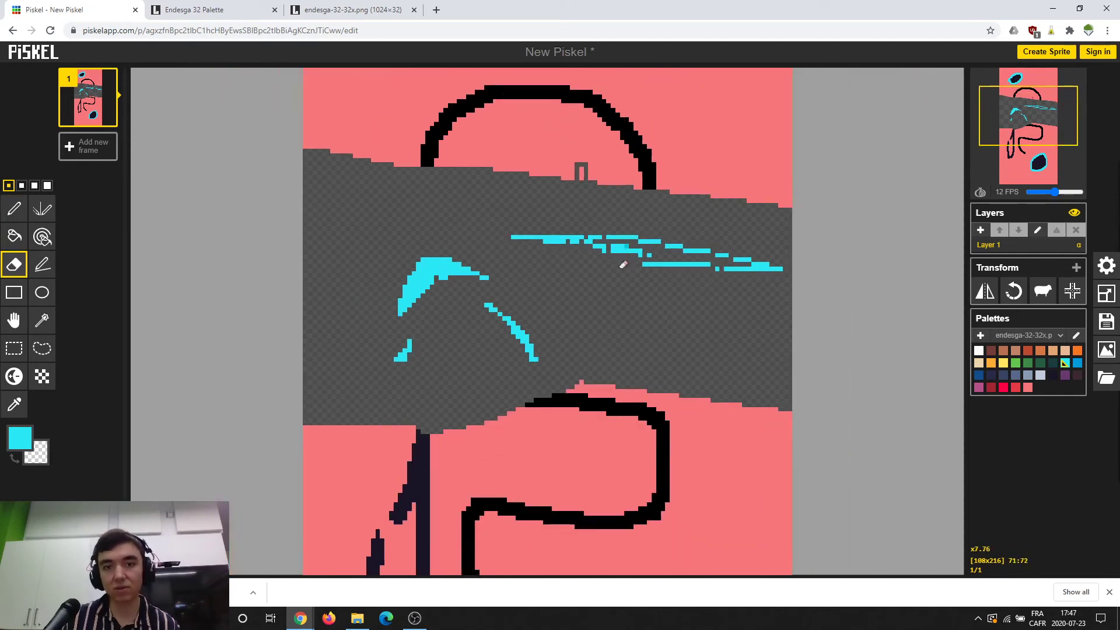
Draw two cyan rectangle outlines, across the erased band and in the upper pink area, and erase more of the thick cyan arc.
{"action": "left_click", "coordinate": [14, 208]}
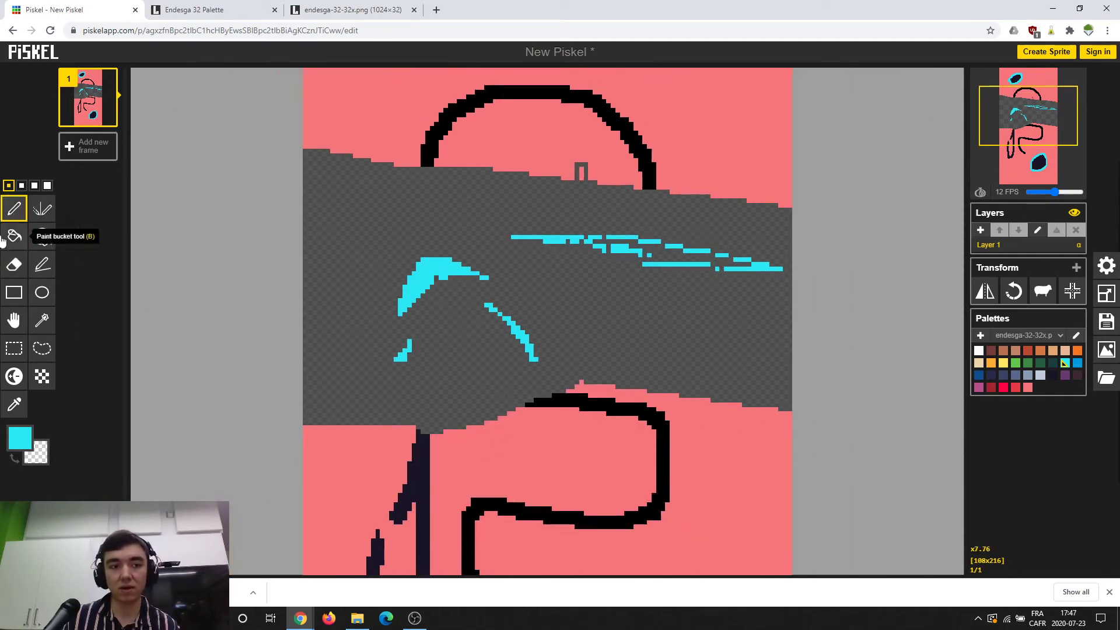
{"action": "left_click", "coordinate": [16, 294]}
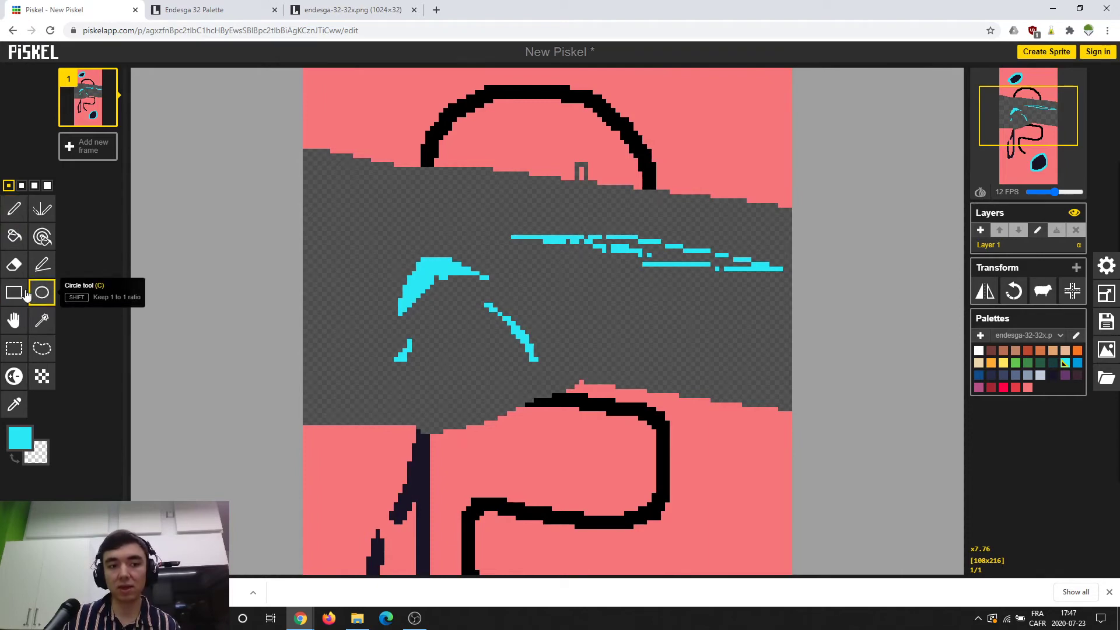
{"action": "scroll", "coordinate": [665, 315], "scroll_direction": "down", "scroll_amount": 1}
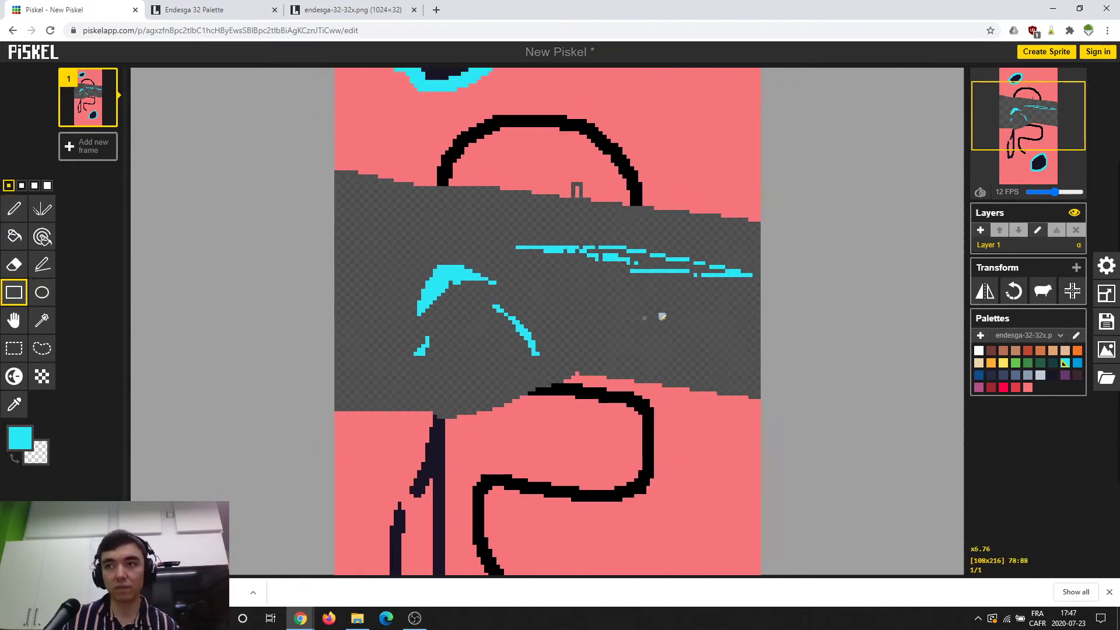
{"action": "scroll", "coordinate": [632, 357], "scroll_direction": "down", "scroll_amount": 1}
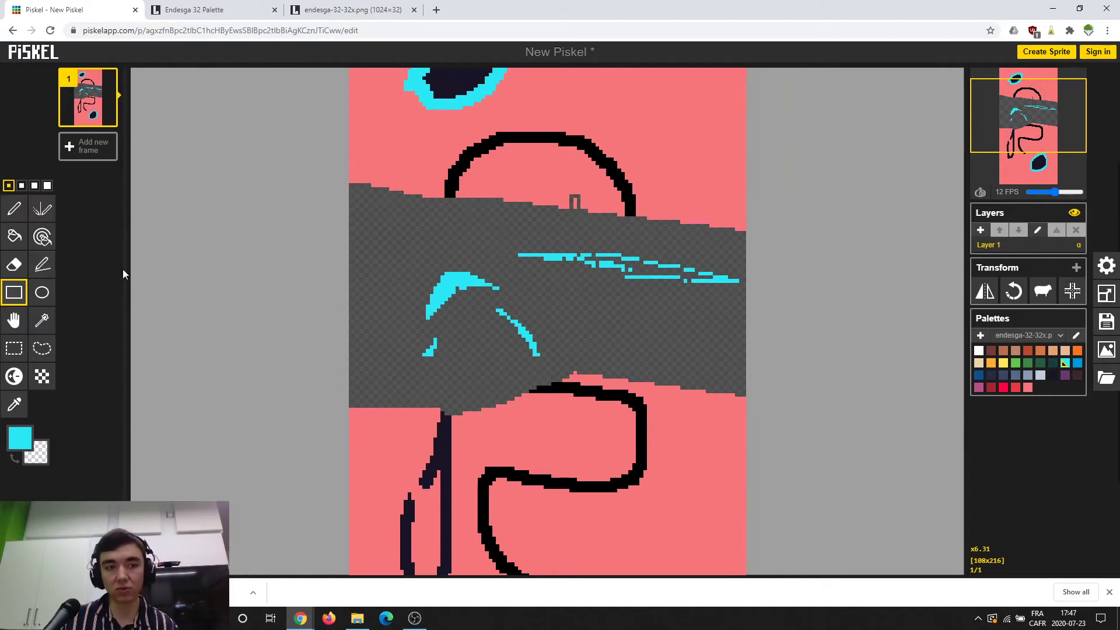
{"action": "left_click_drag", "start_coordinate": [399, 252], "coordinate": [641, 415]}
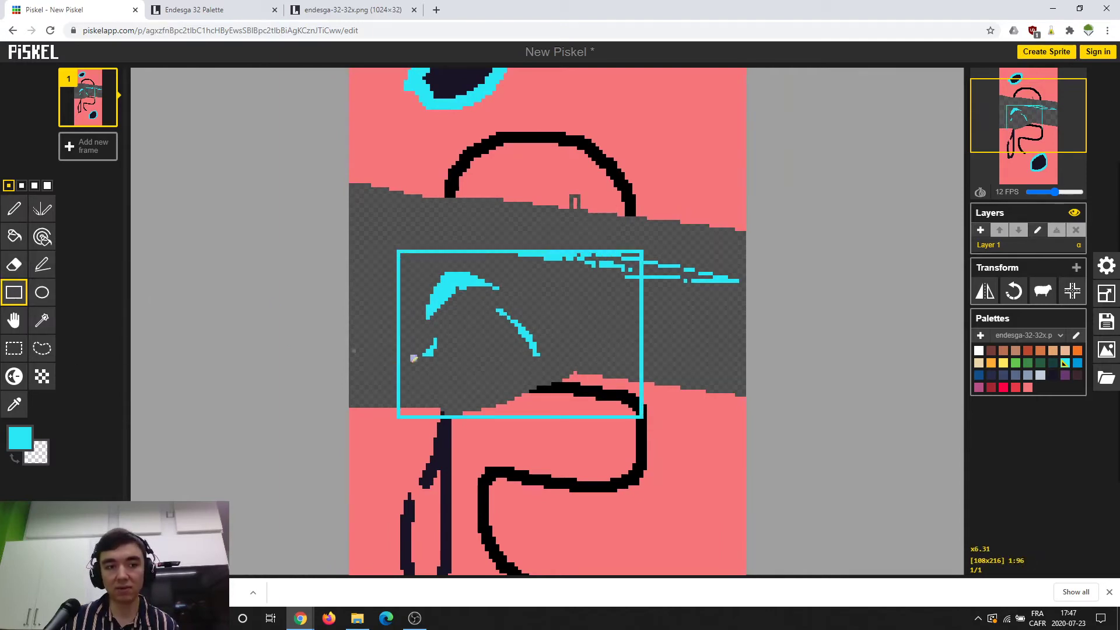
{"action": "scroll", "coordinate": [525, 379], "scroll_direction": "down", "scroll_amount": 1}
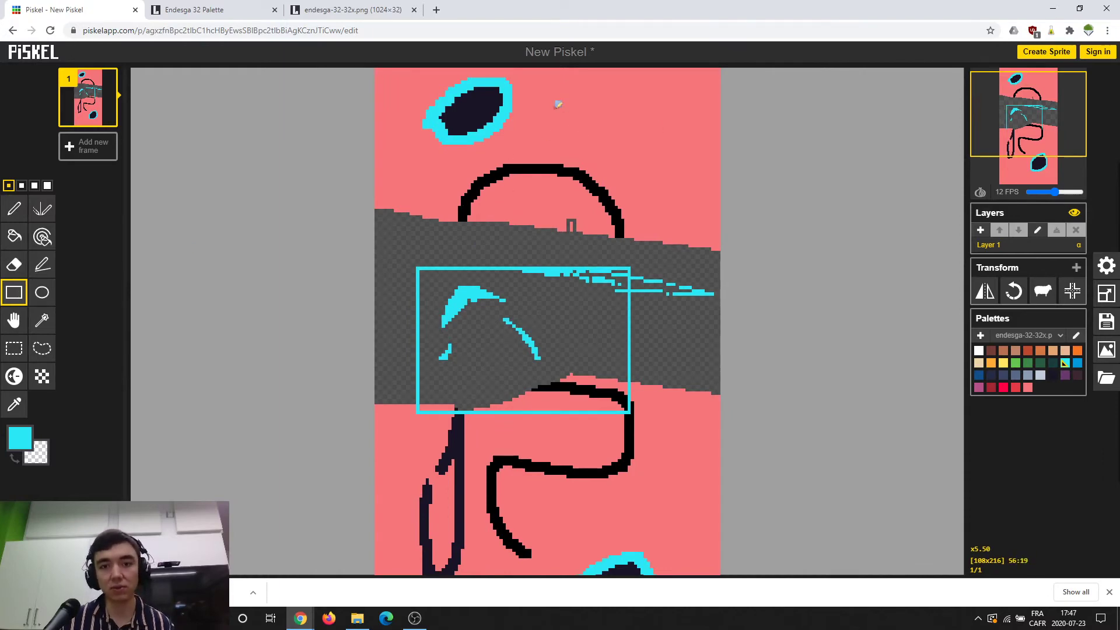
{"action": "left_click_drag", "start_coordinate": [557, 95], "coordinate": [694, 204]}
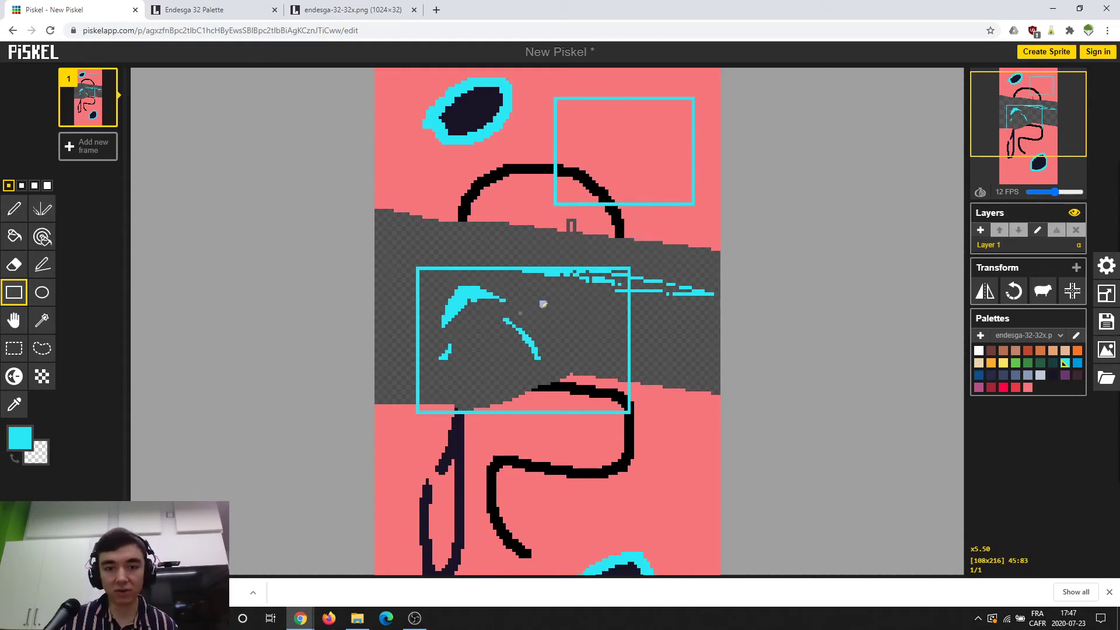
{"action": "left_click", "coordinate": [14, 265]}
{"action": "mouse_move", "coordinate": [490, 337]}
{"action": "left_mouse_down"}
{"action": "mouse_move", "coordinate": [458, 305]}
{"action": "mouse_move", "coordinate": [476, 286]}
{"action": "mouse_move", "coordinate": [398, 291]}
{"action": "mouse_move", "coordinate": [517, 293]}
{"action": "mouse_move", "coordinate": [458, 304]}
{"action": "left_mouse_up"}
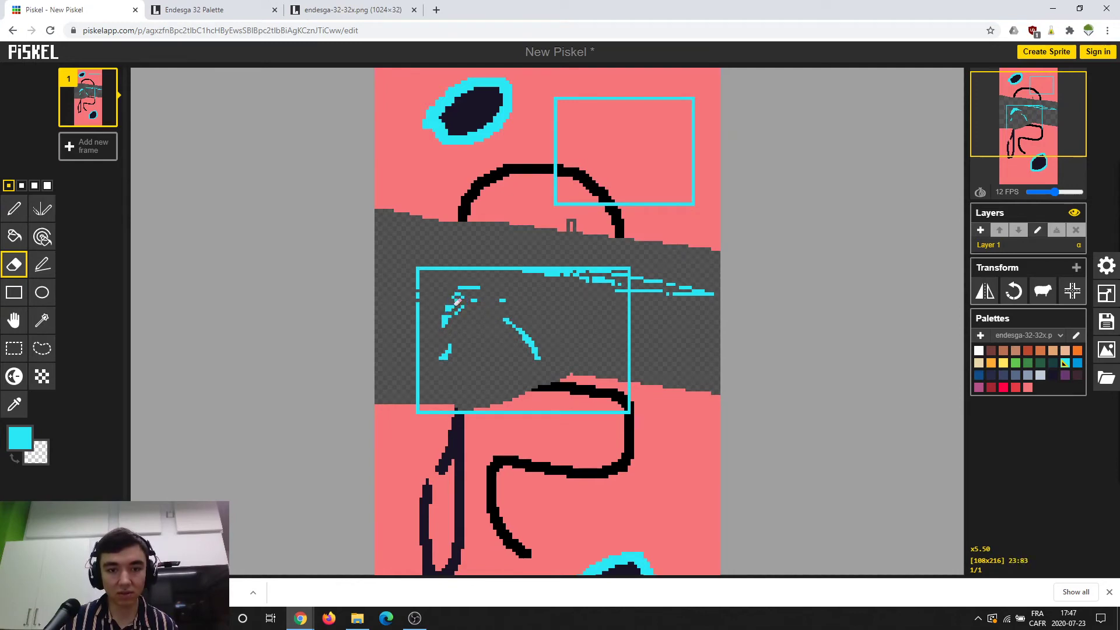
Draw a small cyan oval beside the black curve and a set of nested cyan circles below the narrow navy loop.
{"action": "left_click", "coordinate": [42, 291]}
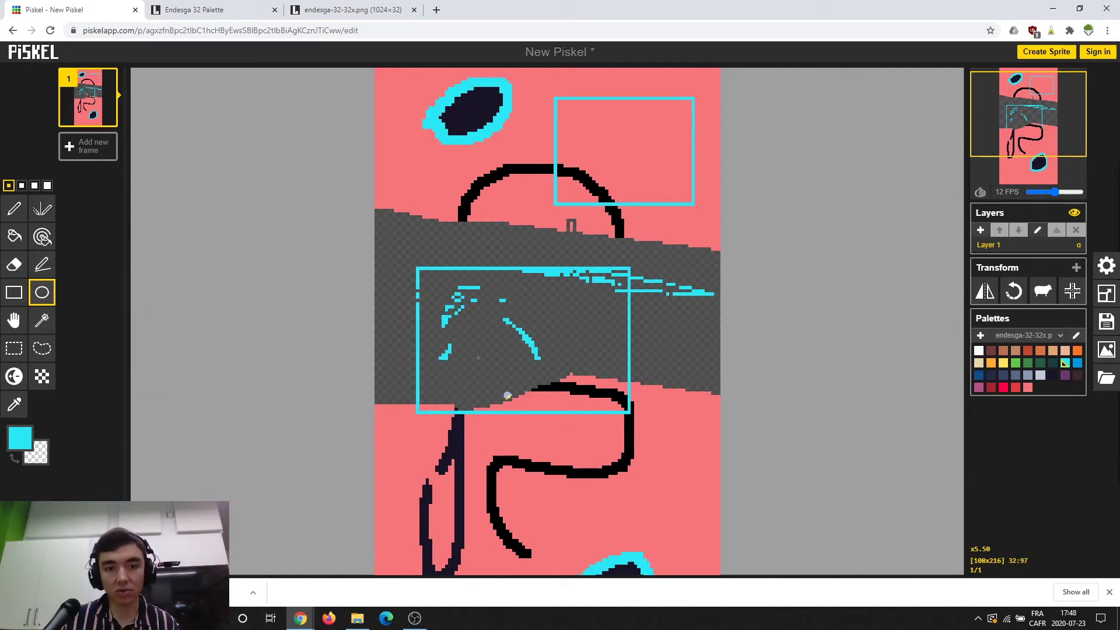
{"action": "scroll", "coordinate": [542, 515], "scroll_direction": "down", "scroll_amount": 1}
{"action": "scroll", "coordinate": [624, 522], "scroll_direction": "down", "scroll_amount": 1}
{"action": "mouse_move", "coordinate": [618, 416]}
{"action": "left_mouse_down"}
{"action": "mouse_move", "coordinate": [658, 461]}
{"action": "mouse_move", "coordinate": [563, 393]}
{"action": "mouse_move", "coordinate": [647, 448]}
{"action": "mouse_move", "coordinate": [630, 432]}
{"action": "left_mouse_up"}
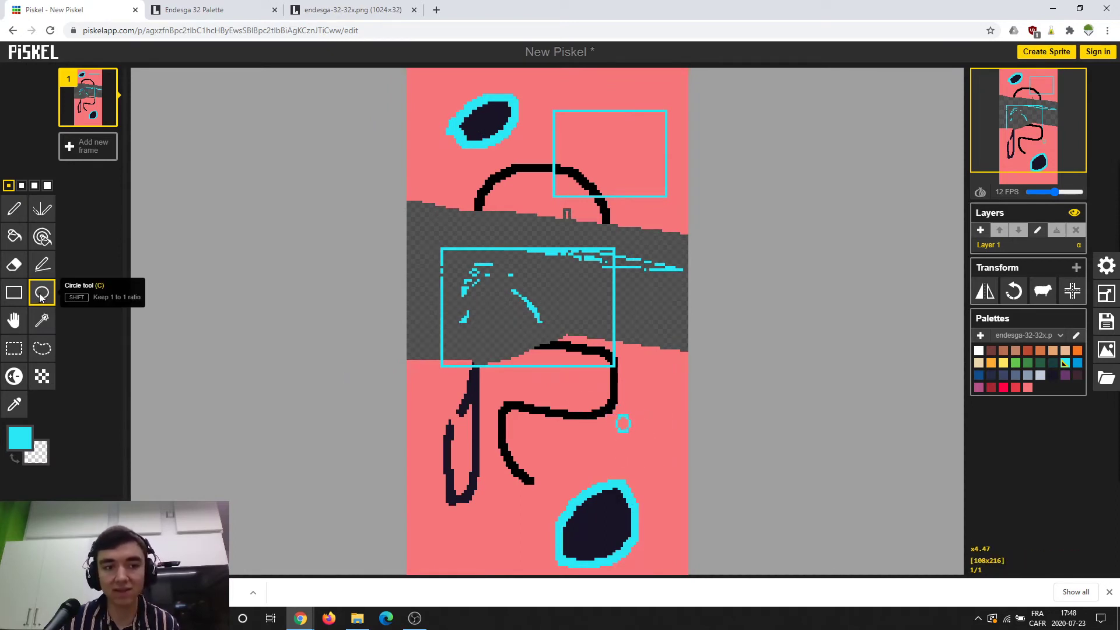
{"action": "left_click_drag", "start_coordinate": [478, 530], "coordinate": [547, 557]}
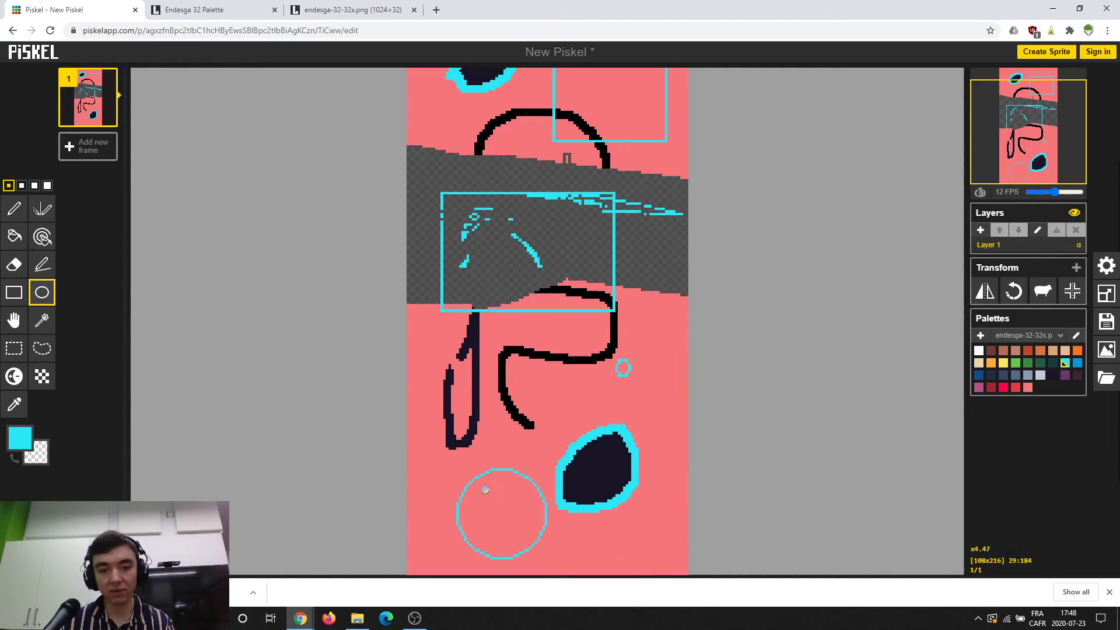
{"action": "left_click_drag", "start_coordinate": [483, 484], "coordinate": [538, 545]}
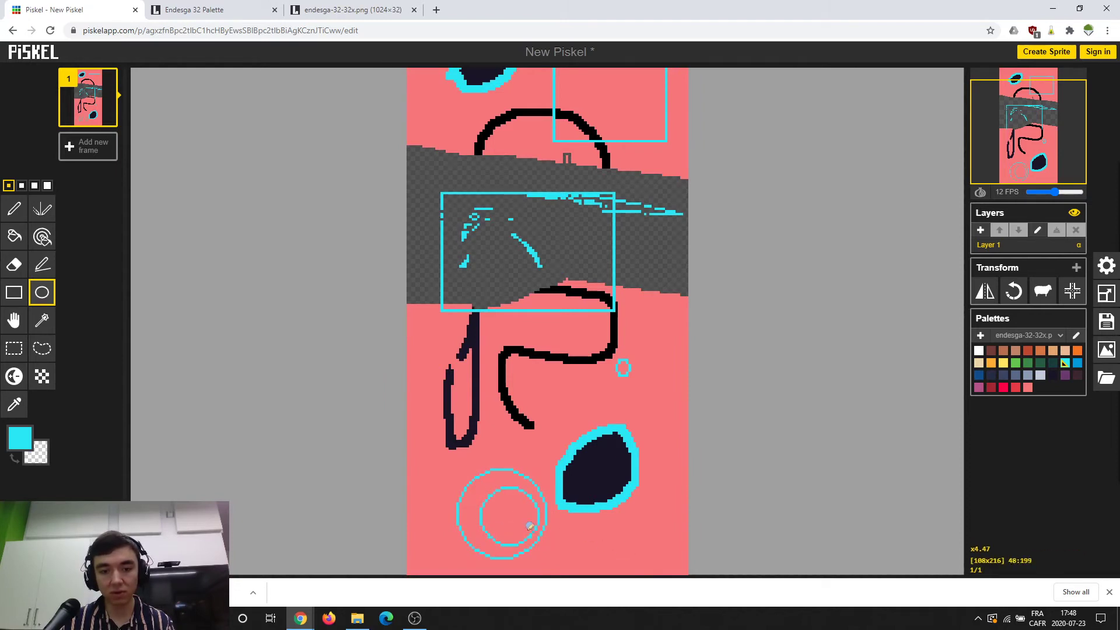
{"action": "mouse_move", "coordinate": [496, 502]}
{"action": "left_mouse_down"}
{"action": "mouse_move", "coordinate": [527, 537]}
{"action": "mouse_move", "coordinate": [514, 528]}
{"action": "left_mouse_up"}
{"action": "scroll", "coordinate": [674, 415], "scroll_direction": "up", "scroll_amount": 2}
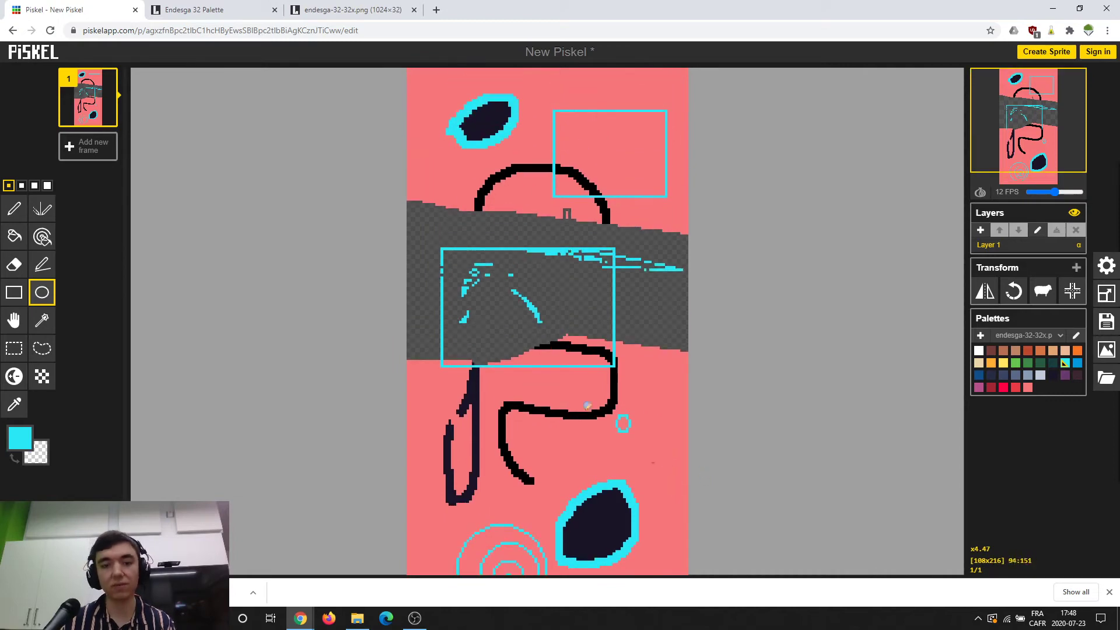
Draw nested cyan squares between the black curve and the large cyan-outlined blob with the Rectangle tool.
{"action": "left_click", "coordinate": [15, 294]}
{"action": "scroll", "coordinate": [461, 407], "scroll_direction": "down", "scroll_amount": 2}
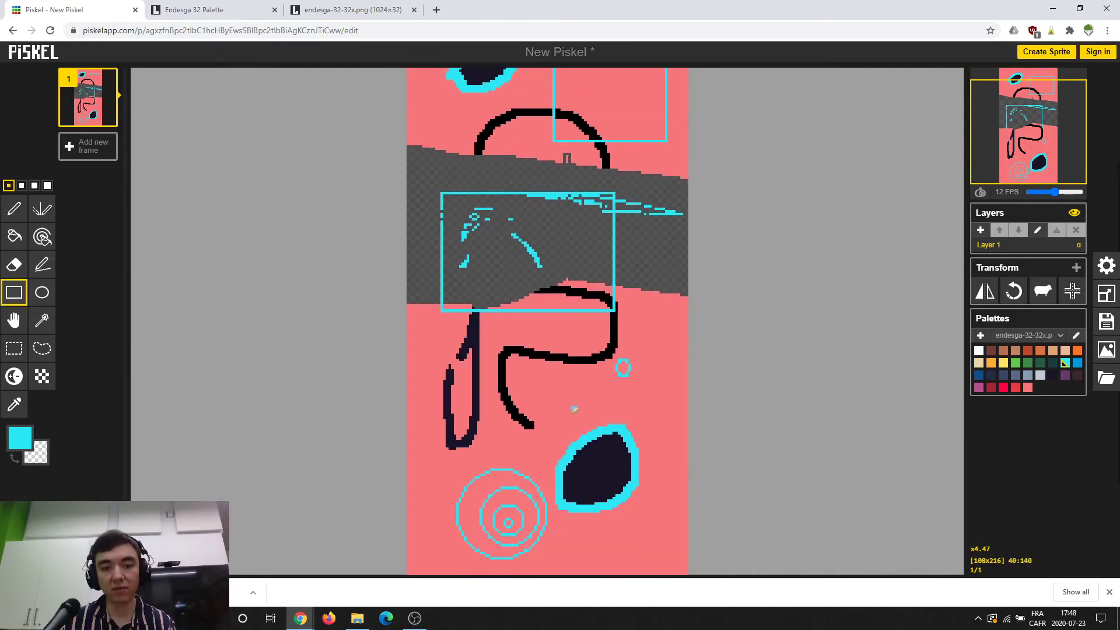
{"action": "left_click_drag", "start_coordinate": [558, 377], "coordinate": [585, 407]}
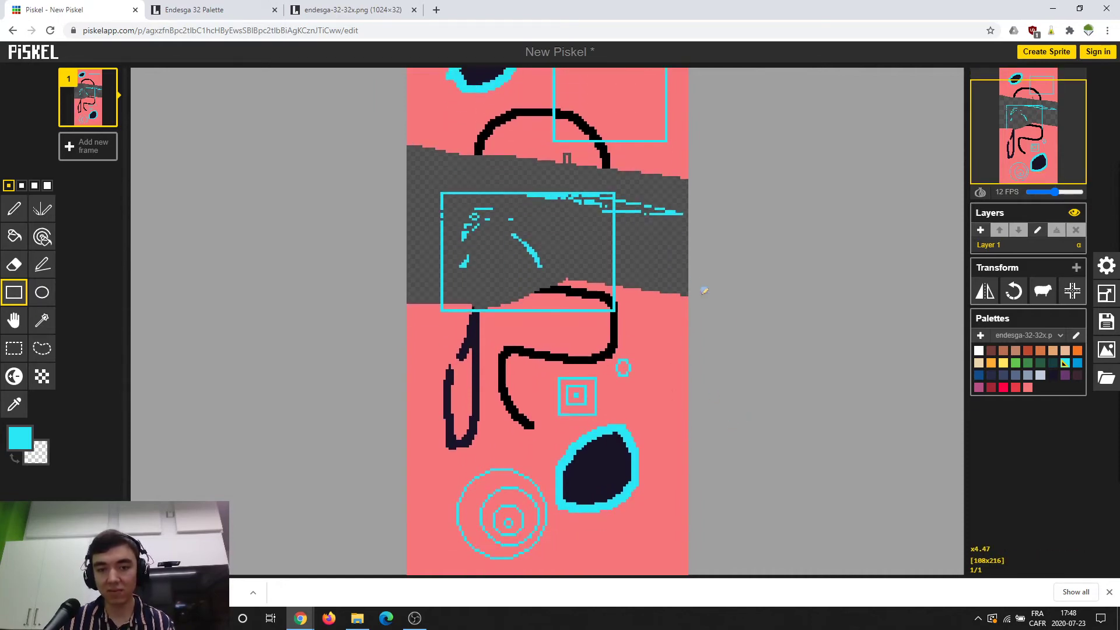
Connect the matching corners of the two cyan rectangles with straight Stroke tool lines to form a 3D box.
{"action": "left_click", "coordinate": [50, 265]}
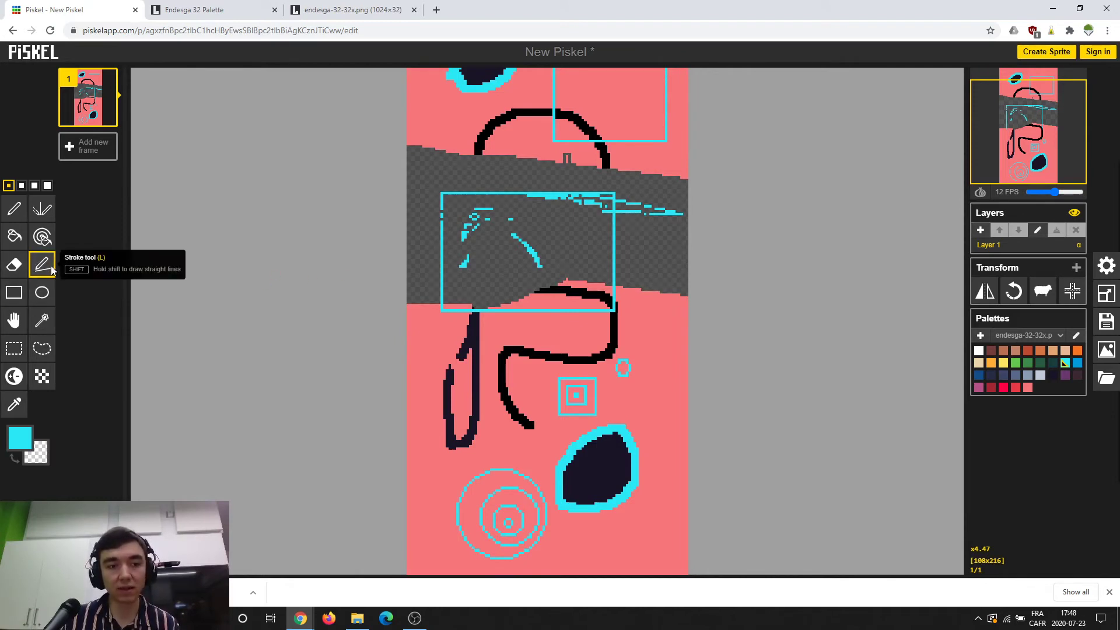
{"action": "left_click_drag", "start_coordinate": [358, 250], "coordinate": [364, 345]}
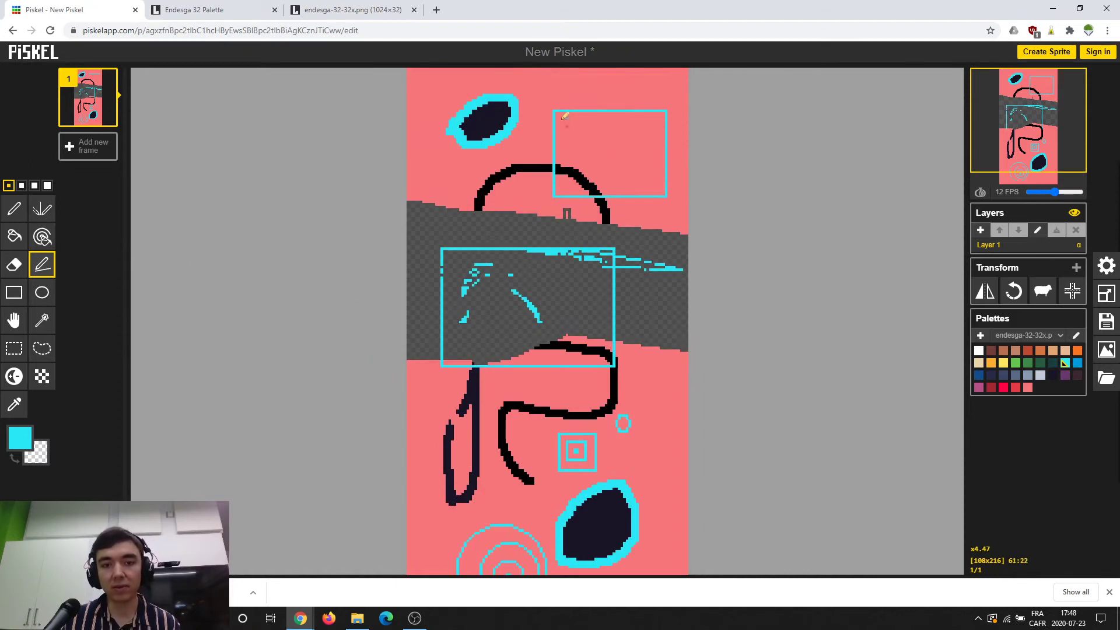
{"action": "mouse_move", "coordinate": [506, 143]}
{"action": "left_mouse_down"}
{"action": "mouse_move", "coordinate": [449, 218]}
{"action": "mouse_move", "coordinate": [441, 193]}
{"action": "mouse_move", "coordinate": [552, 248]}
{"action": "mouse_move", "coordinate": [545, 140]}
{"action": "mouse_move", "coordinate": [447, 244]}
{"action": "left_mouse_up"}
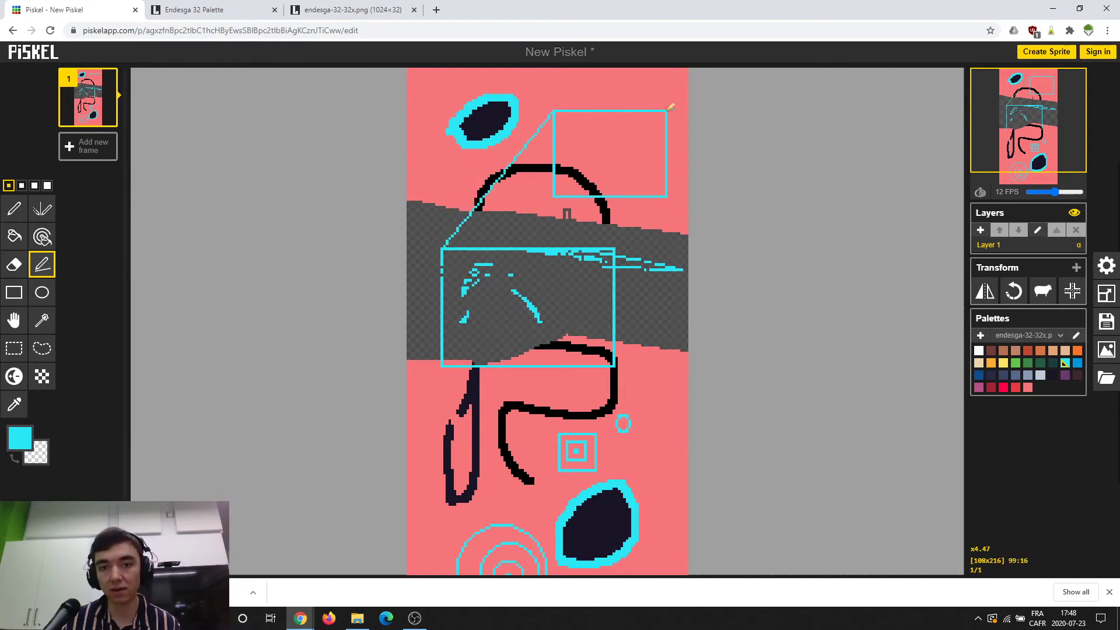
{"action": "left_click_drag", "start_coordinate": [667, 111], "coordinate": [617, 245]}
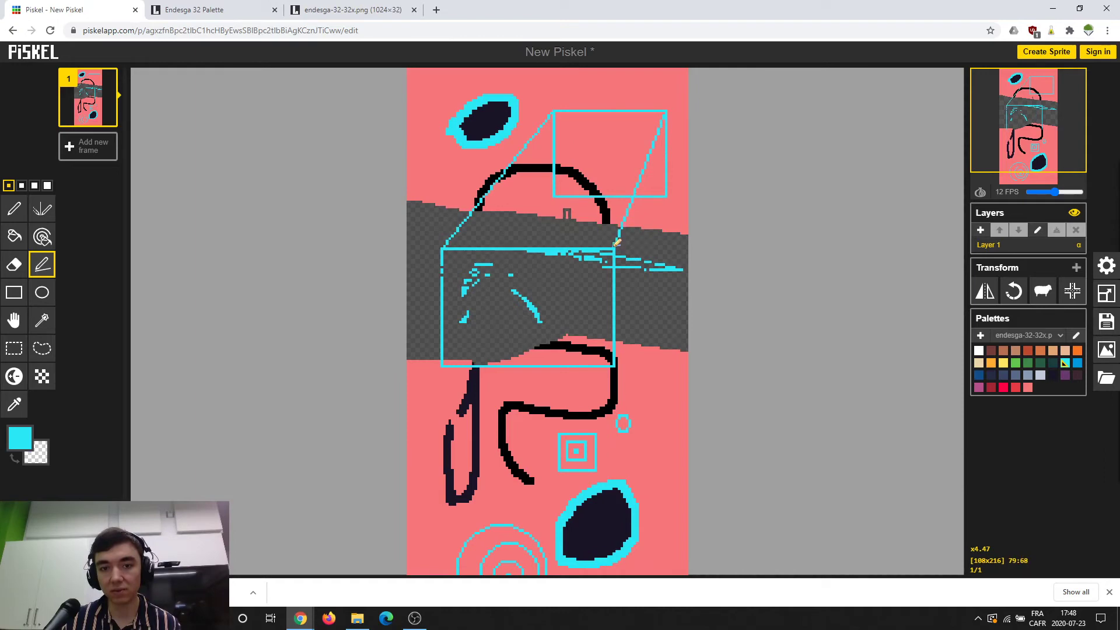
{"action": "left_click_drag", "start_coordinate": [668, 193], "coordinate": [619, 361]}
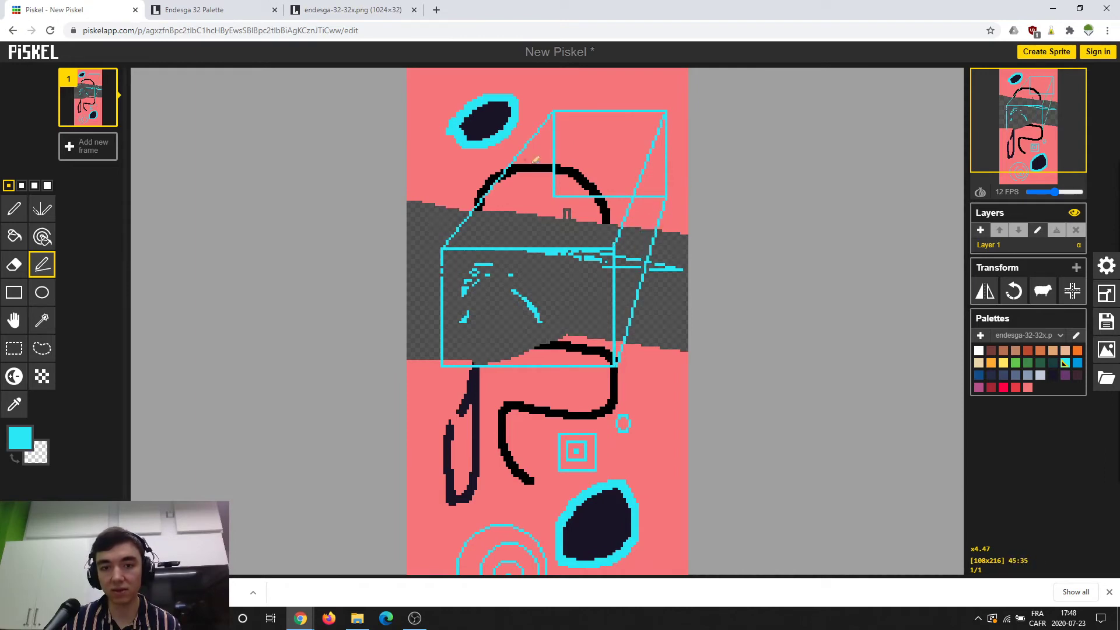
{"action": "left_click_drag", "start_coordinate": [559, 194], "coordinate": [451, 354]}
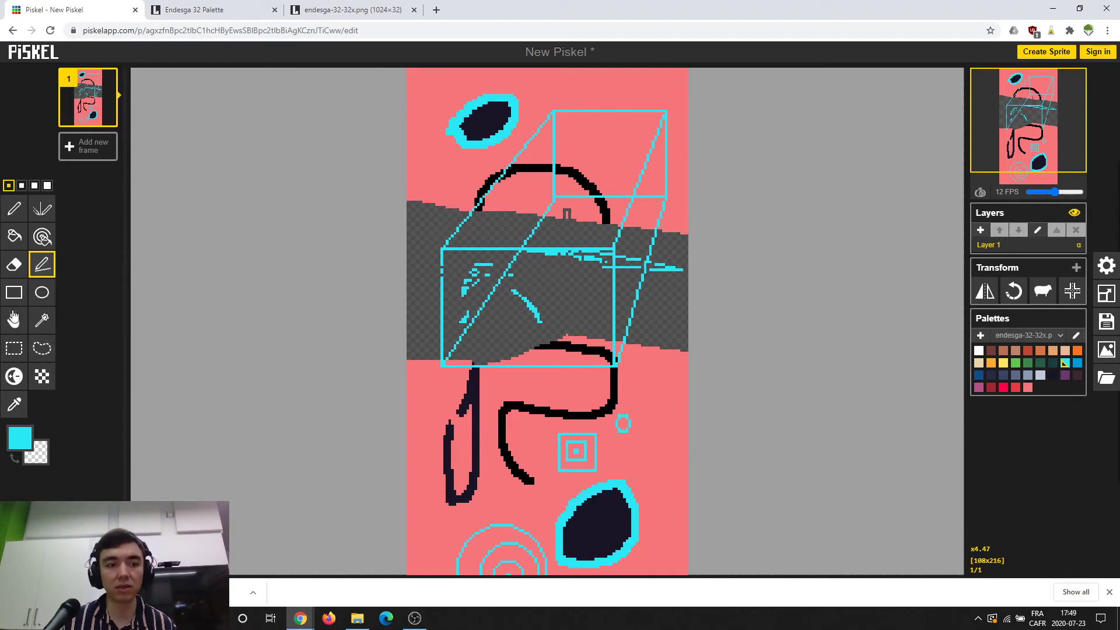
{"action": "left_click", "coordinate": [14, 320]}
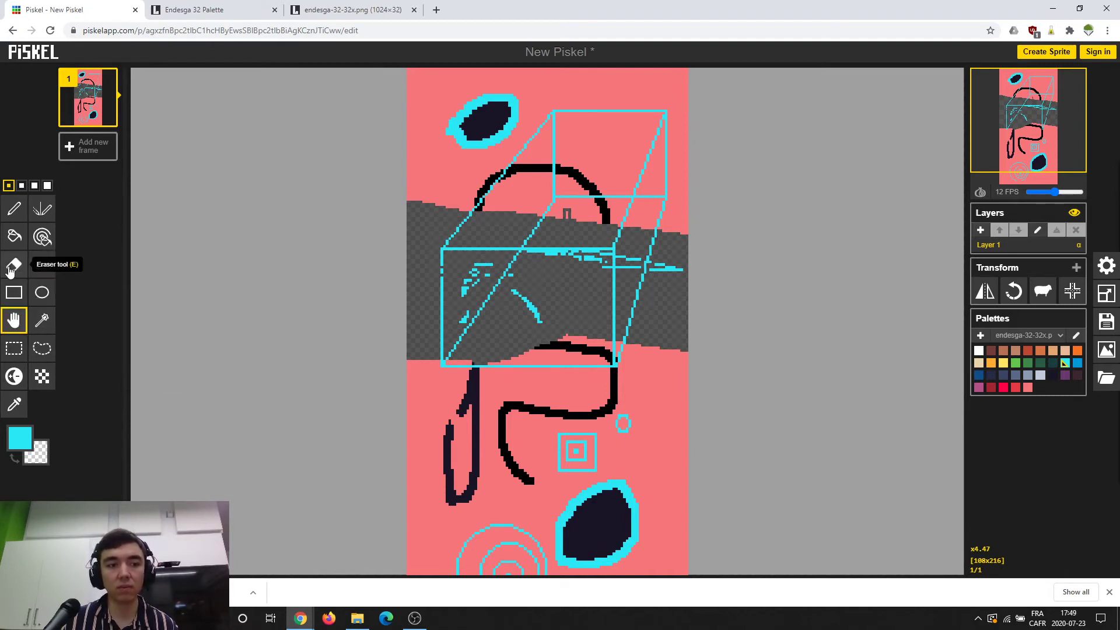
{"action": "left_click", "coordinate": [14, 208]}
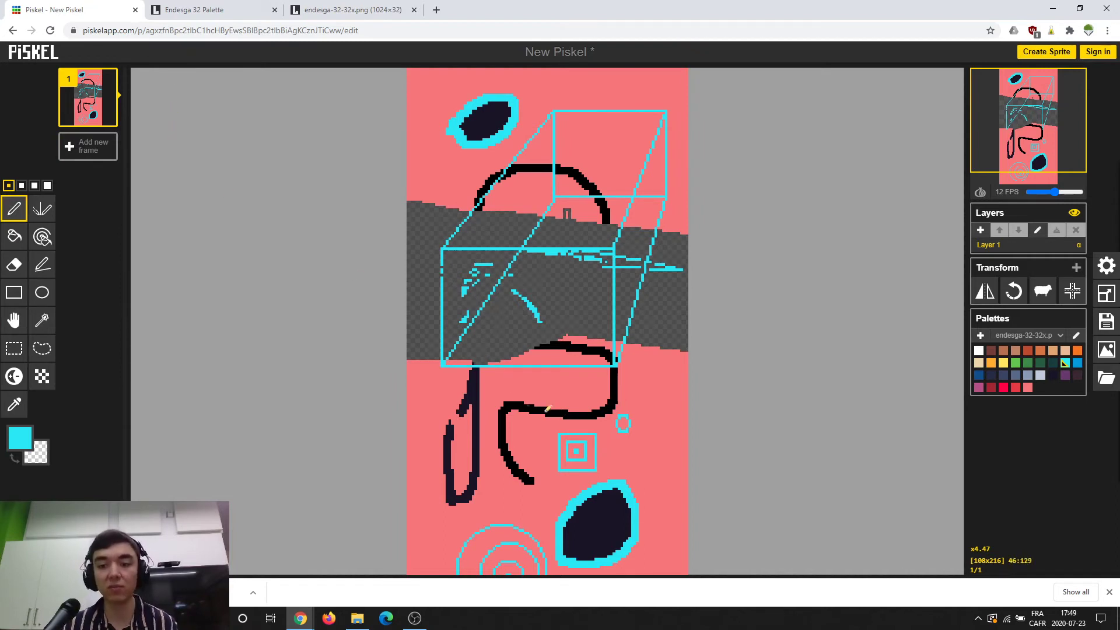
{"action": "mouse_move", "coordinate": [569, 412]}
{"action": "left_mouse_down"}
{"action": "mouse_move", "coordinate": [575, 354]}
{"action": "mouse_move", "coordinate": [581, 396]}
{"action": "left_mouse_up"}
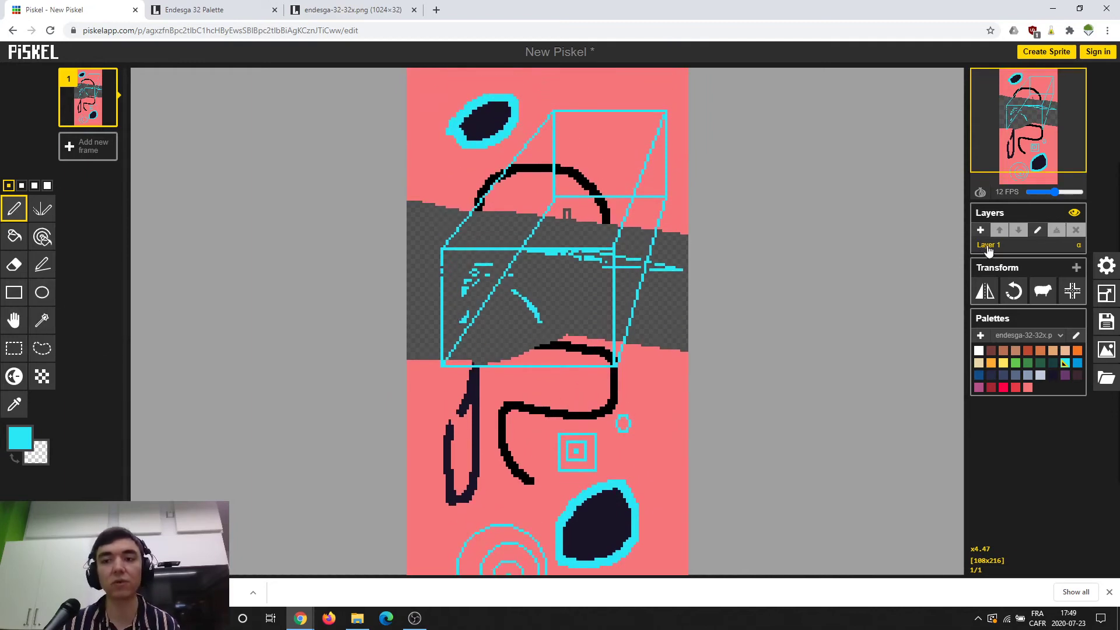
{"action": "left_click", "coordinate": [1106, 266]}
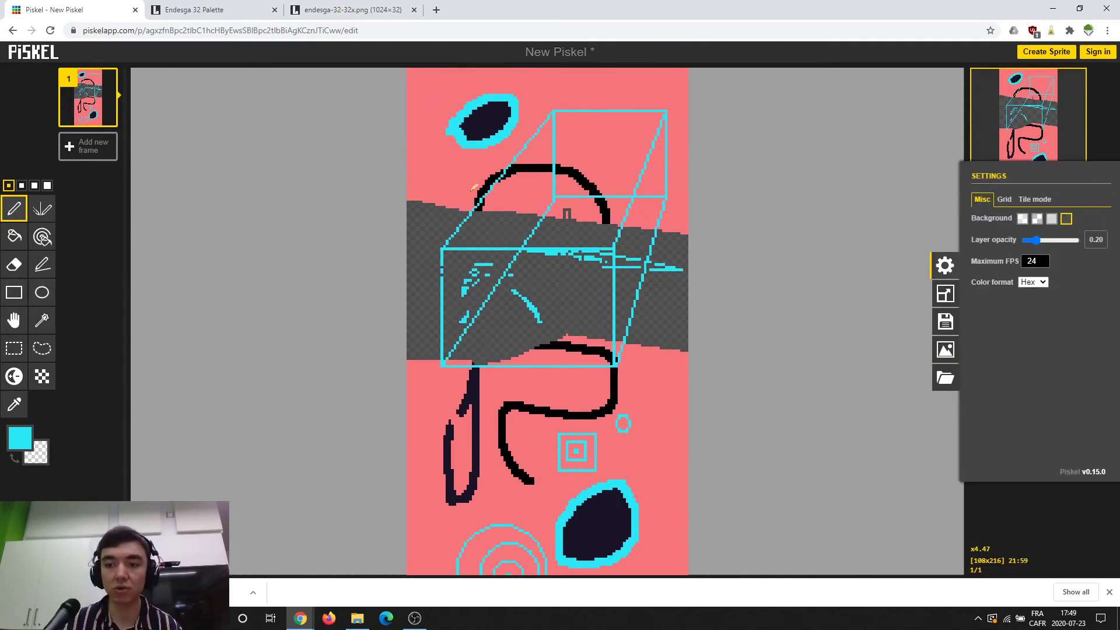
{"action": "left_click", "coordinate": [1042, 508]}
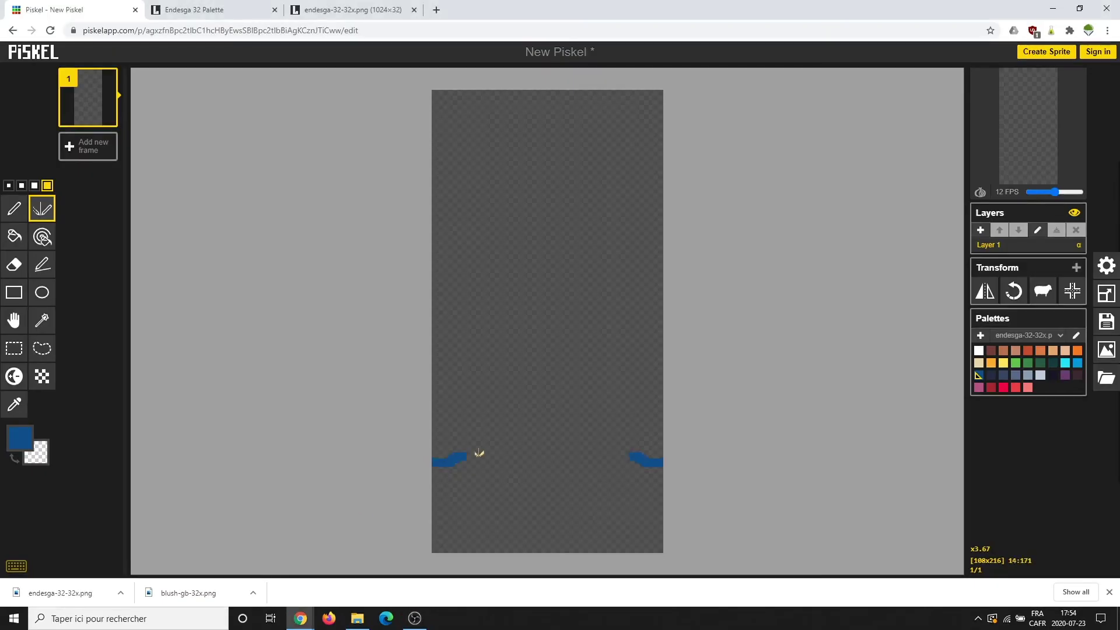
Outline a mirrored head and tentacles in green with the 2-pixel mirror pen, continuing the tentacles underwater in dark green.
{"action": "left_click", "coordinate": [1028, 362]}
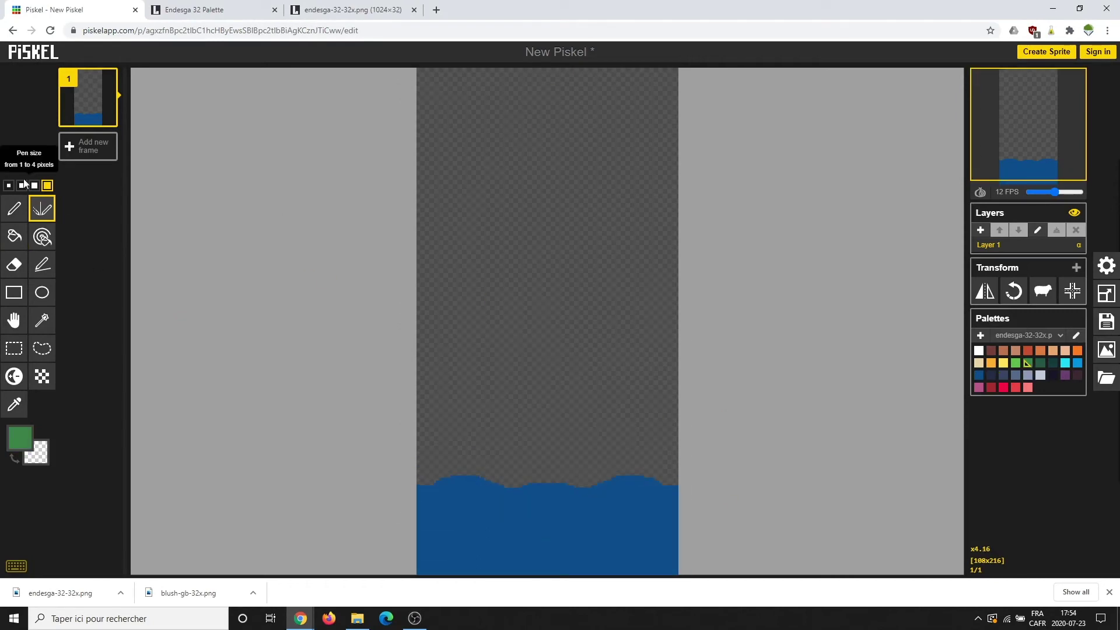
{"action": "left_click", "coordinate": [22, 185]}
{"action": "mouse_move", "coordinate": [542, 108]}
{"action": "left_mouse_down"}
{"action": "mouse_move", "coordinate": [486, 216]}
{"action": "mouse_move", "coordinate": [481, 379]}
{"action": "mouse_move", "coordinate": [502, 485]}
{"action": "left_mouse_up"}
{"action": "mouse_move", "coordinate": [444, 481]}
{"action": "left_mouse_down"}
{"action": "mouse_move", "coordinate": [449, 447]}
{"action": "mouse_move", "coordinate": [457, 467]}
{"action": "mouse_move", "coordinate": [493, 487]}
{"action": "left_mouse_up"}
{"action": "left_click", "coordinate": [663, 469], "text": "alt"}
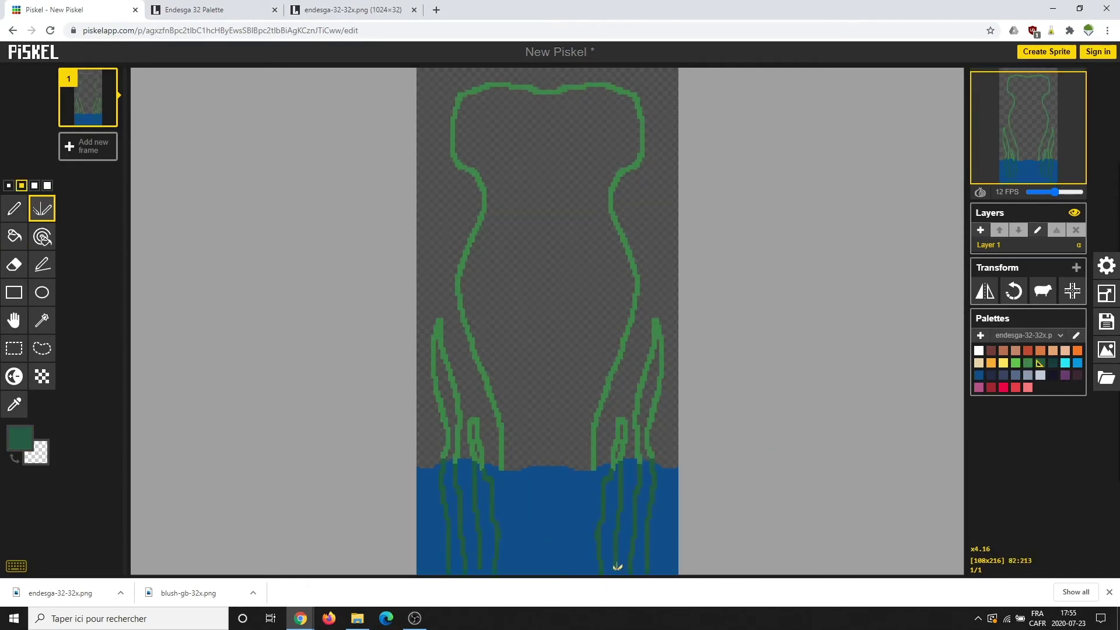
Draw a mirrored light green face outline inside the head and fill the band around it with medium green.
{"action": "left_click", "coordinate": [1015, 362]}
{"action": "mouse_move", "coordinate": [531, 120]}
{"action": "left_mouse_down"}
{"action": "mouse_move", "coordinate": [513, 417]}
{"action": "mouse_move", "coordinate": [546, 535]}
{"action": "mouse_move", "coordinate": [547, 120]}
{"action": "left_mouse_up"}
{"action": "left_click", "coordinate": [14, 236]}
{"action": "left_click", "coordinate": [474, 267]}
{"action": "key", "text": "ctrl+z"}
{"action": "left_click", "coordinate": [470, 268], "text": "alt"}
{"action": "left_click", "coordinate": [477, 268]}
Fill the tentacles above the water on both sides with medium green.
{"action": "left_click", "coordinate": [643, 437]}
{"action": "scroll", "coordinate": [628, 458], "scroll_direction": "up", "scroll_amount": 2}
{"action": "left_click", "coordinate": [628, 448]}
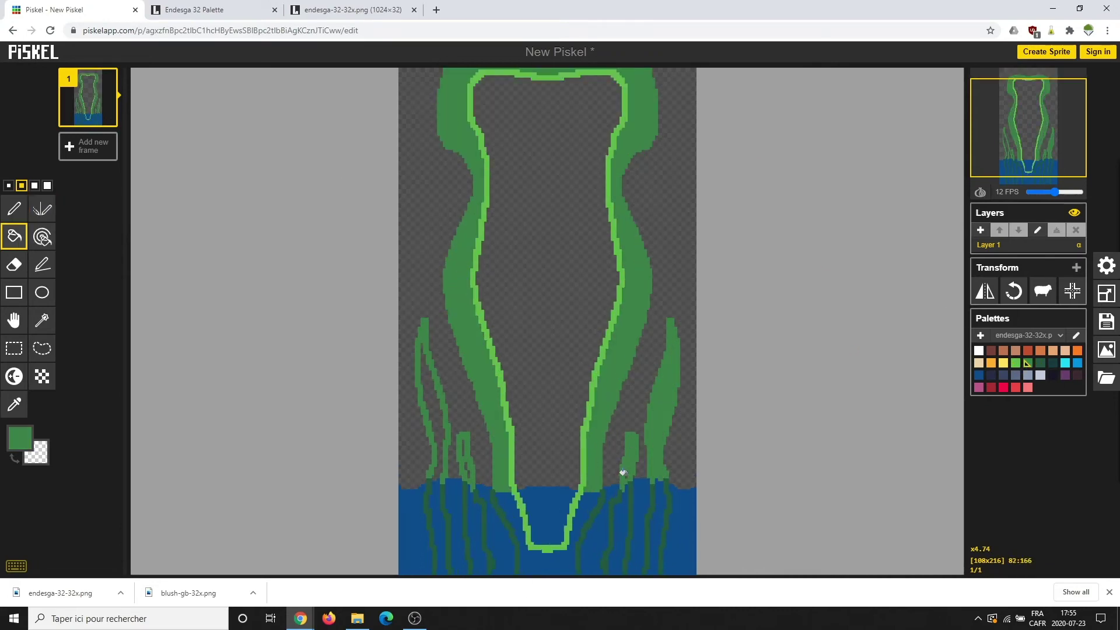
{"action": "left_click", "coordinate": [438, 446]}
{"action": "left_click", "coordinate": [461, 448]}
Fill the submerged tentacles and the submerged body around the chin with dark green.
{"action": "scroll", "coordinate": [484, 449], "scroll_direction": "down", "scroll_amount": 3}
{"action": "left_click", "coordinate": [1039, 362]}
{"action": "left_click", "coordinate": [636, 498]}
{"action": "scroll", "coordinate": [567, 497], "scroll_direction": "up", "scroll_amount": 1}
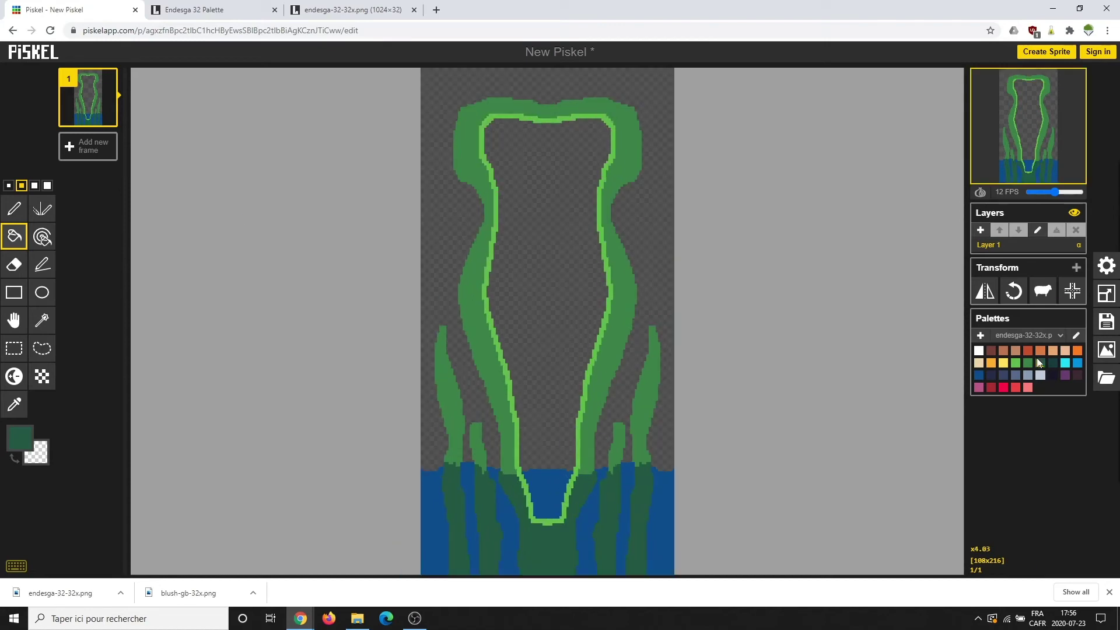
Paint two mirrored orange-red eyes and a small dark green mouth on the face with the mirror pen.
{"action": "left_click", "coordinate": [1028, 350]}
{"action": "left_click", "coordinate": [42, 208]}
{"action": "left_click_drag", "start_coordinate": [505, 274], "coordinate": [505, 298]}
{"action": "left_click", "coordinate": [1040, 363]}
{"action": "left_click_drag", "start_coordinate": [532, 353], "coordinate": [547, 347]}
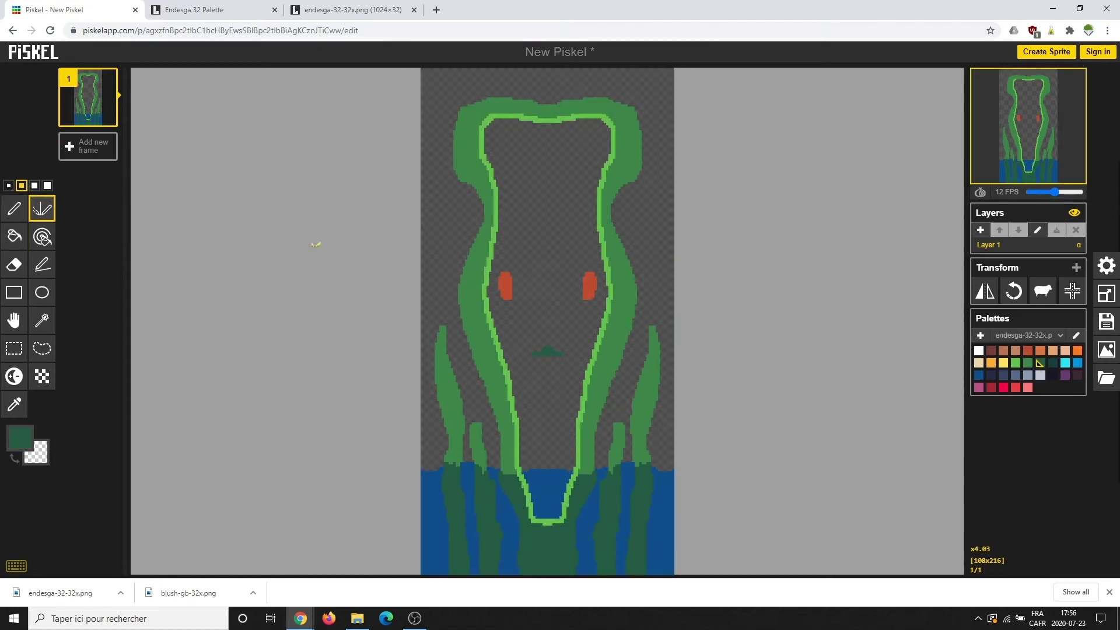
Fill the face with light green and the background above the water with dark navy.
{"action": "left_click", "coordinate": [14, 236]}
{"action": "left_click", "coordinate": [1016, 362]}
{"action": "left_click", "coordinate": [548, 402]}
{"action": "left_click", "coordinate": [547, 493]}
{"action": "scroll", "coordinate": [743, 297], "scroll_direction": "down", "scroll_amount": 3}
{"action": "left_click", "coordinate": [991, 375]}
{"action": "left_click", "coordinate": [460, 346]}
Add mirrored dark green pixels around the mouth with the 2-pixel and 1-pixel mirror pen to reshape it.
{"action": "key", "text": "v"}
{"action": "scroll", "coordinate": [583, 327], "scroll_direction": "up", "scroll_amount": 2}
{"action": "left_click", "coordinate": [528, 331]}
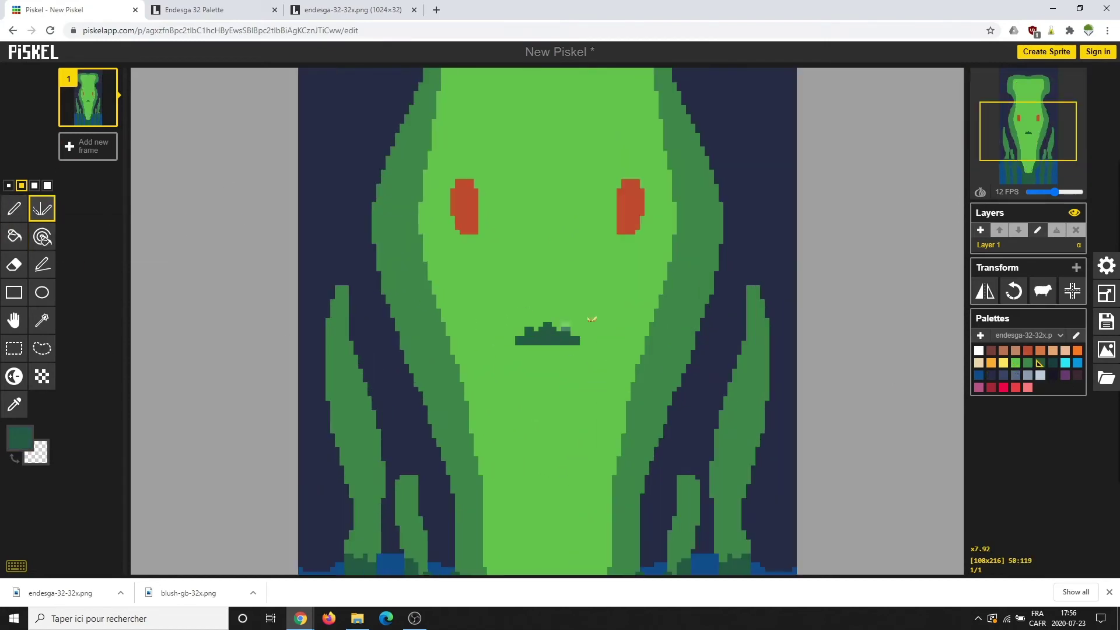
{"action": "scroll", "coordinate": [589, 318], "scroll_direction": "up", "scroll_amount": 1}
{"action": "left_click", "coordinate": [564, 327]}
{"action": "left_click", "coordinate": [8, 185]}
{"action": "left_click", "coordinate": [518, 325]}
Trim the mouth's edges with mirrored light green pixels to give it a jagged upper lip.
{"action": "scroll", "coordinate": [368, 302], "scroll_direction": "up", "scroll_amount": 1}
{"action": "left_click", "coordinate": [1015, 363]}
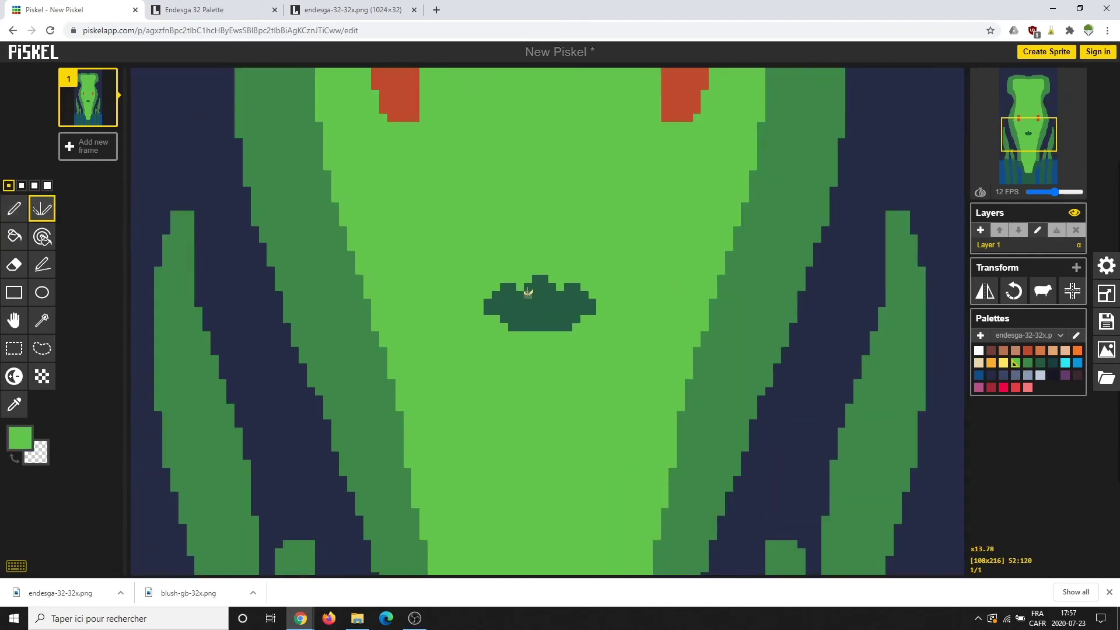
{"action": "left_click_drag", "start_coordinate": [502, 291], "coordinate": [504, 320]}
Try mirrored medium green lines on the forehead and a medium green marking down the middle of the face.
{"action": "scroll", "coordinate": [551, 371], "scroll_direction": "down", "scroll_amount": 4}
{"action": "left_click", "coordinate": [1027, 362]}
{"action": "mouse_move", "coordinate": [588, 156]}
{"action": "left_mouse_down"}
{"action": "mouse_move", "coordinate": [586, 200]}
{"action": "mouse_move", "coordinate": [601, 175]}
{"action": "left_mouse_up"}
{"action": "key", "text": "ctrl+z"}
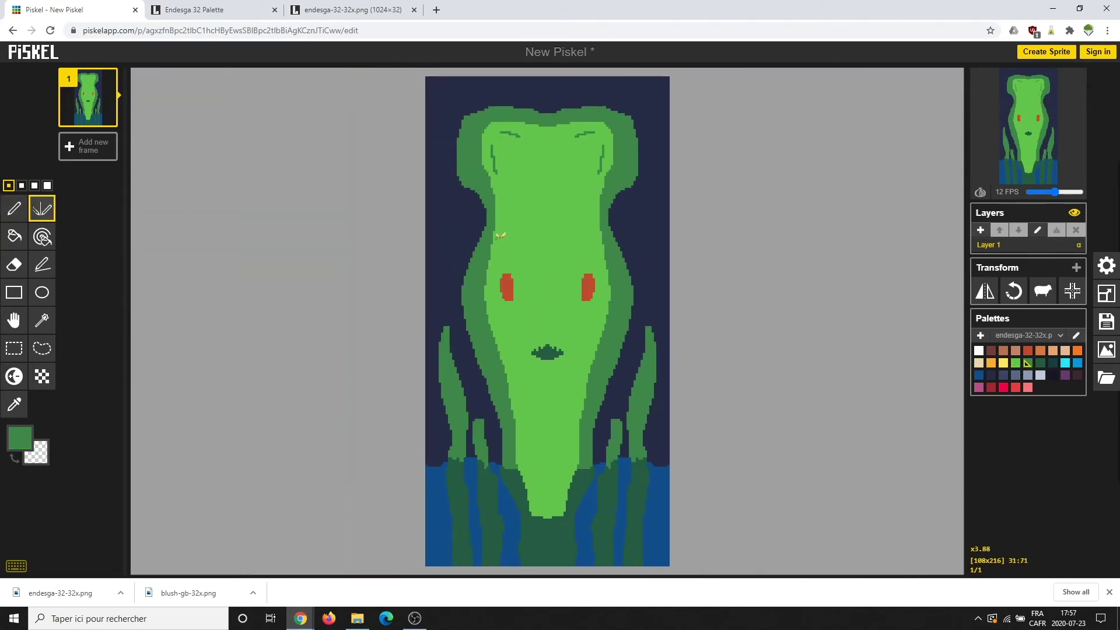
{"action": "scroll", "coordinate": [525, 291], "scroll_direction": "up", "scroll_amount": 1}
{"action": "mouse_move", "coordinate": [550, 107]}
{"action": "left_mouse_down"}
{"action": "mouse_move", "coordinate": [522, 289]}
{"action": "mouse_move", "coordinate": [547, 518]}
{"action": "left_mouse_up"}
{"action": "key", "text": "ctrl+z"}
{"action": "key", "text": "ctrl+z"}
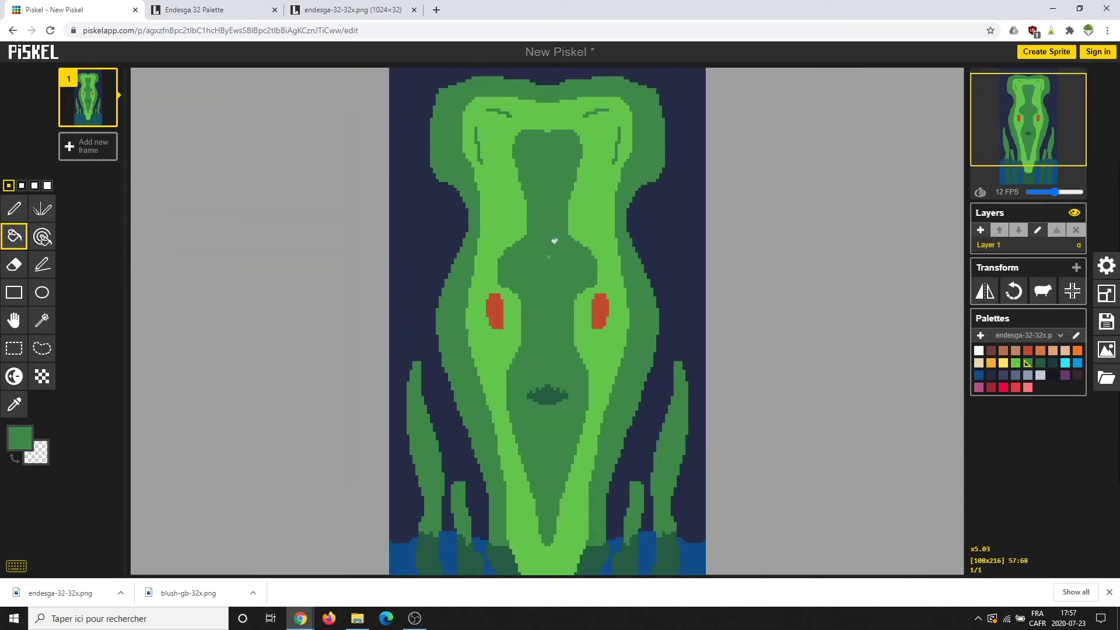
Draw medium green sprouts on the head's upper right corner and both sides of the body and fill them in.
{"action": "key", "text": "p"}
{"action": "left_click_drag", "start_coordinate": [633, 107], "coordinate": [647, 88]}
{"action": "left_click_drag", "start_coordinate": [441, 315], "coordinate": [445, 250]}
{"action": "left_click", "coordinate": [14, 208]}
{"action": "left_click_drag", "start_coordinate": [675, 241], "coordinate": [669, 307]}
{"action": "key", "text": "b"}
{"action": "left_click", "coordinate": [669, 260]}
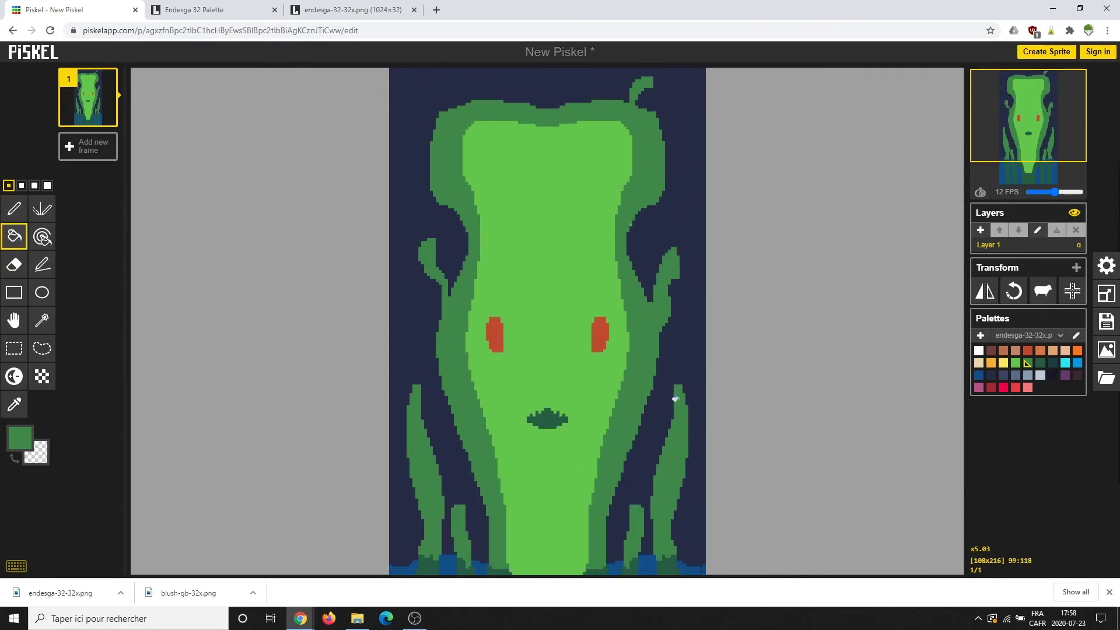
Separate the submerged chin along the waterline with a pen line and fill it with medium green.
{"action": "left_click_drag", "start_coordinate": [674, 392], "coordinate": [675, 180]}
{"action": "key", "text": "p"}
{"action": "key", "text": "b"}
{"action": "left_click", "coordinate": [554, 450]}
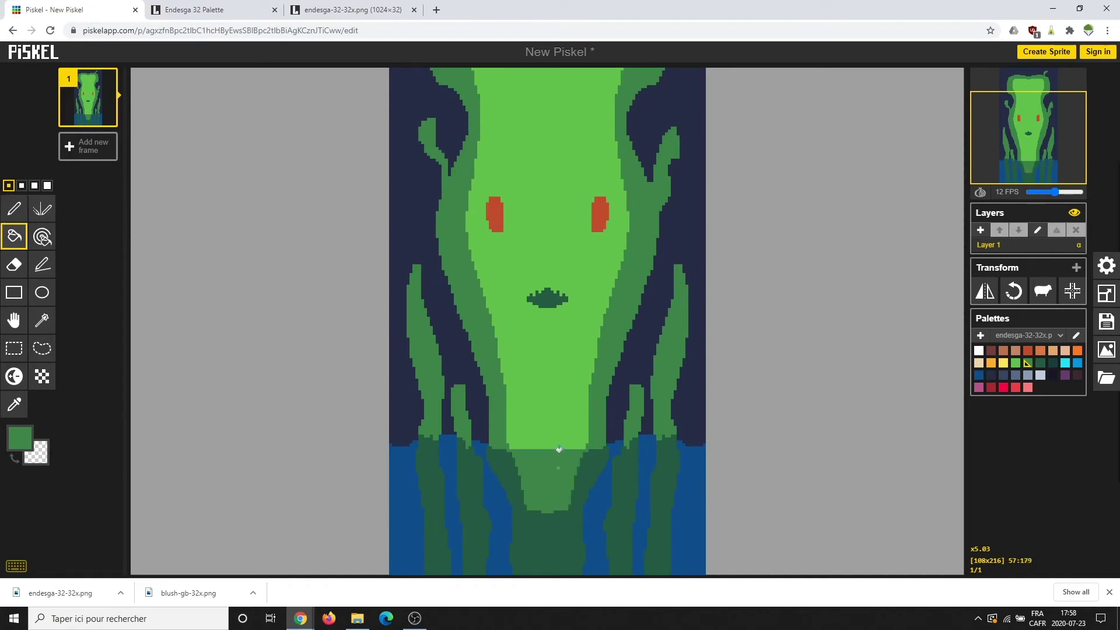
Paint a small red tongue along the lower edge of the mouth with the 1-pixel pen.
{"action": "key", "text": "p"}
{"action": "scroll", "coordinate": [548, 280], "scroll_direction": "up", "scroll_amount": 3}
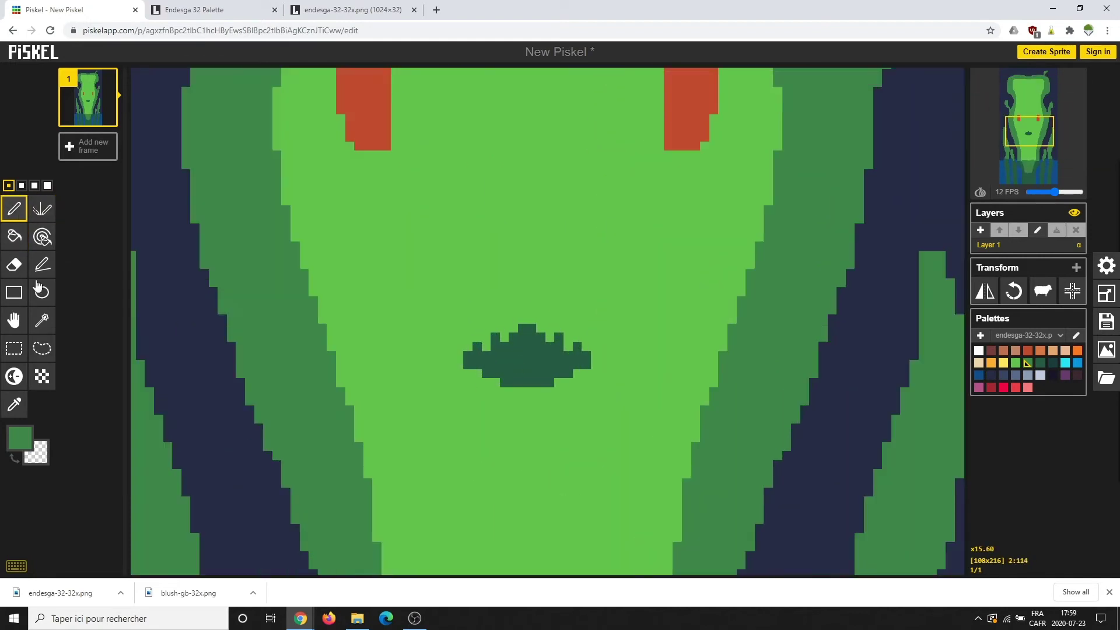
{"action": "left_click", "coordinate": [1016, 387]}
{"action": "mouse_move", "coordinate": [502, 381]}
{"action": "left_mouse_down"}
{"action": "mouse_move", "coordinate": [550, 381]}
{"action": "mouse_move", "coordinate": [535, 373]}
{"action": "left_mouse_up"}
Add mirrored near-black pupils at the inner lower corners of both eyes.
{"action": "scroll", "coordinate": [667, 392], "scroll_direction": "down", "scroll_amount": 2}
{"action": "left_click", "coordinate": [1053, 375]}
{"action": "scroll", "coordinate": [646, 268], "scroll_direction": "up", "scroll_amount": 2}
{"action": "key", "text": "v"}
{"action": "scroll", "coordinate": [646, 268], "scroll_direction": "down", "scroll_amount": 2}
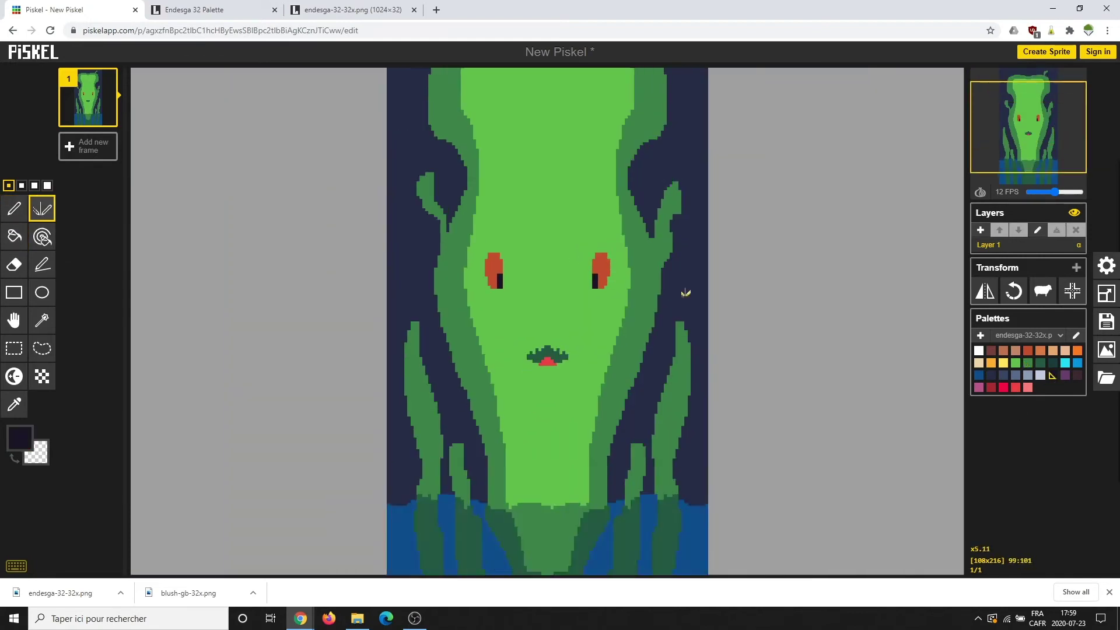
Smooth the mouth's jagged upper edge with mirrored medium green pixels.
{"action": "scroll", "coordinate": [548, 350], "scroll_direction": "up", "scroll_amount": 2}
{"action": "left_click", "coordinate": [1028, 363]}
{"action": "left_click_drag", "start_coordinate": [532, 330], "coordinate": [514, 337]}
{"action": "scroll", "coordinate": [544, 280], "scroll_direction": "up", "scroll_amount": 2}
{"action": "scroll", "coordinate": [544, 275], "scroll_direction": "down", "scroll_amount": 4}
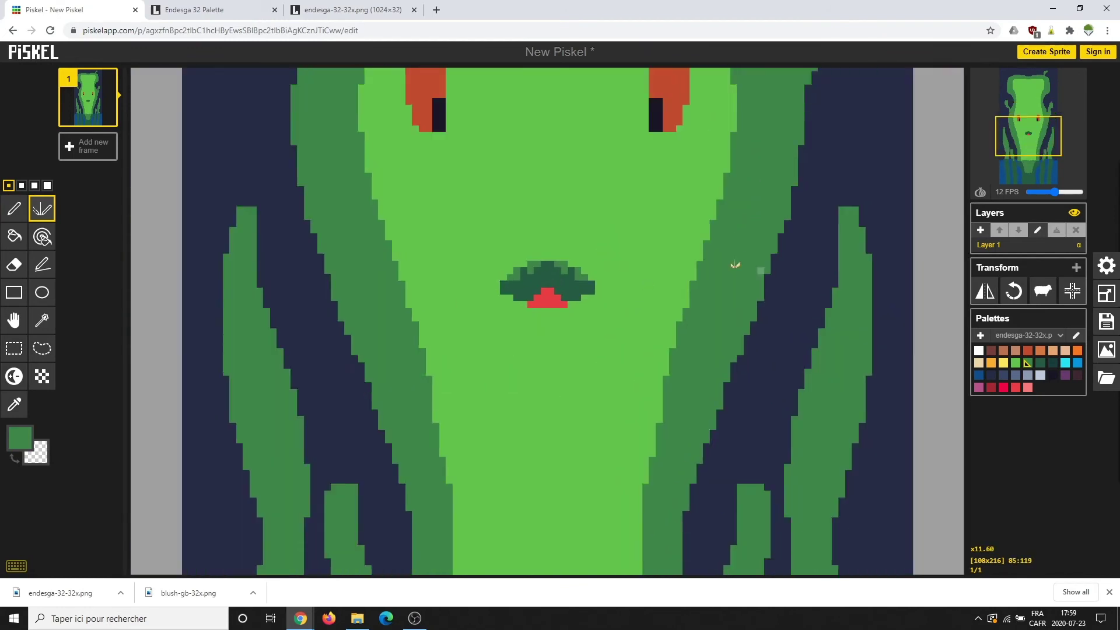
Draw a medium green horn-like sprout on the head's upper left corner and fill it in.
{"action": "key", "text": "p"}
{"action": "left_click_drag", "start_coordinate": [458, 137], "coordinate": [452, 93]}
{"action": "key", "text": "b"}
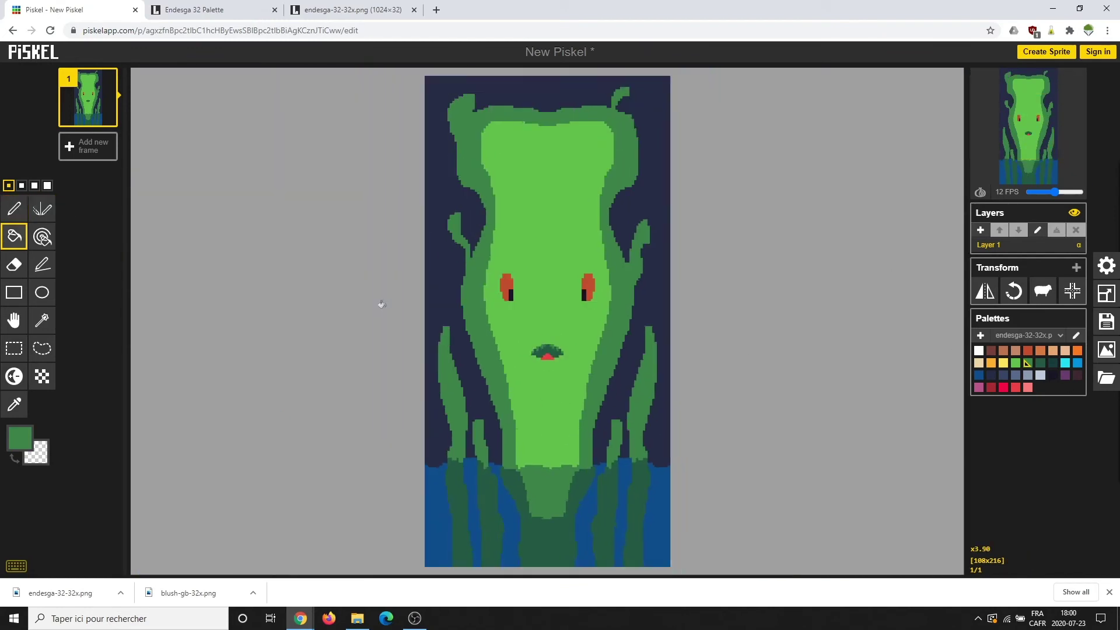
{"action": "scroll", "coordinate": [380, 305], "scroll_direction": "down", "scroll_amount": 1}
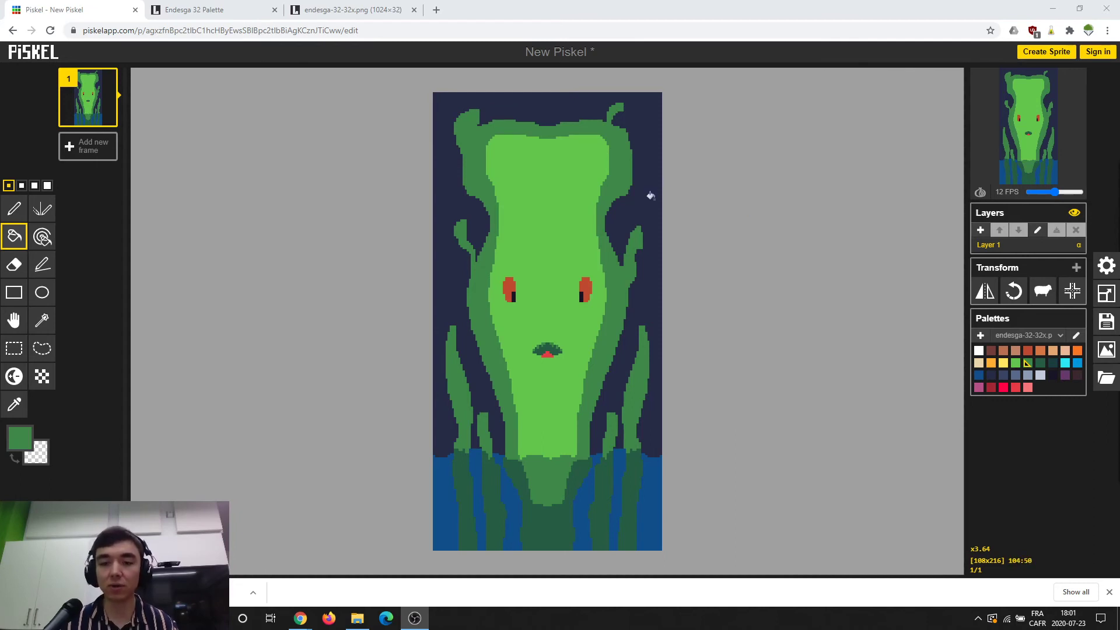
Open the export settings and scale the sprite 10x to a resolution of 1080 x 2160.
{"action": "left_click", "coordinate": [1103, 353]}
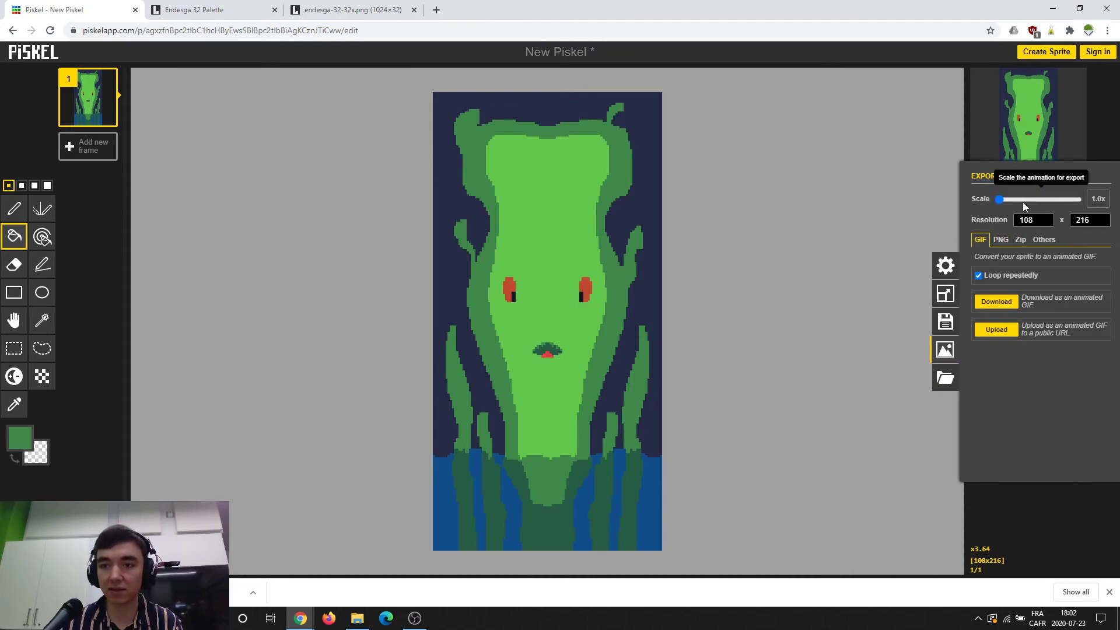
{"action": "left_click_drag", "start_coordinate": [999, 200], "coordinate": [1024, 200]}
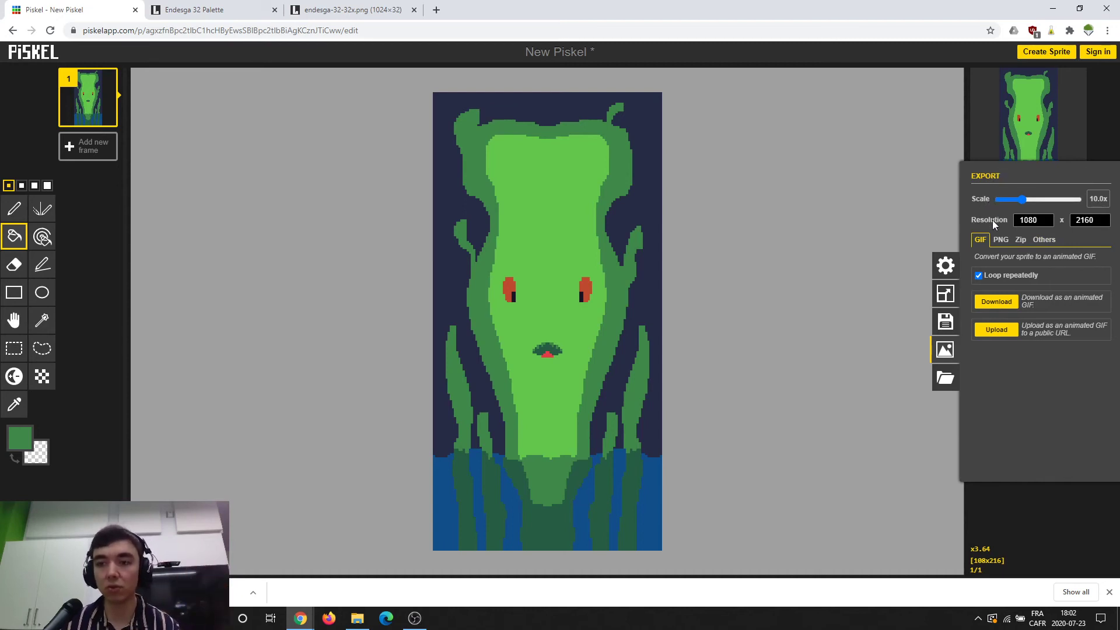
{"action": "left_click_drag", "start_coordinate": [1020, 220], "coordinate": [1067, 225]}
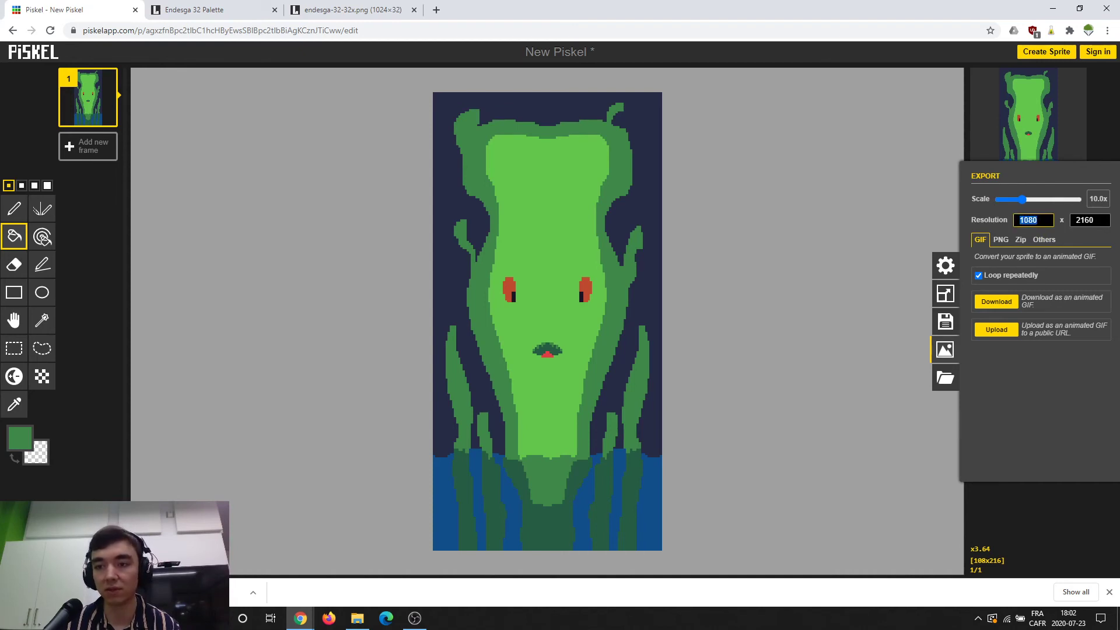
{"action": "key", "text": "Tab"}
{"action": "left_click", "coordinate": [1079, 220]}
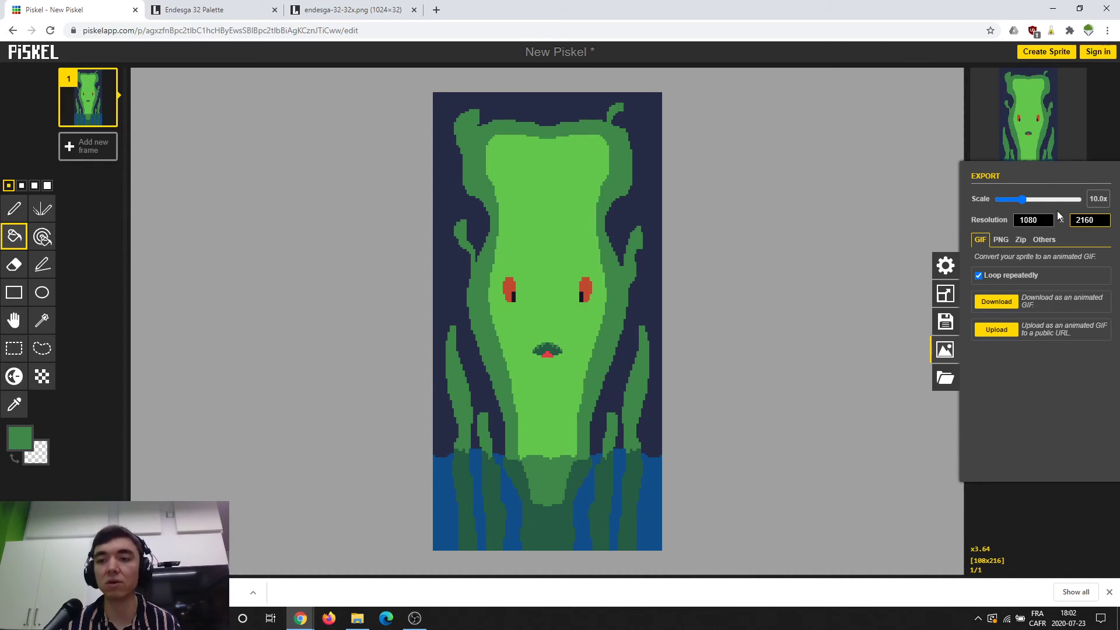
Compare the GIF, PNG, Zip and Others export options, finishing on the PNG options.
{"action": "left_click", "coordinate": [1000, 241]}
{"action": "left_click", "coordinate": [985, 241]}
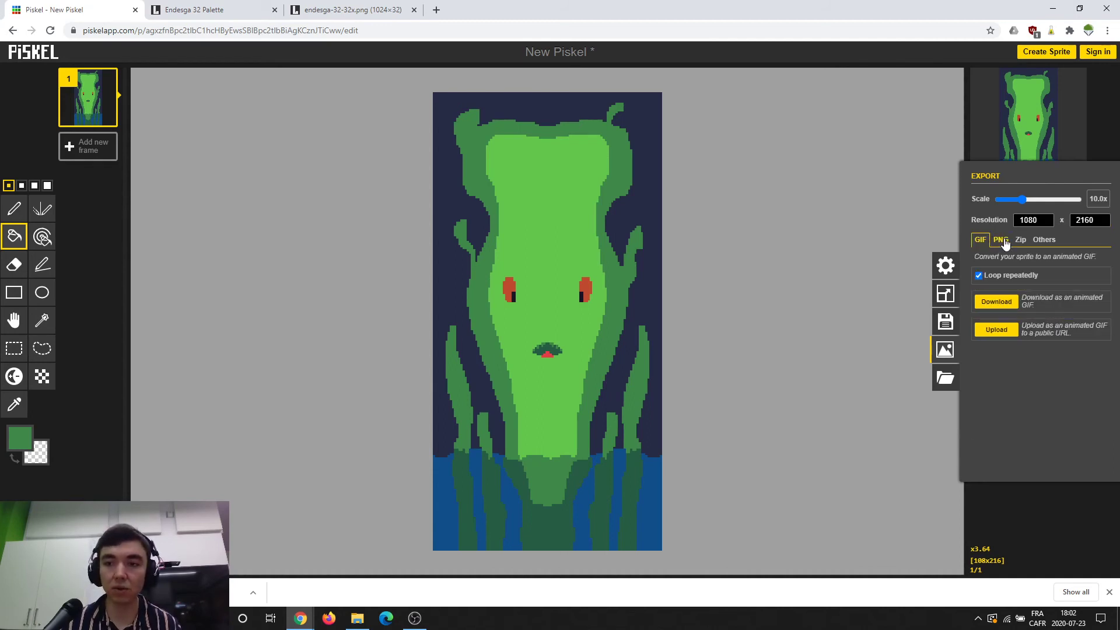
{"action": "left_click", "coordinate": [1001, 240]}
{"action": "left_click", "coordinate": [1020, 240]}
{"action": "left_click", "coordinate": [1043, 239]}
{"action": "left_click", "coordinate": [1001, 240]}
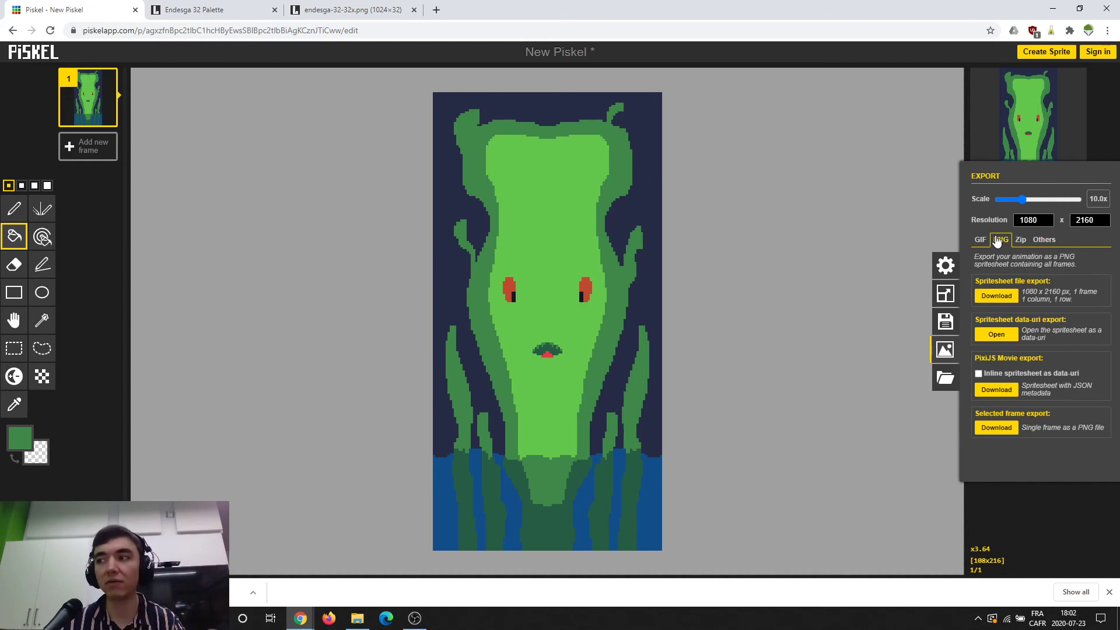
{"action": "left_click", "coordinate": [984, 239]}
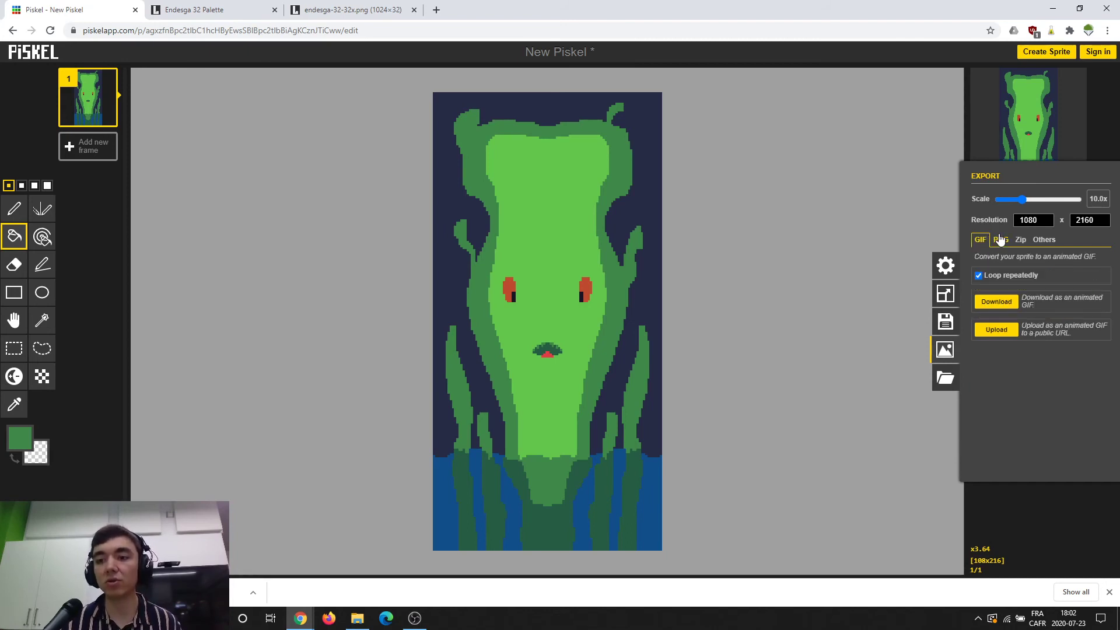
{"action": "left_click", "coordinate": [999, 240]}
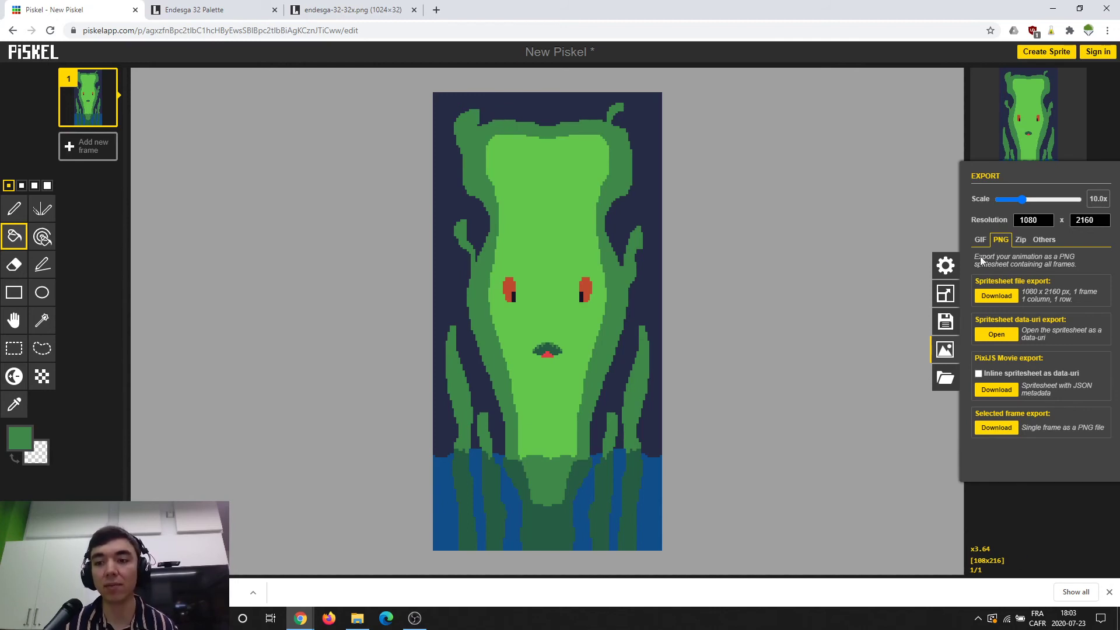
Export the selected frame as a single PNG named krakenfeuille.png in the Téléchargements folder.
{"action": "left_click", "coordinate": [982, 242]}
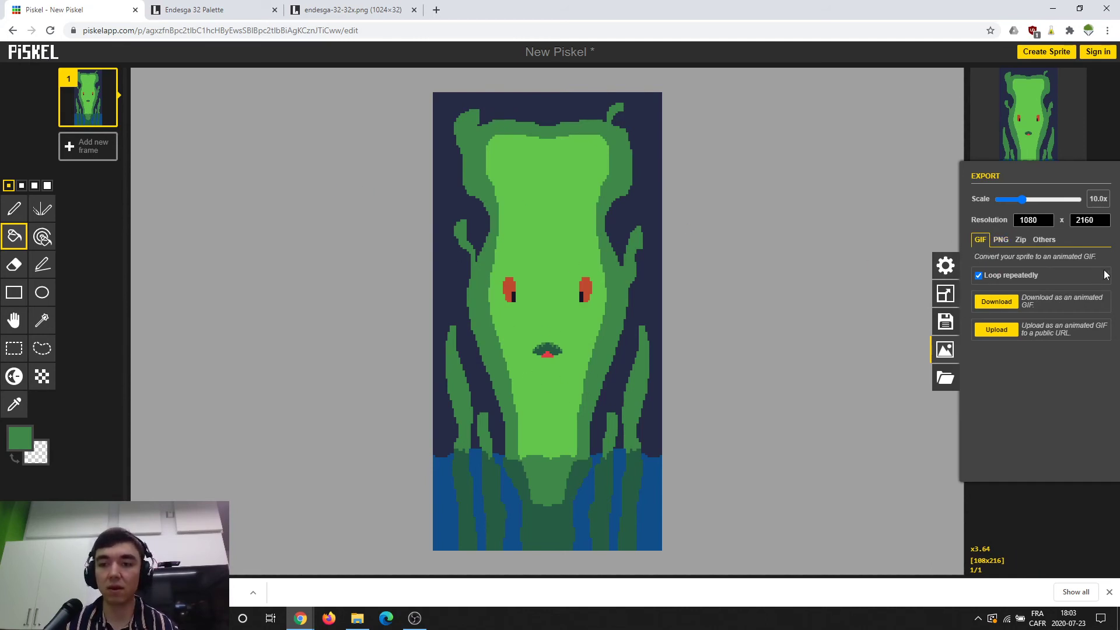
{"action": "left_click", "coordinate": [1000, 239]}
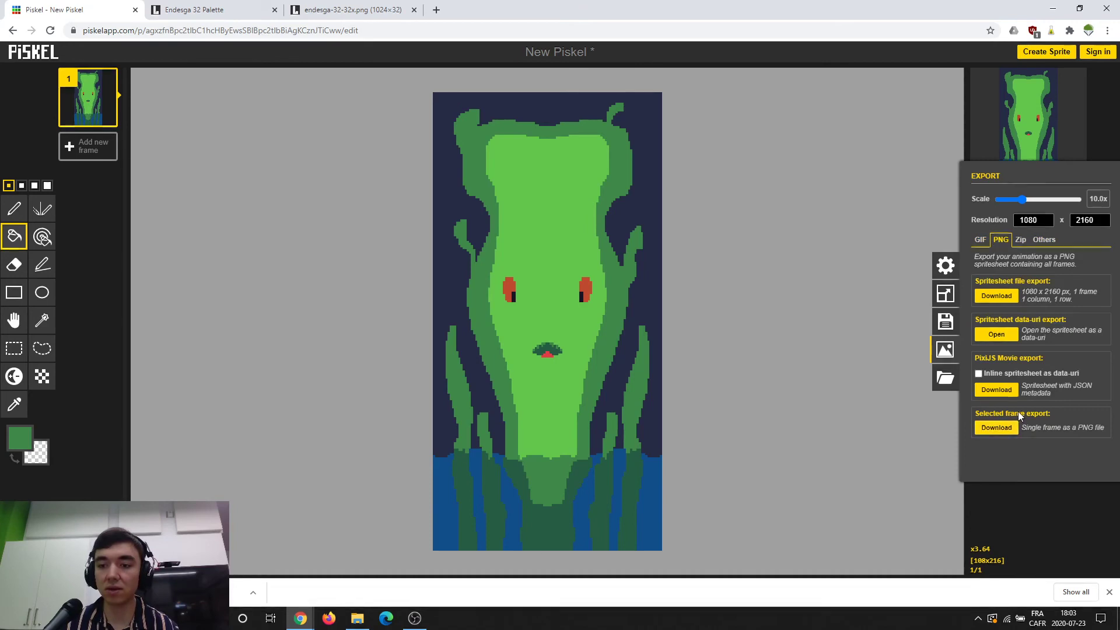
{"action": "left_click", "coordinate": [988, 430]}
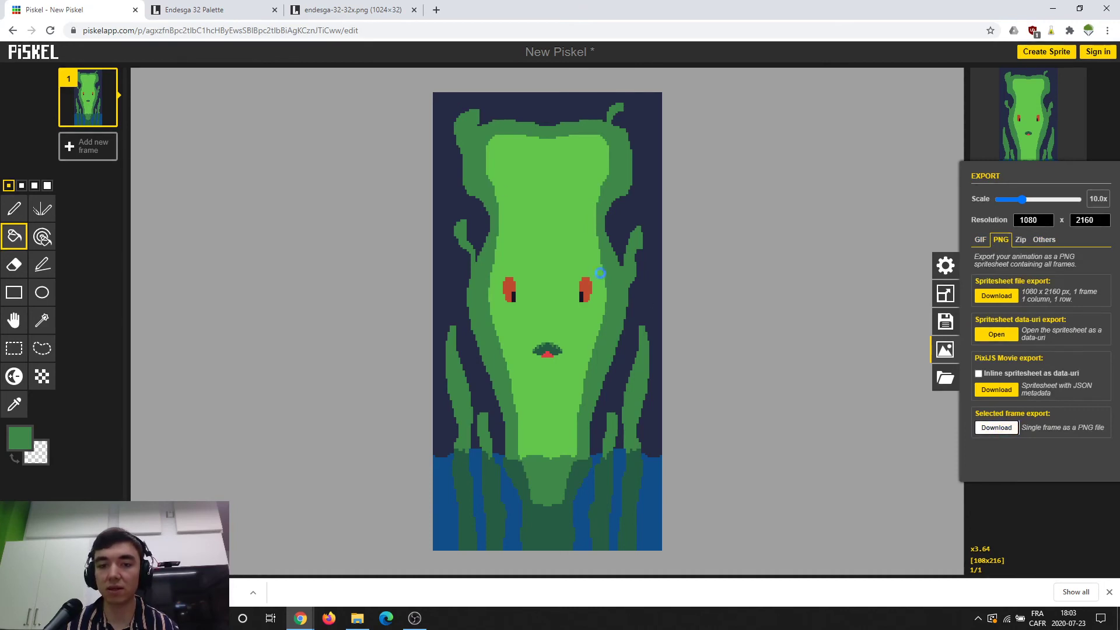
{"action": "left_click", "coordinate": [121, 254]}
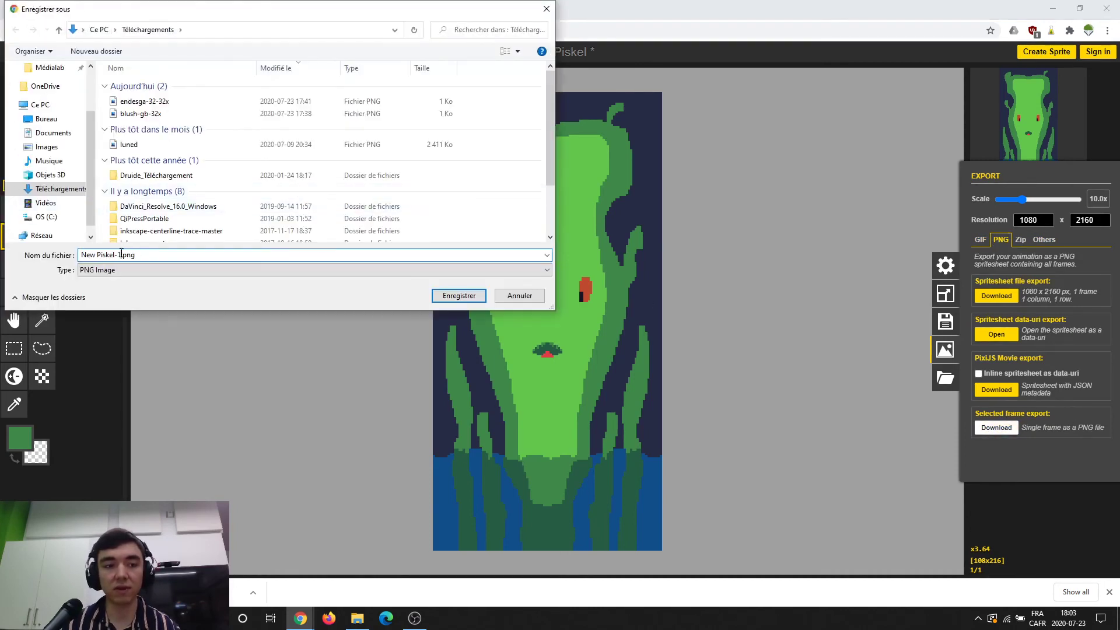
{"action": "left_click_drag", "start_coordinate": [110, 254], "coordinate": [3, 223]}
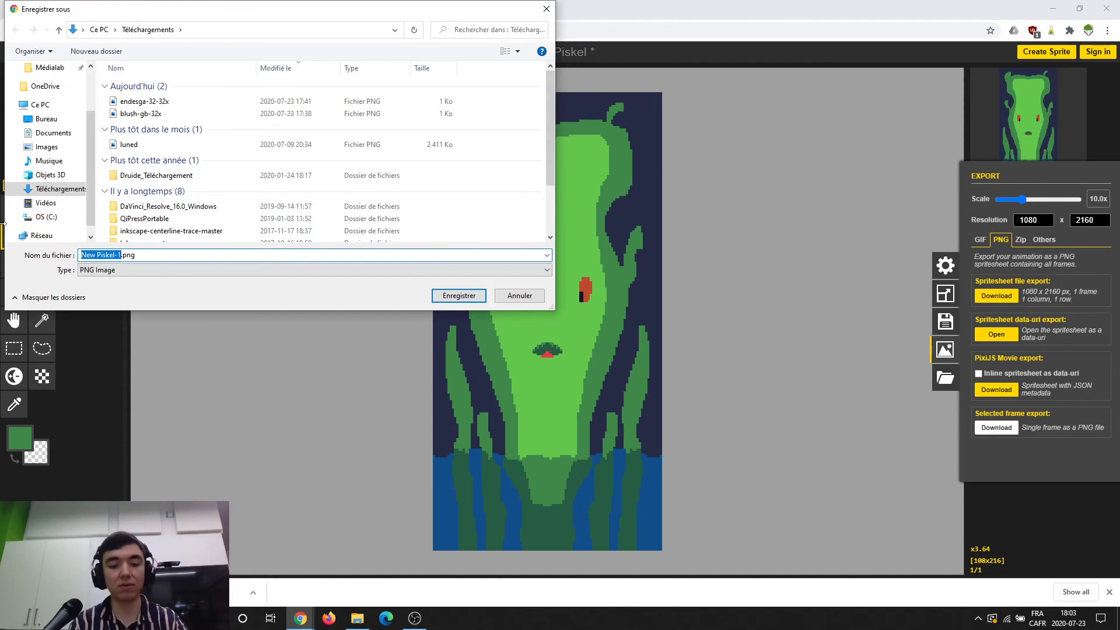
{"action": "type", "text": "ken"}
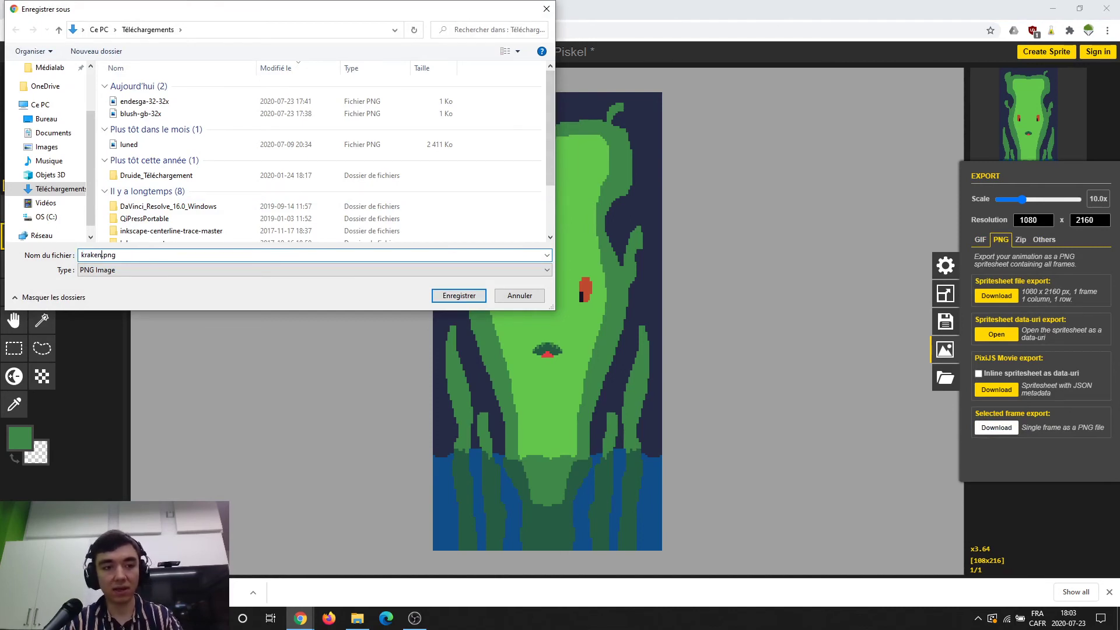
{"action": "type", "text": "feuille"}
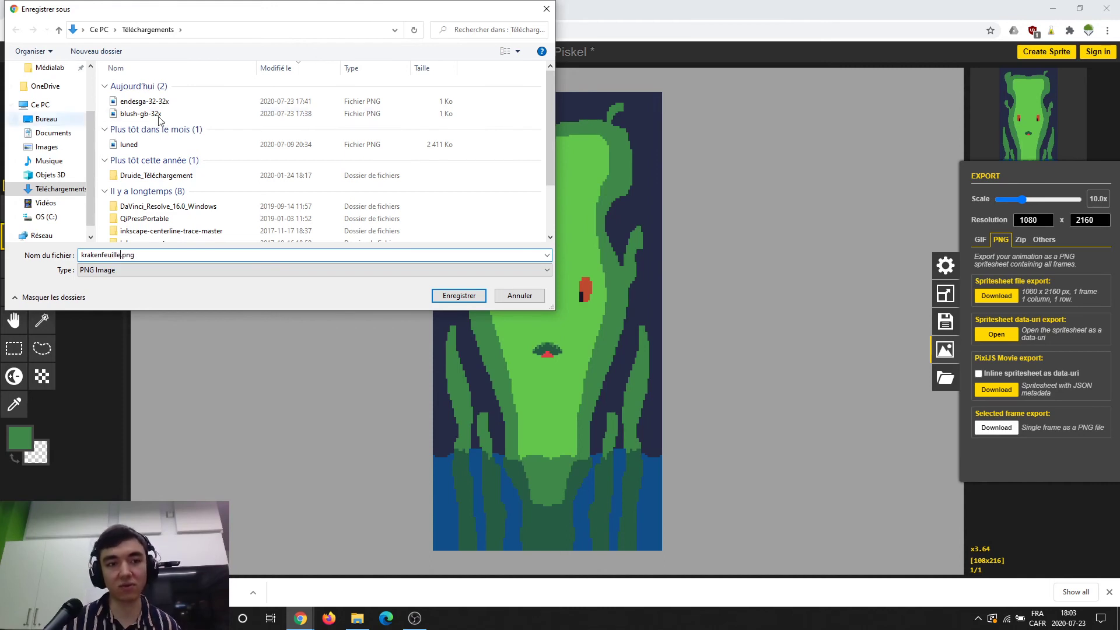
{"action": "key", "text": "Return"}
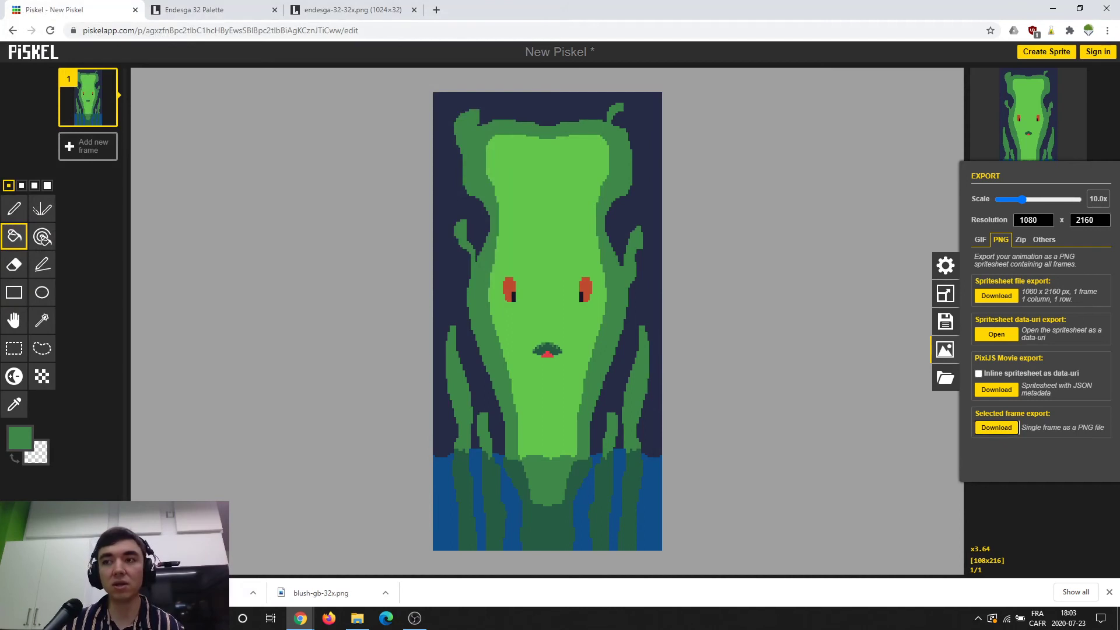
{"action": "scroll", "coordinate": [617, 348], "scroll_direction": "down", "scroll_amount": 1}
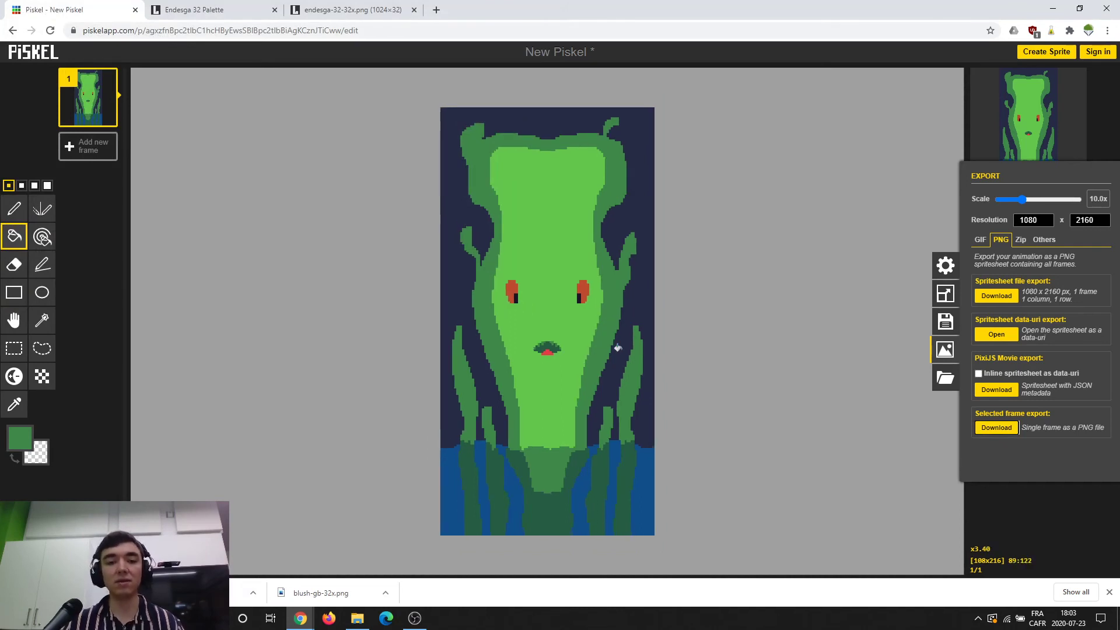
{"action": "scroll", "coordinate": [617, 348], "scroll_direction": "up", "scroll_amount": 1}
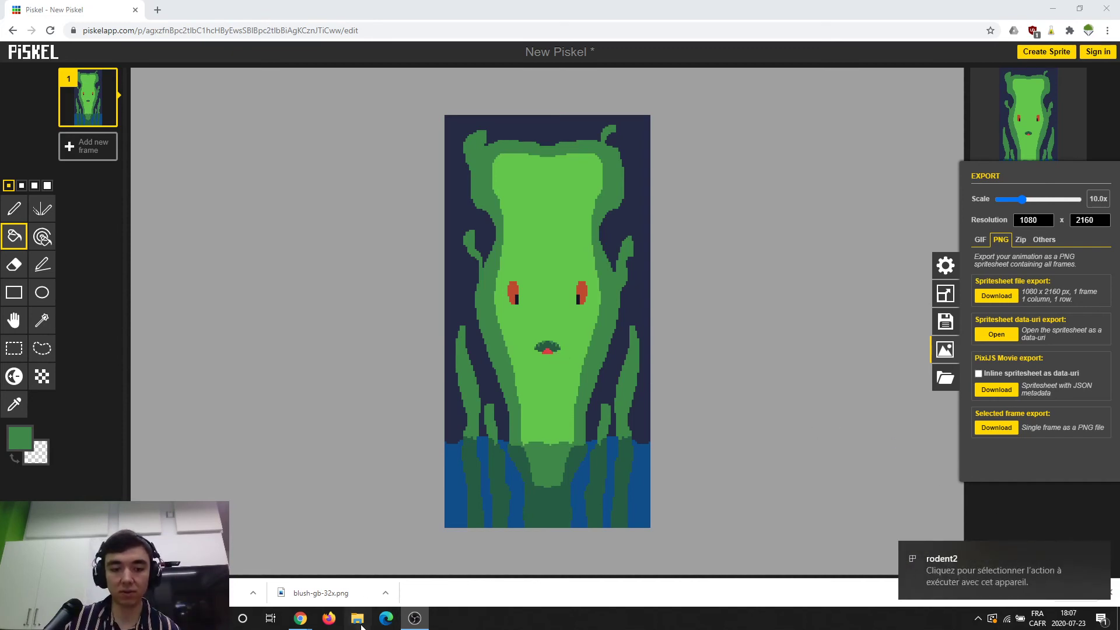
Switch to File Explorer and browse the internal storage of the connected rodent2 phone.
{"action": "key", "text": "super+e"}
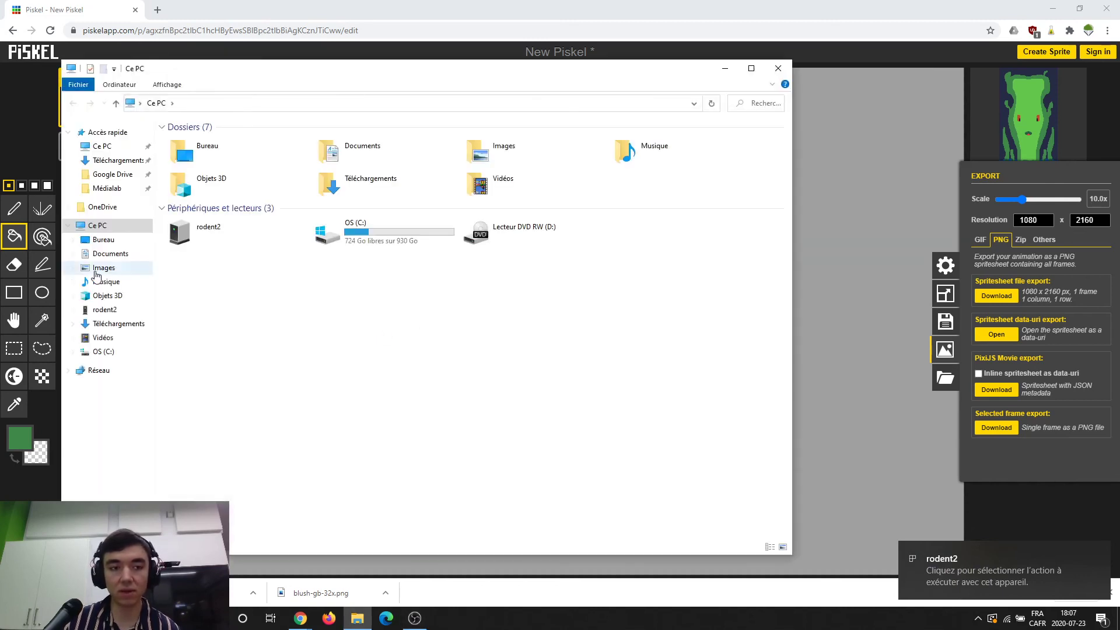
{"action": "left_click", "coordinate": [109, 313]}
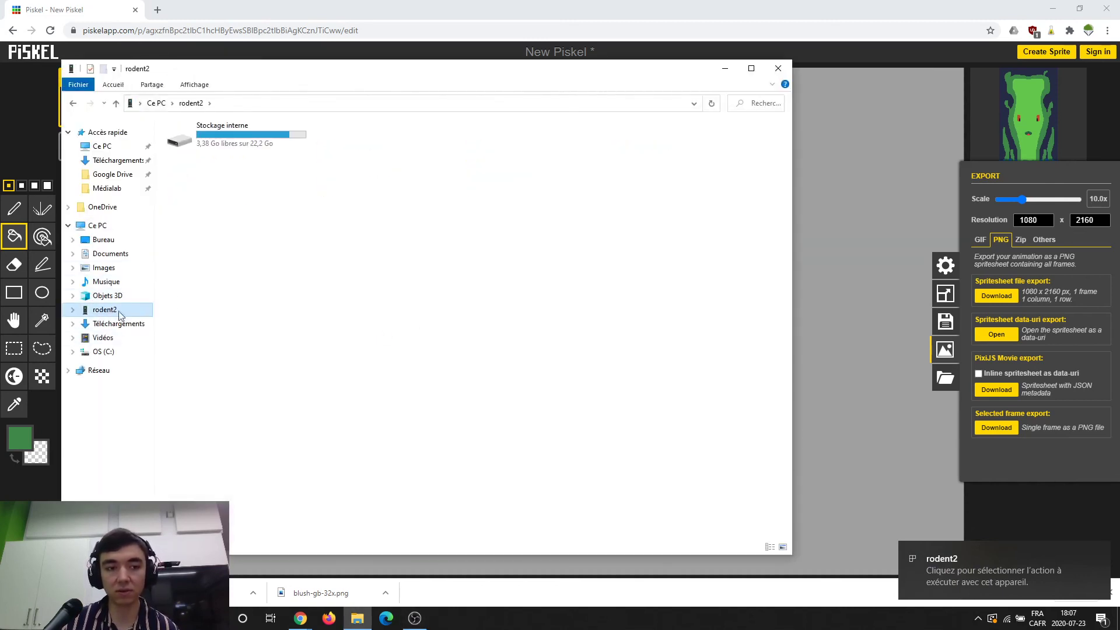
{"action": "double_click", "coordinate": [233, 146]}
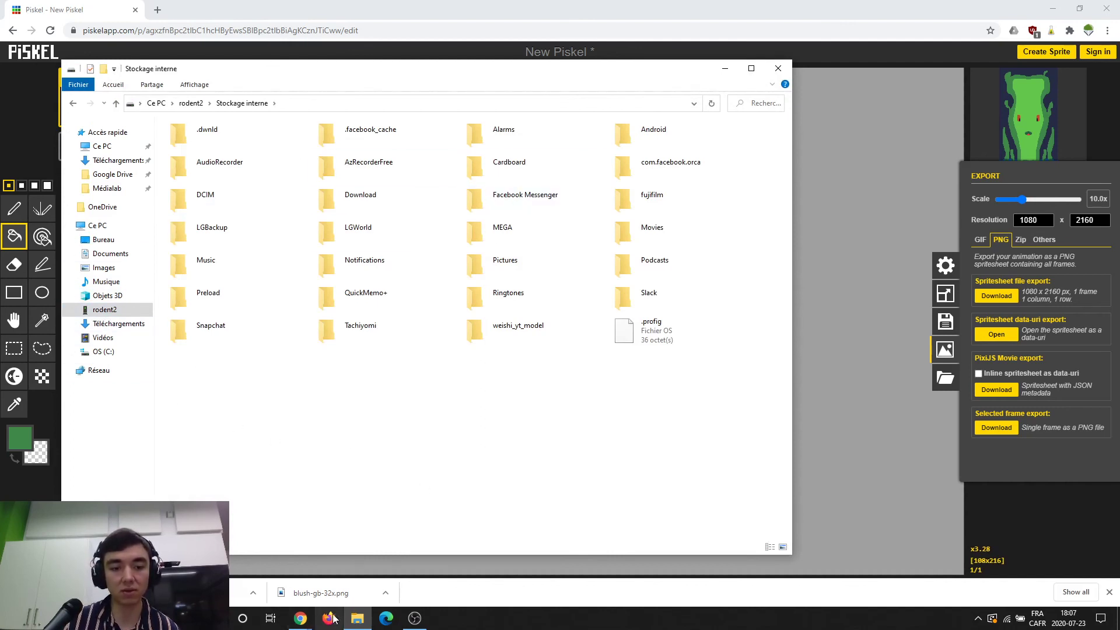
Copy the krakenfeuille image from the Téléchargements folder.
{"action": "left_click", "coordinate": [101, 164]}
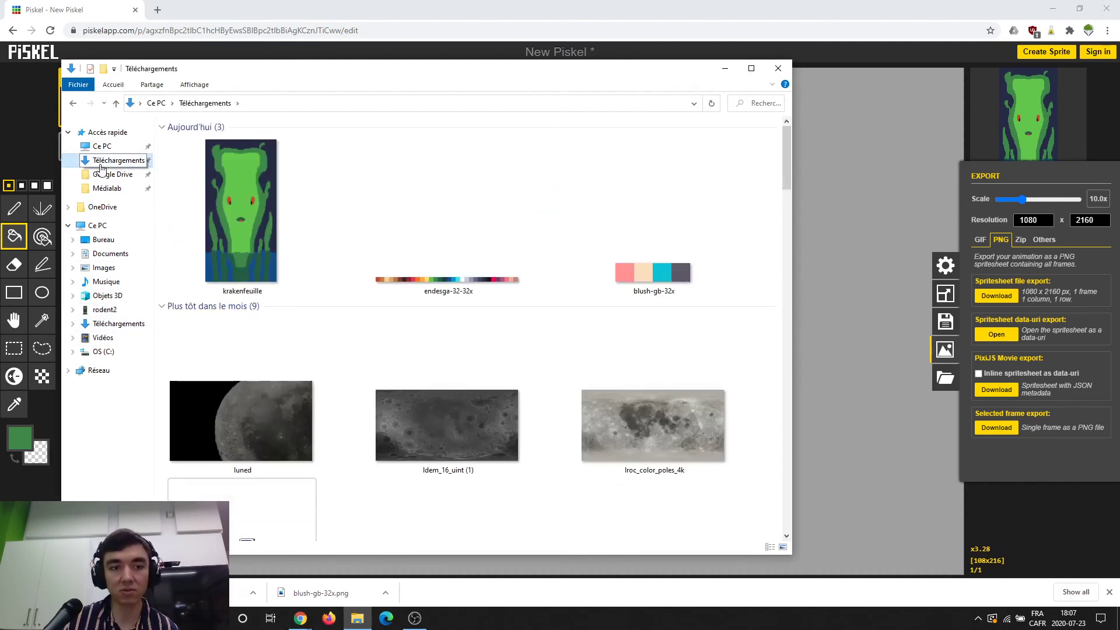
{"action": "left_click", "coordinate": [269, 213]}
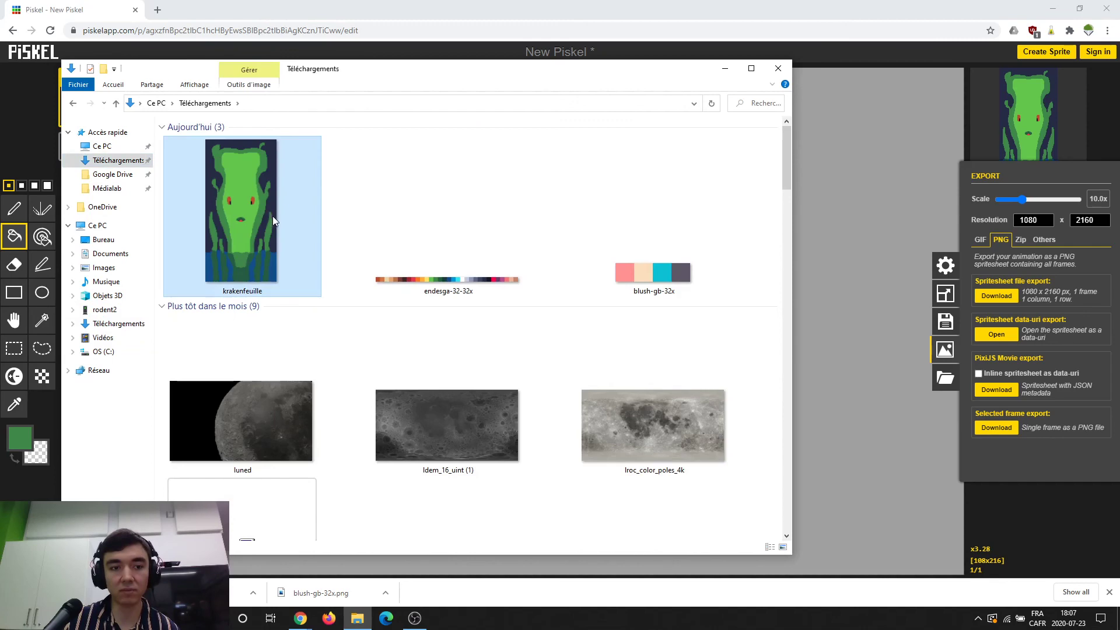
{"action": "right_click", "coordinate": [237, 244]}
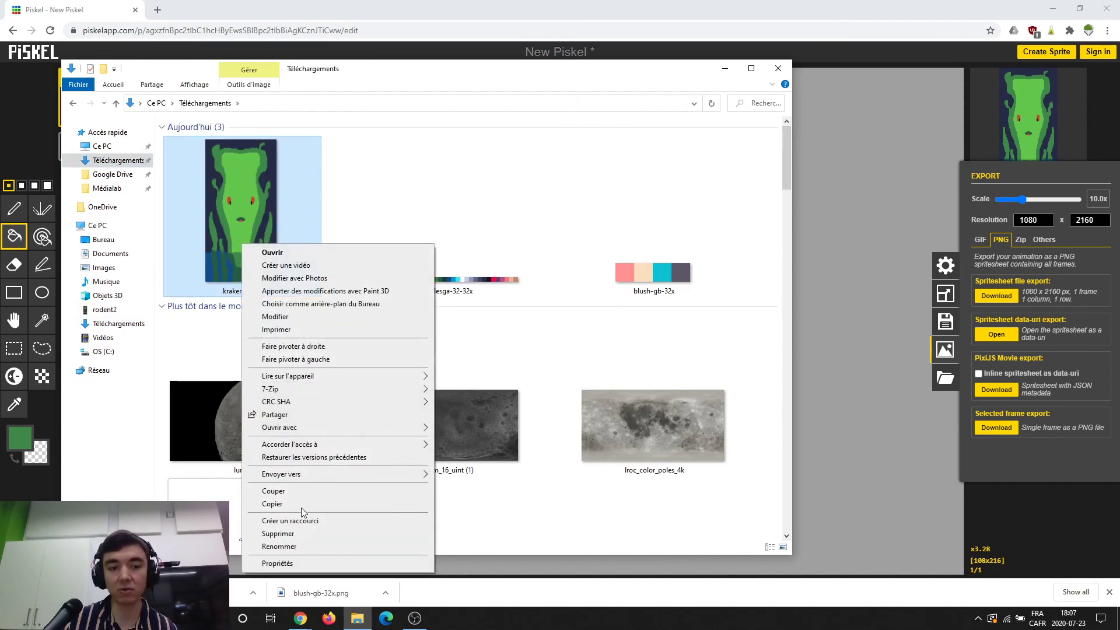
{"action": "left_click", "coordinate": [271, 504]}
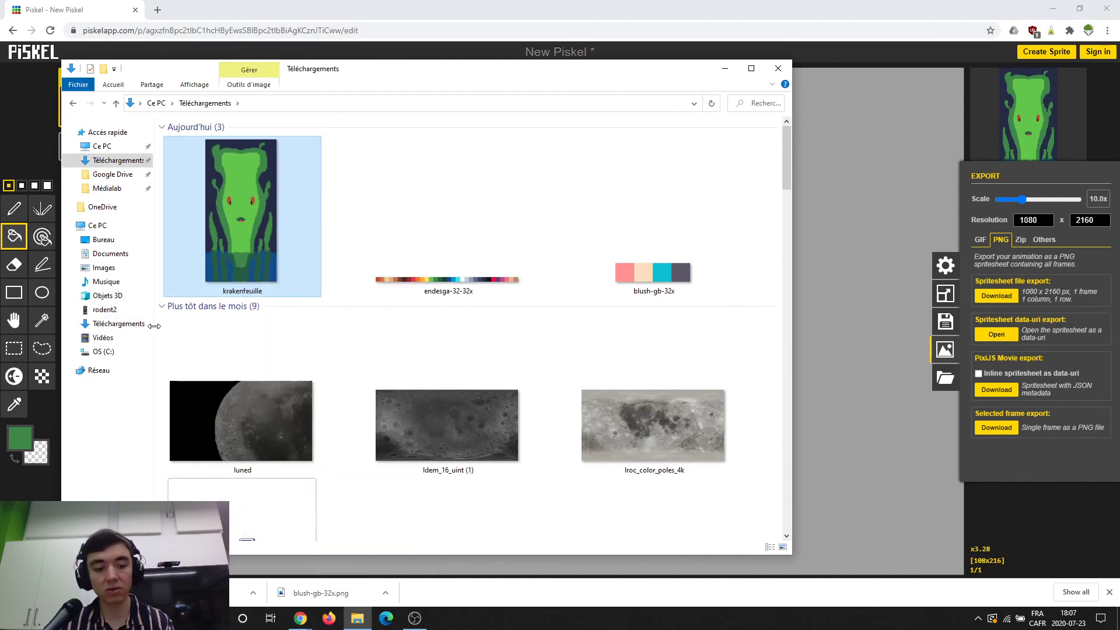
Paste the copied krakenfeuille image into the DCIM folder of the rodent2 phone's internal storage.
{"action": "left_click", "coordinate": [105, 310]}
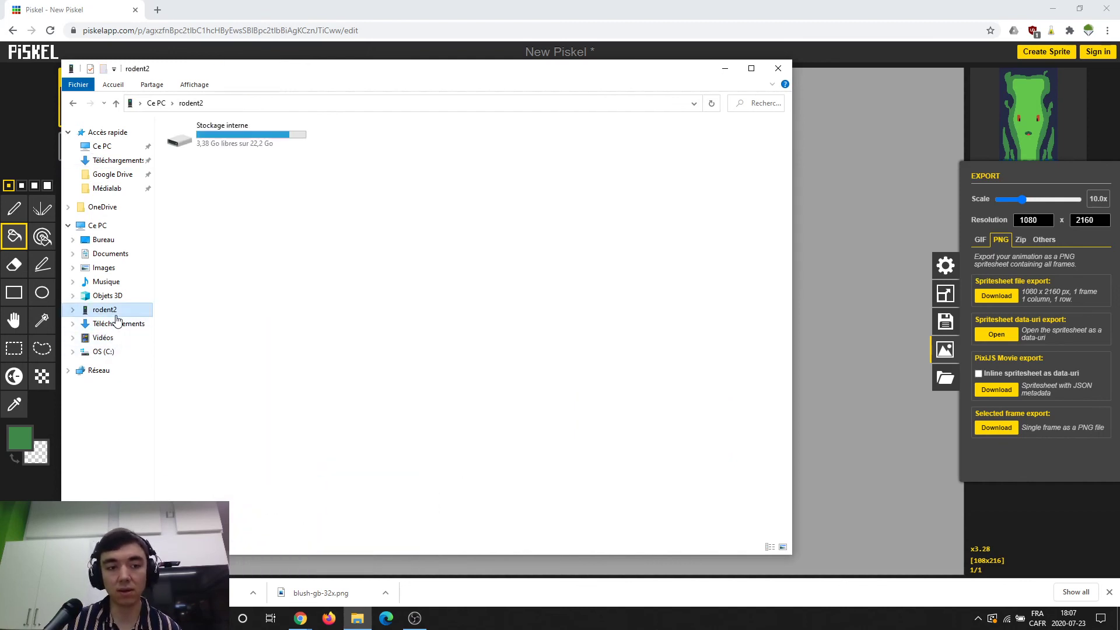
{"action": "double_click", "coordinate": [242, 134]}
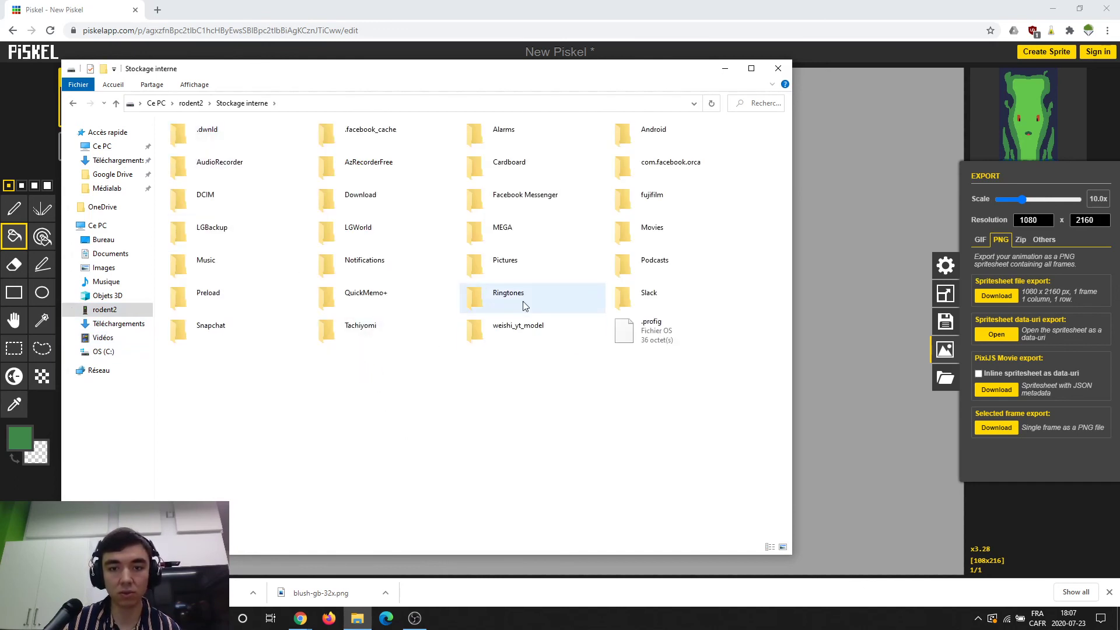
{"action": "double_click", "coordinate": [242, 203]}
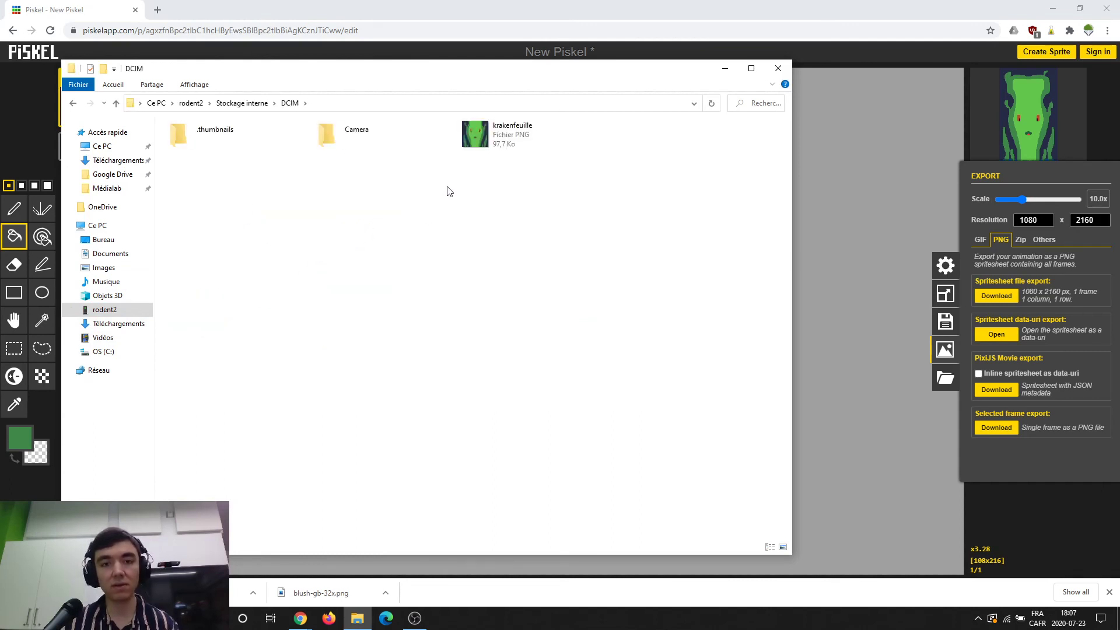
View the krakenfeuille image in the phone's DCIM folder full size, then close the viewer.
{"action": "left_click", "coordinate": [547, 142]}
{"action": "double_click", "coordinate": [547, 143]}
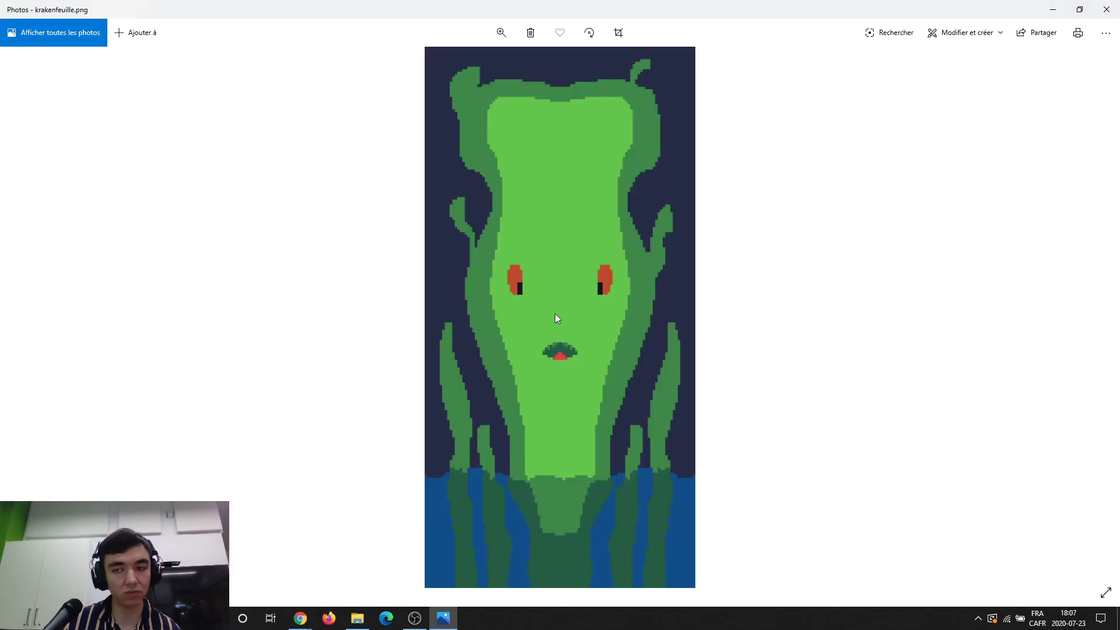
{"action": "left_click", "coordinate": [1106, 10]}
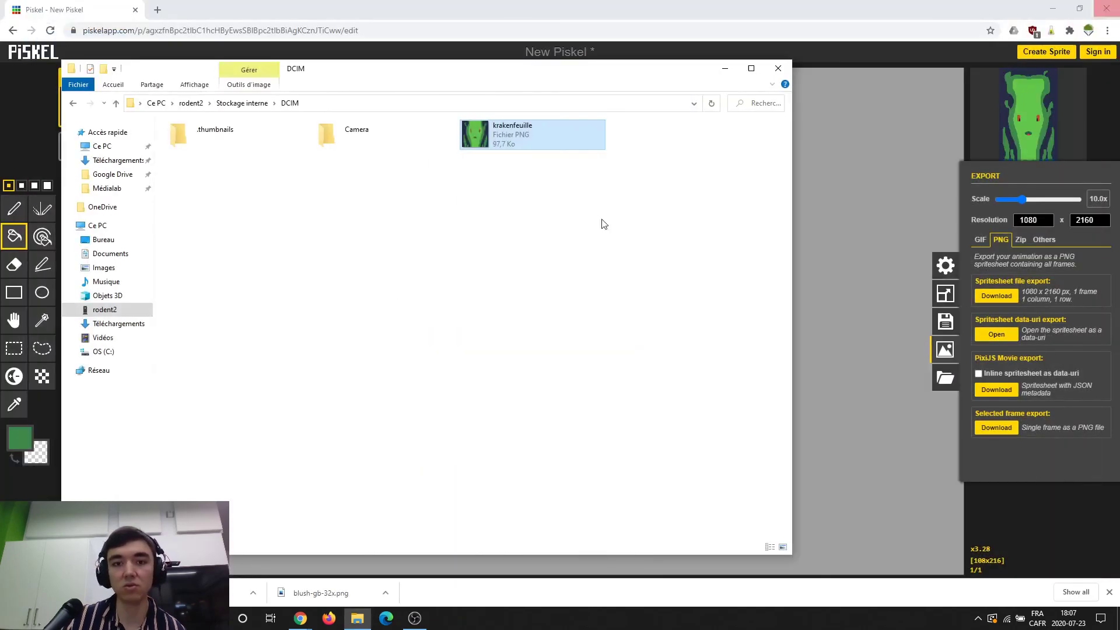
{"action": "left_click", "coordinate": [506, 182]}
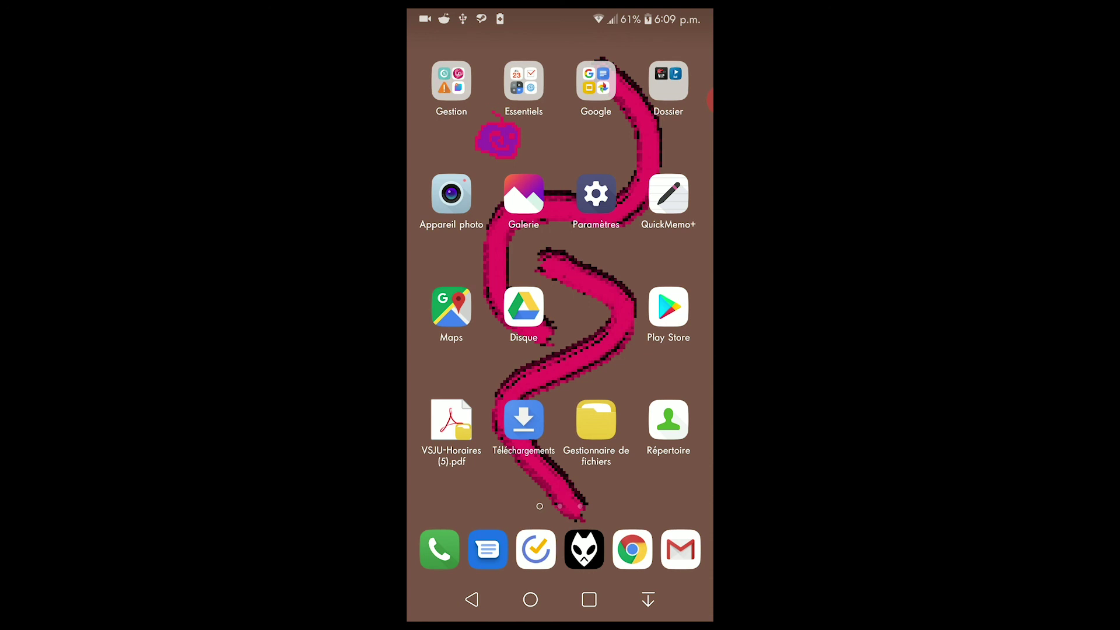
On the phone, open krakenfeuille.png from the internal storage's DCIM folder with Galerie.
{"action": "left_click", "coordinate": [596, 420]}
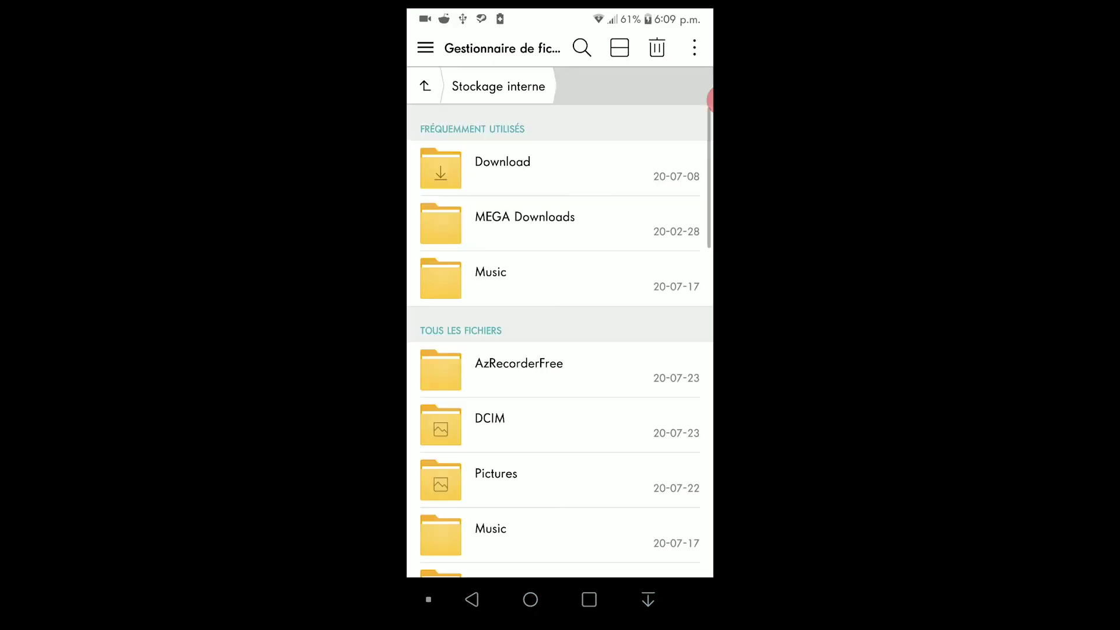
{"action": "scroll", "coordinate": [560, 338], "scroll_direction": "down", "scroll_amount": 3}
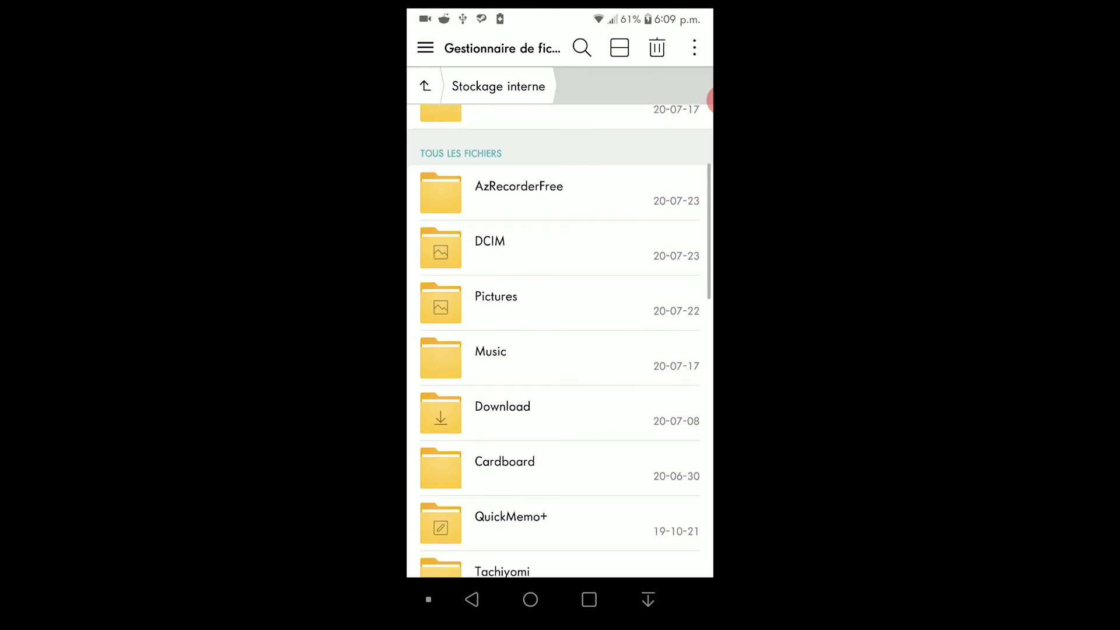
{"action": "scroll", "coordinate": [560, 339], "scroll_direction": "up", "scroll_amount": 2}
{"action": "scroll", "coordinate": [560, 338], "scroll_direction": "up", "scroll_amount": 1}
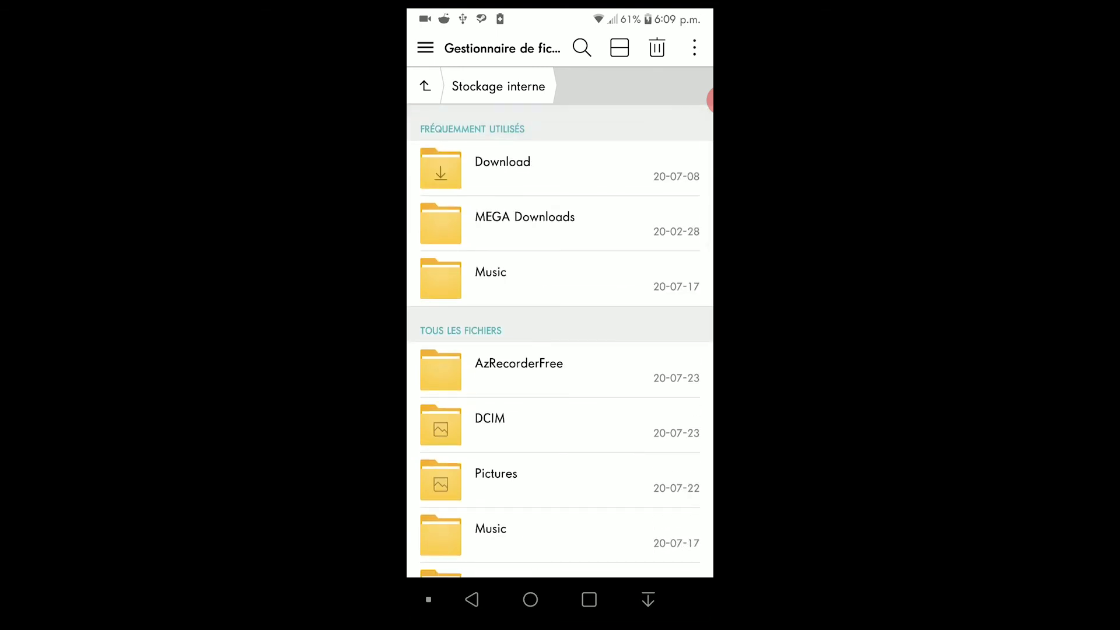
{"action": "left_click", "coordinate": [524, 424]}
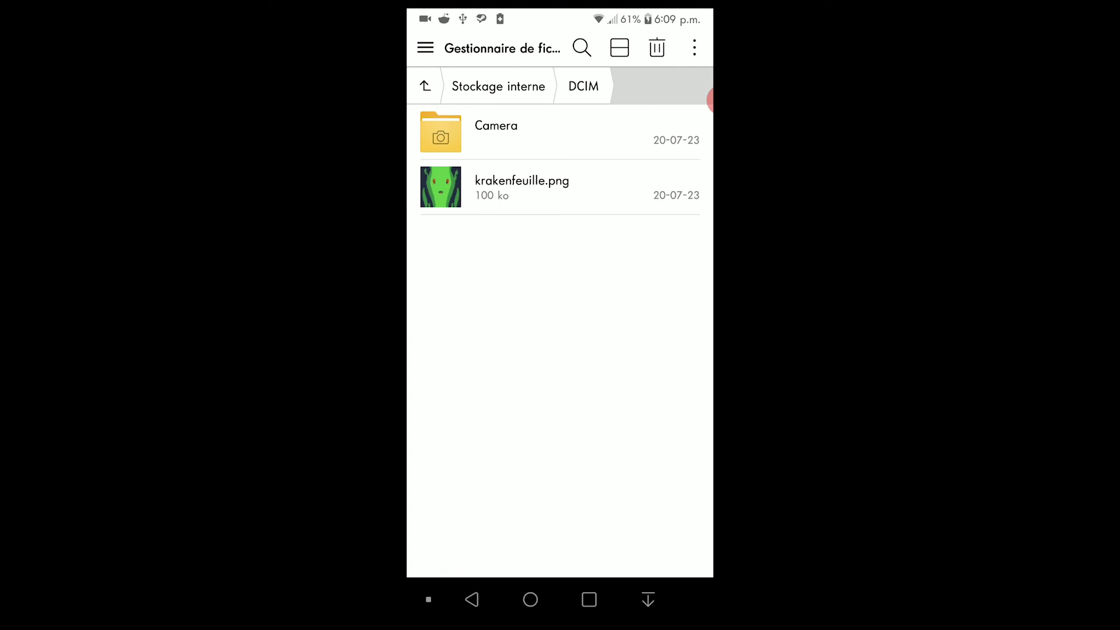
{"action": "left_click", "coordinate": [524, 187]}
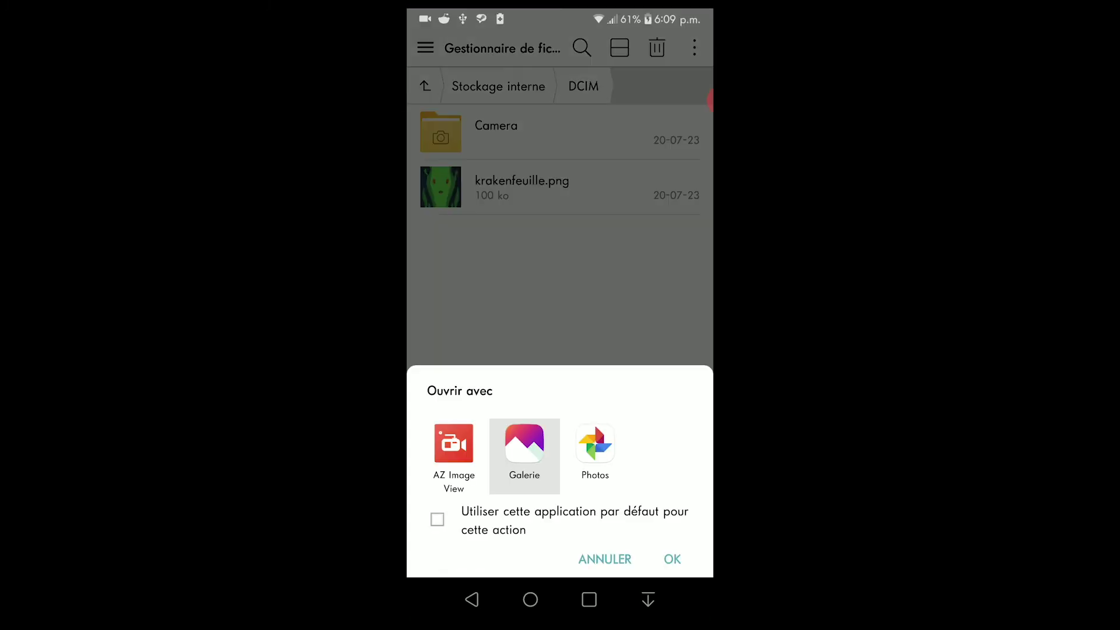
{"action": "key", "text": "Escape"}
{"action": "left_click", "coordinate": [525, 187]}
{"action": "left_click", "coordinate": [524, 455]}
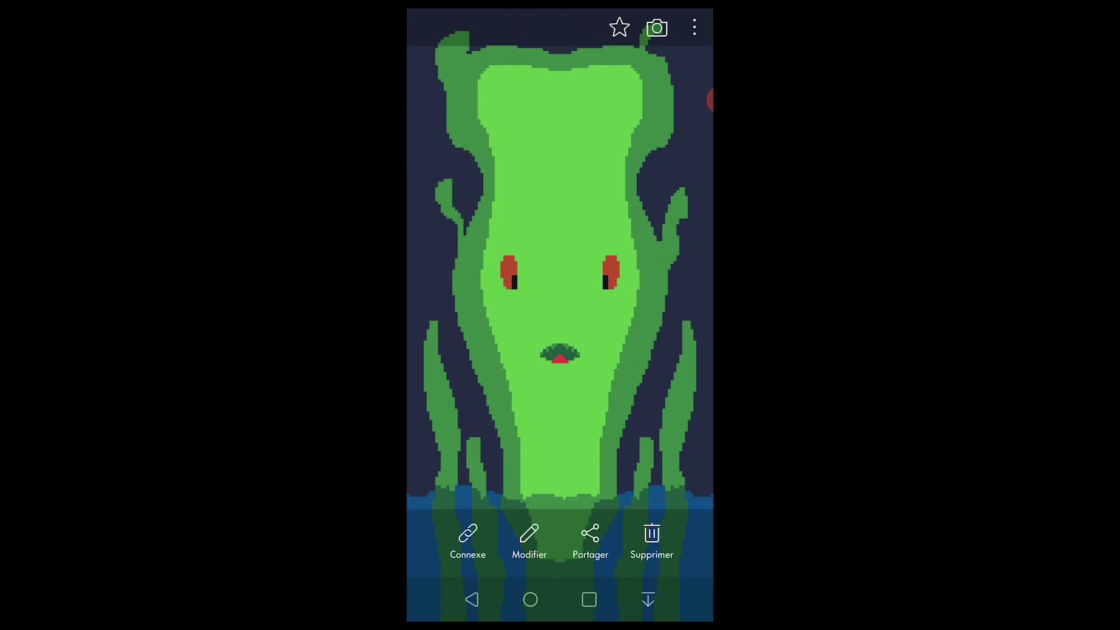
Set the image as the phone's home screen wallpaper, including the lock screen option, and return to the home screen.
{"action": "left_click", "coordinate": [694, 28]}
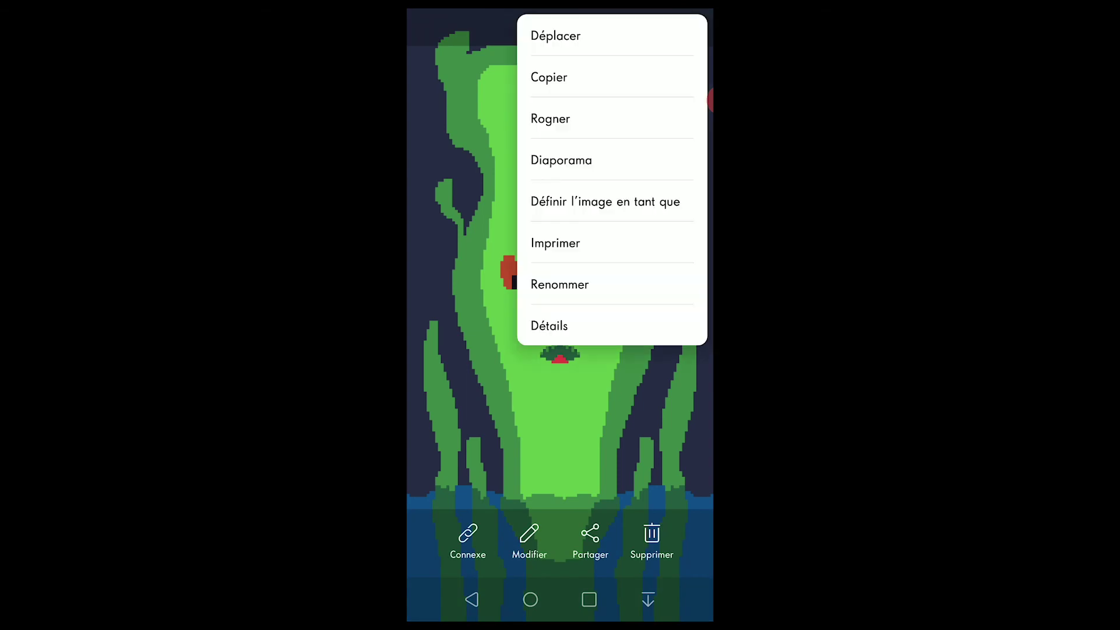
{"action": "left_click", "coordinate": [604, 202]}
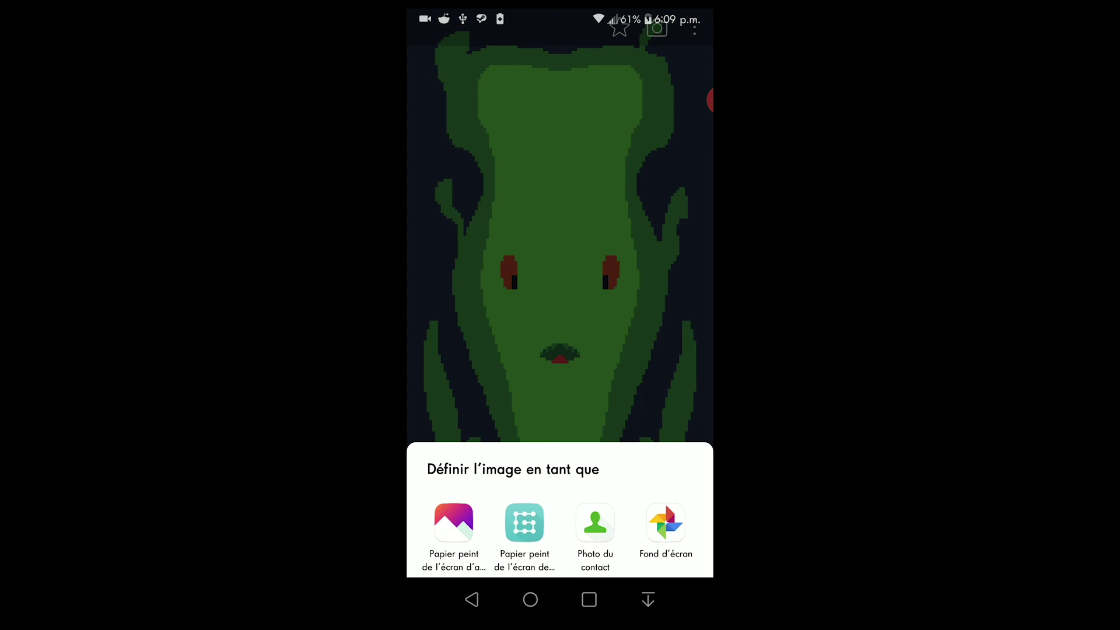
{"action": "left_click", "coordinate": [454, 534]}
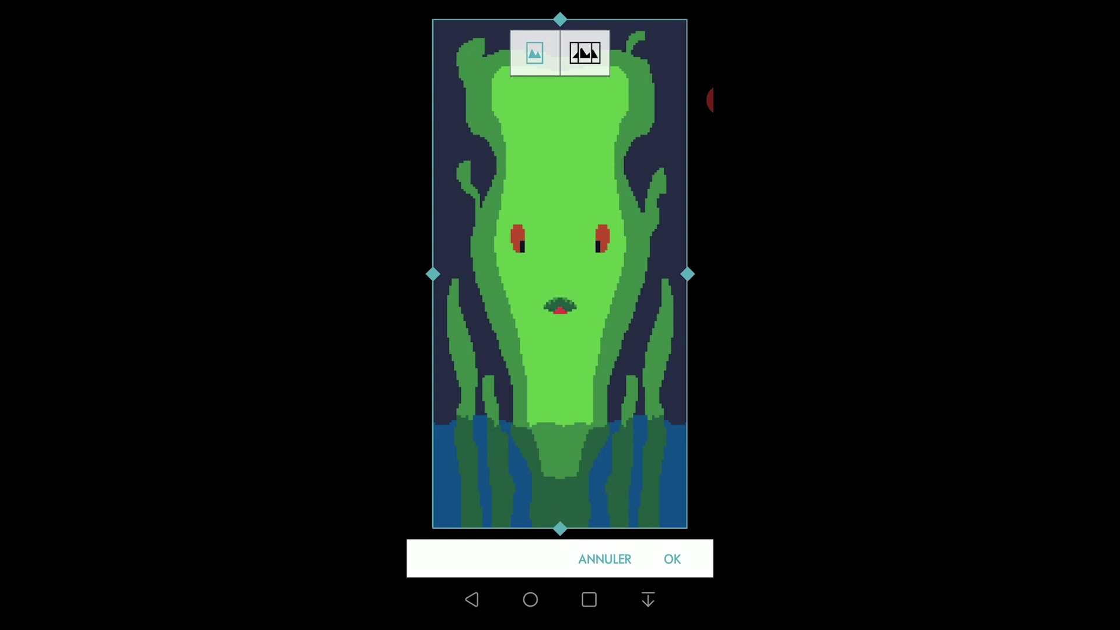
{"action": "left_click", "coordinate": [672, 559]}
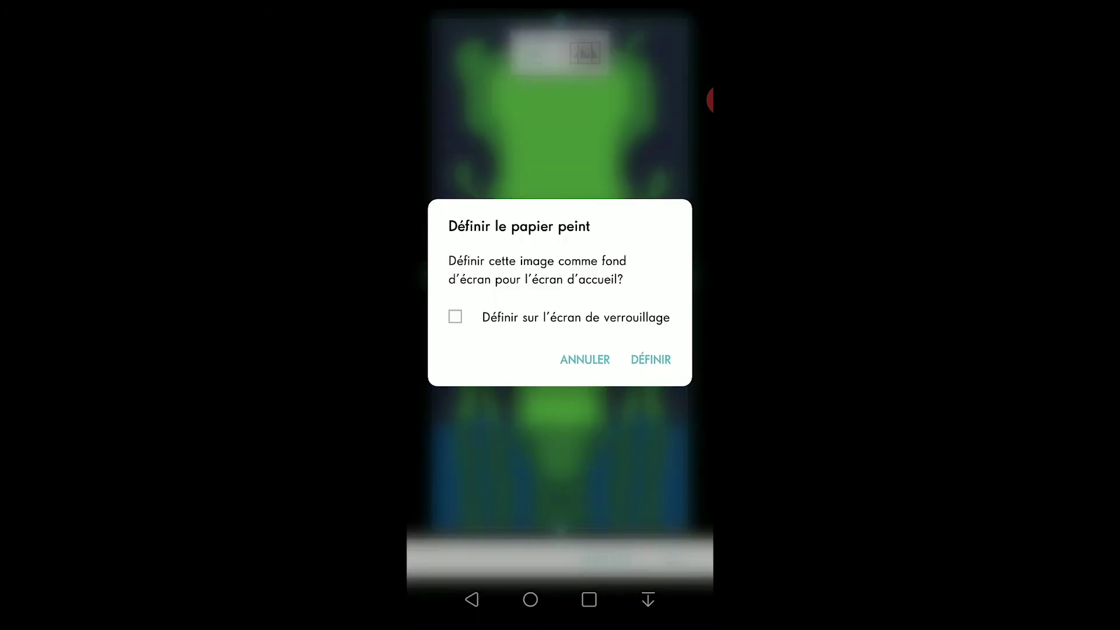
{"action": "left_click", "coordinate": [455, 317]}
{"action": "left_click", "coordinate": [651, 360]}
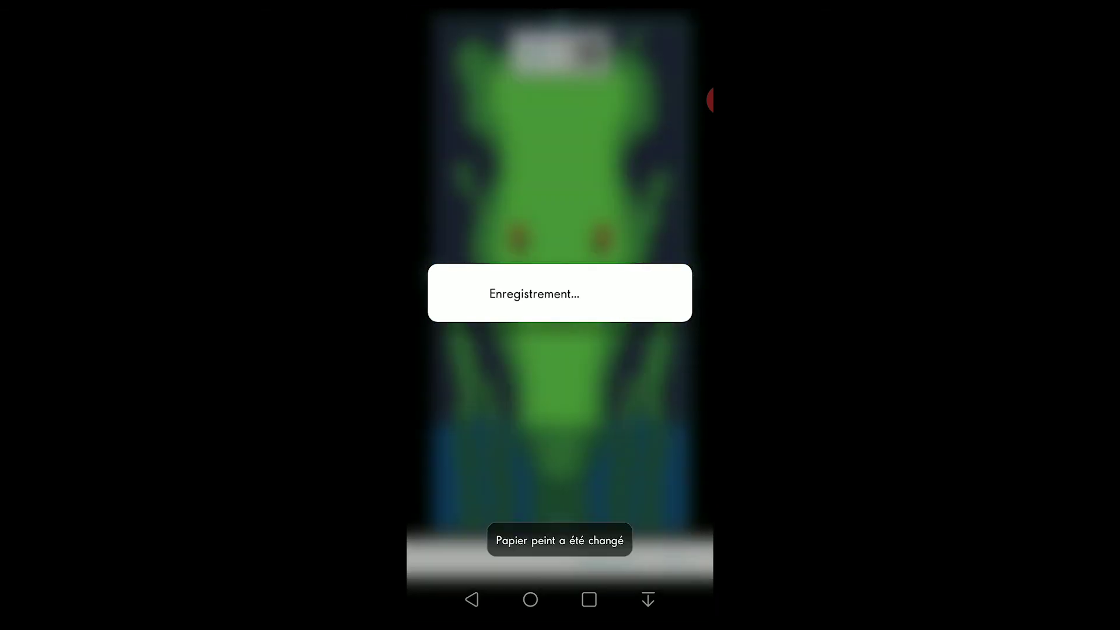
{"action": "left_click", "coordinate": [531, 599]}
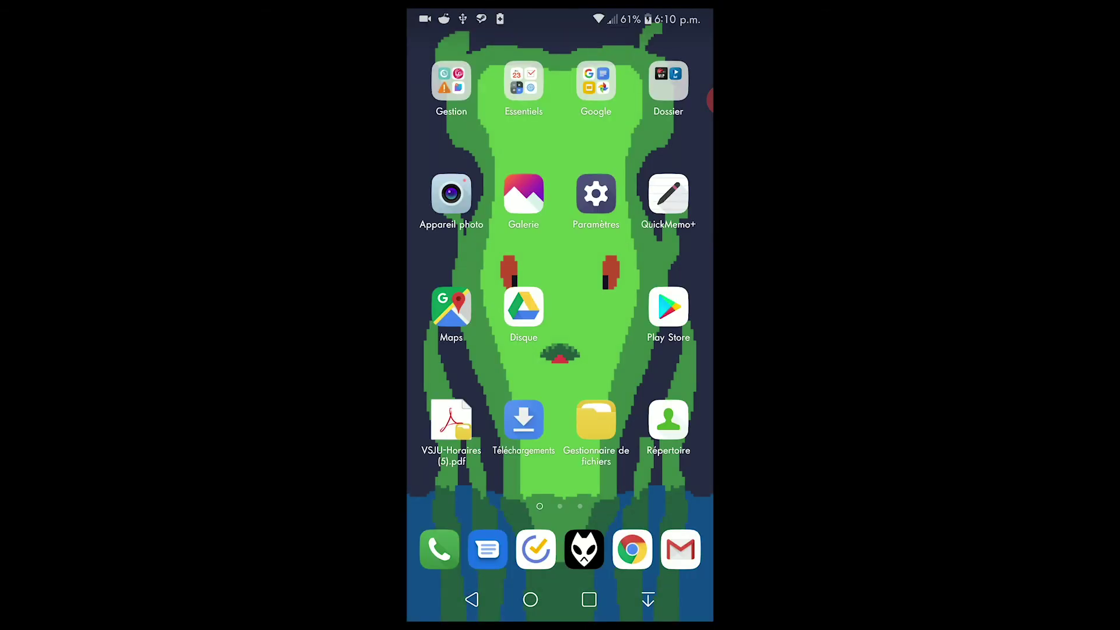
{"action": "left_click", "coordinate": [524, 305]}
{"action": "left_click", "coordinate": [530, 599]}
{"action": "left_click", "coordinate": [523, 307]}
{"action": "key", "text": "Escape"}
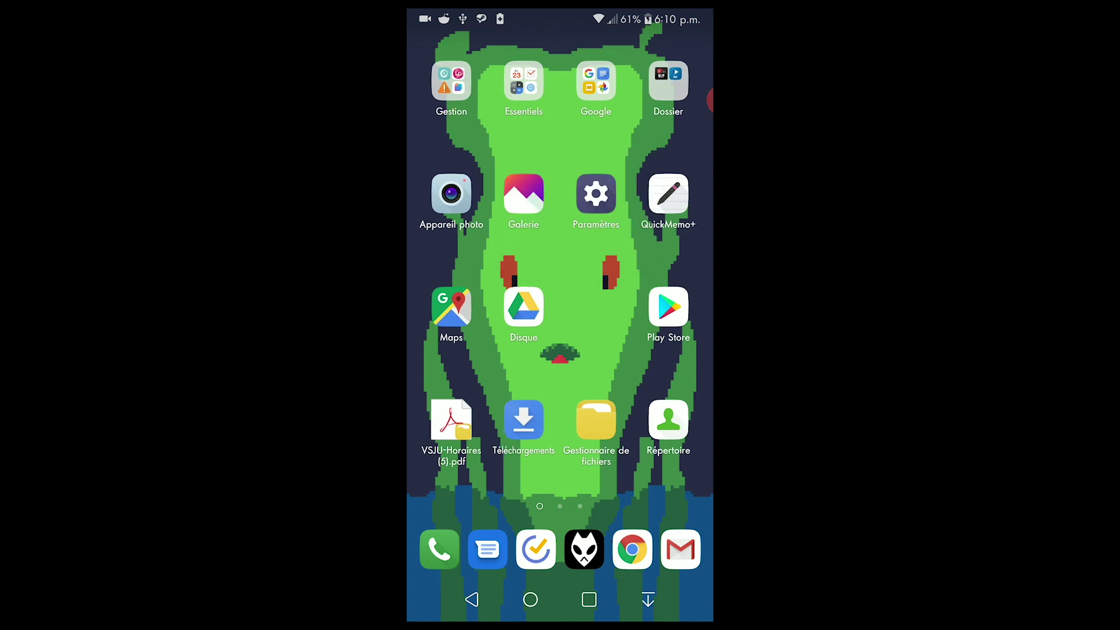